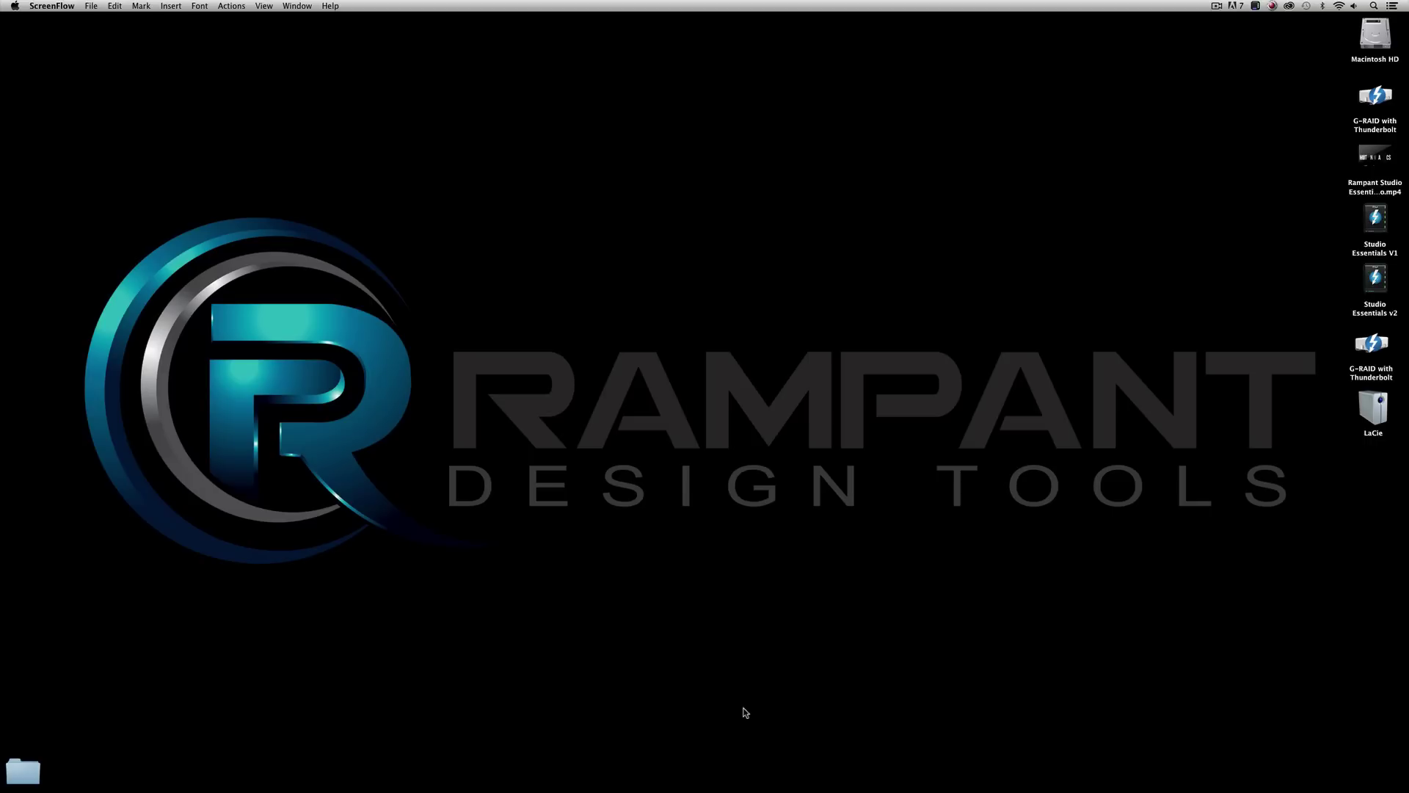
# Preview the alley footage in After Effects, then select Rampant_4K_Smoke_002.mov in the Project list
pyautogui.press('super+Tab')
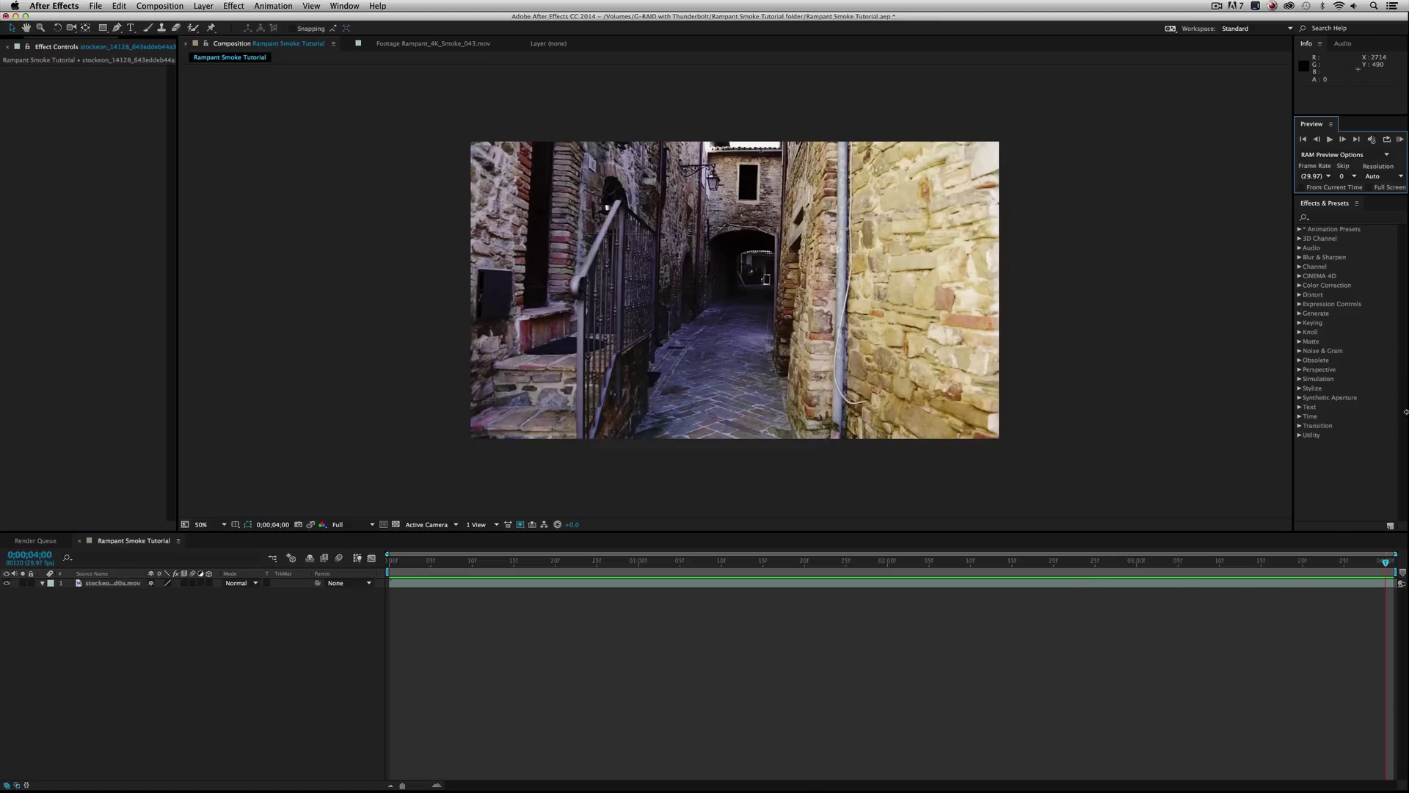
pyautogui.click(1401, 139)
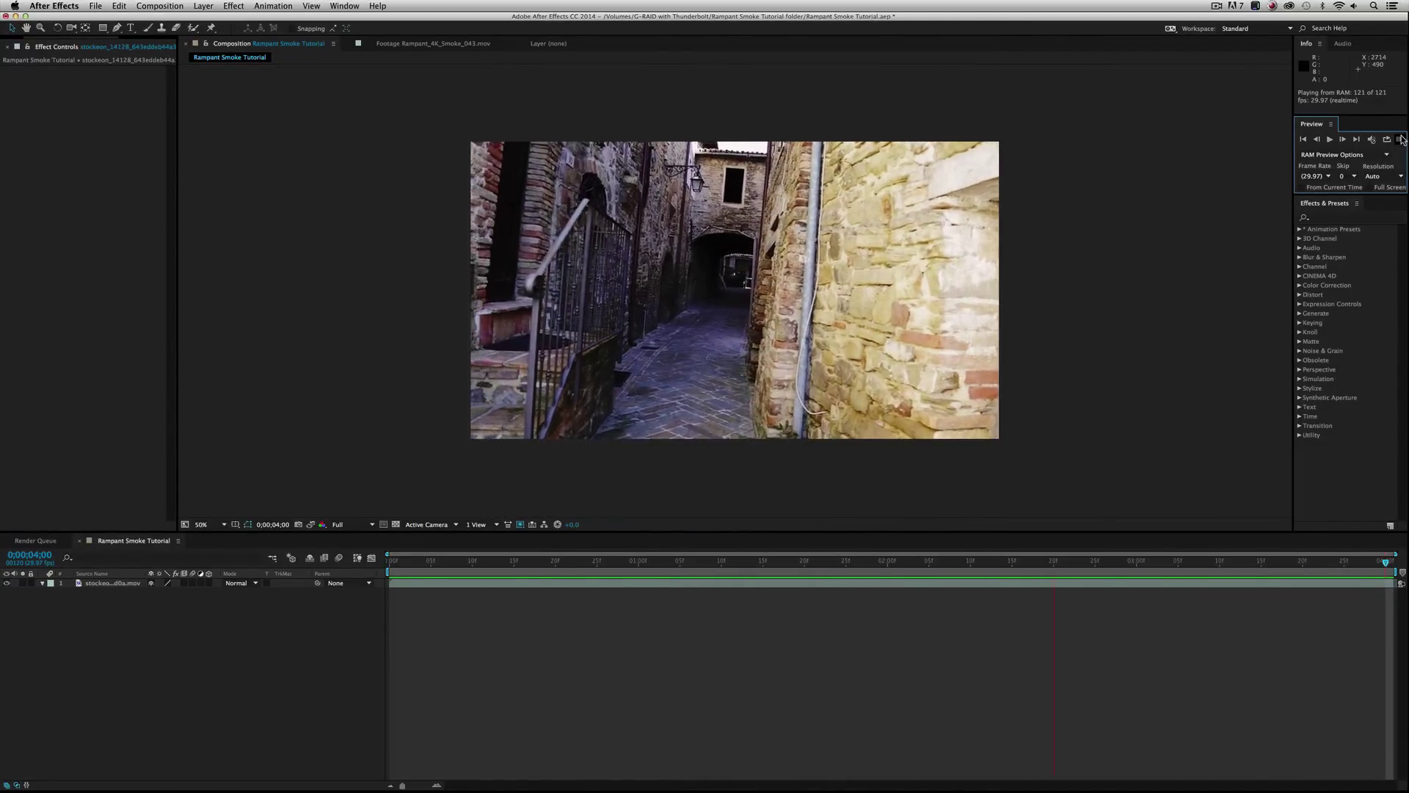
pyautogui.press('space')
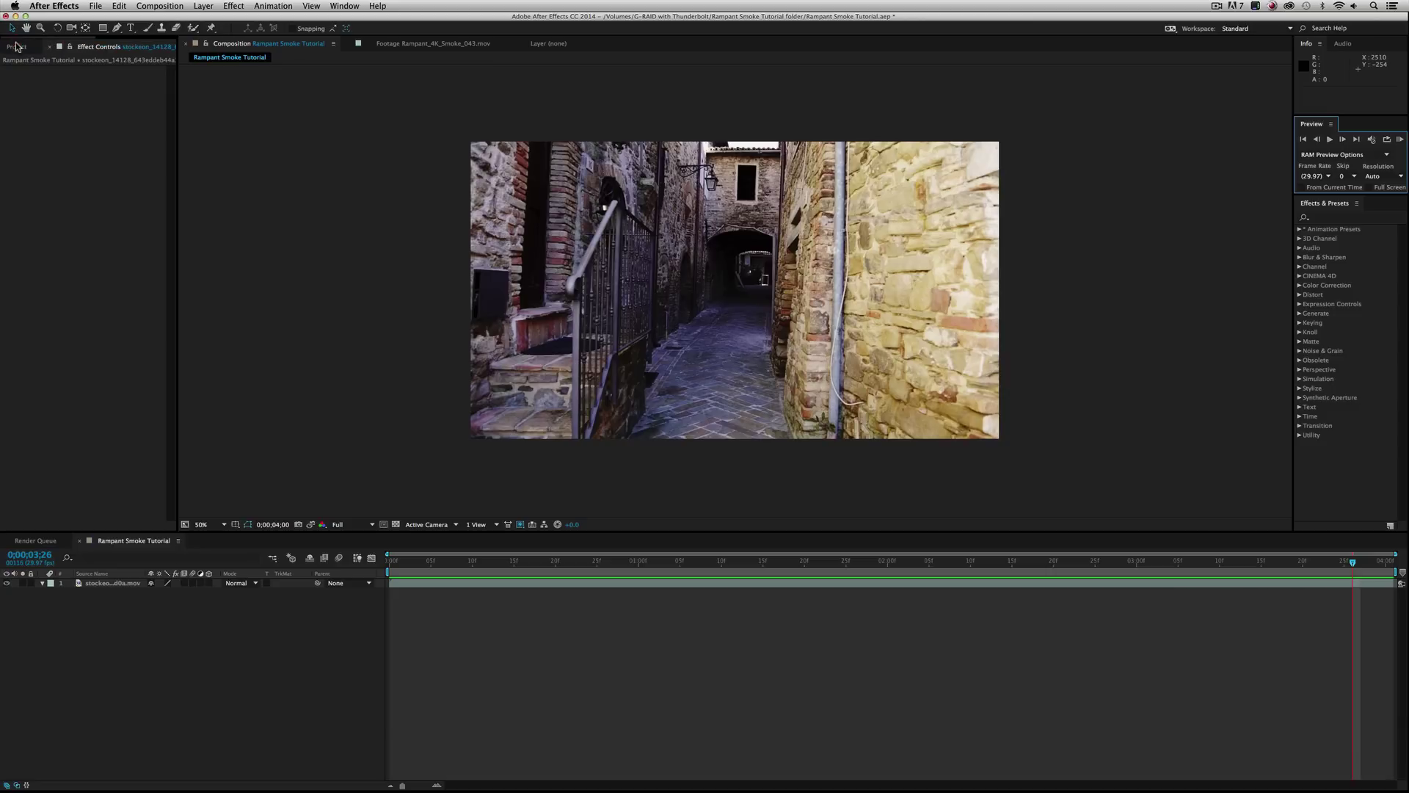
pyautogui.click(17, 46)
pyautogui.click(62, 190)
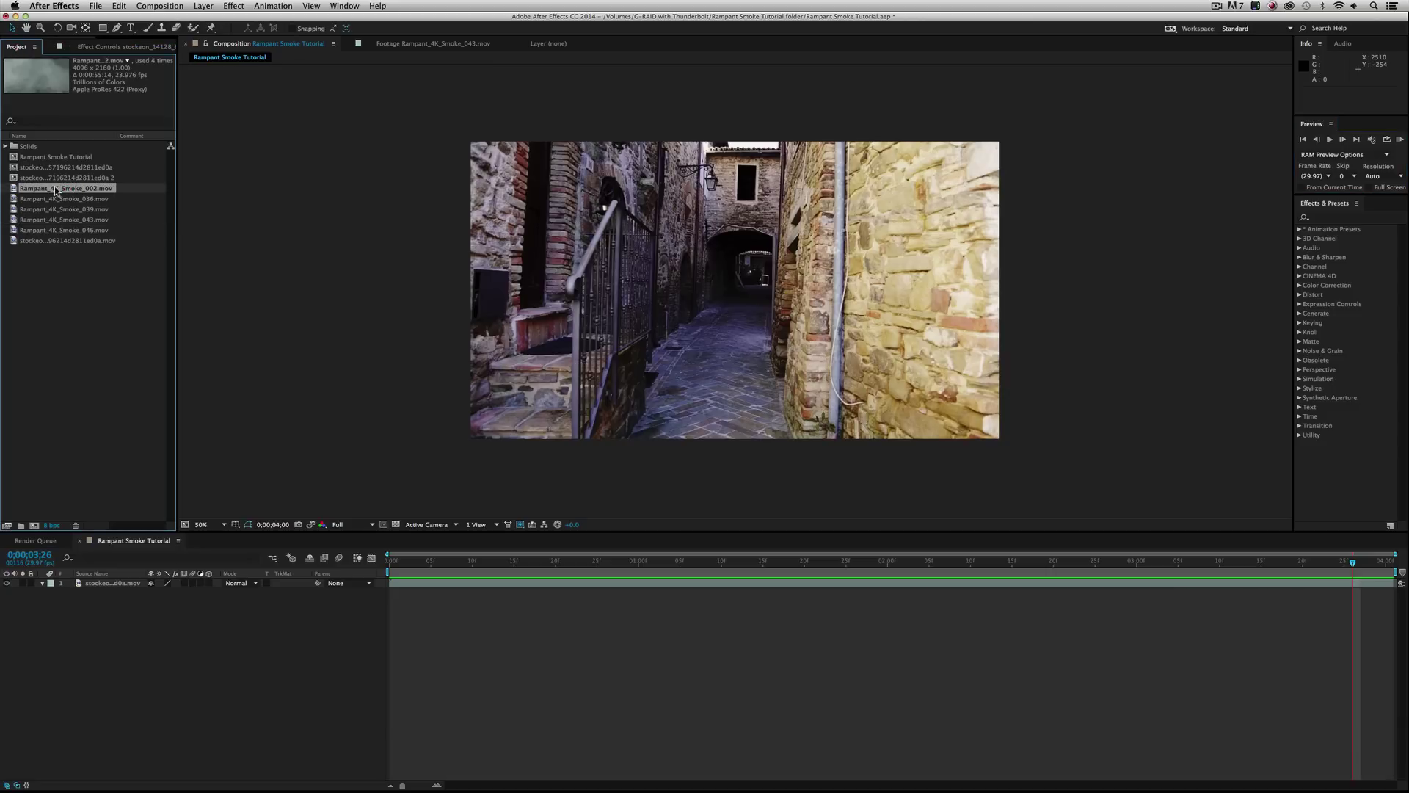
# Place Rampant_4K_Smoke_002.mov above the alley layer, play it, and scrub through it in its Layer viewer
pyautogui.moveTo(55, 191); pyautogui.dragTo(117, 584)
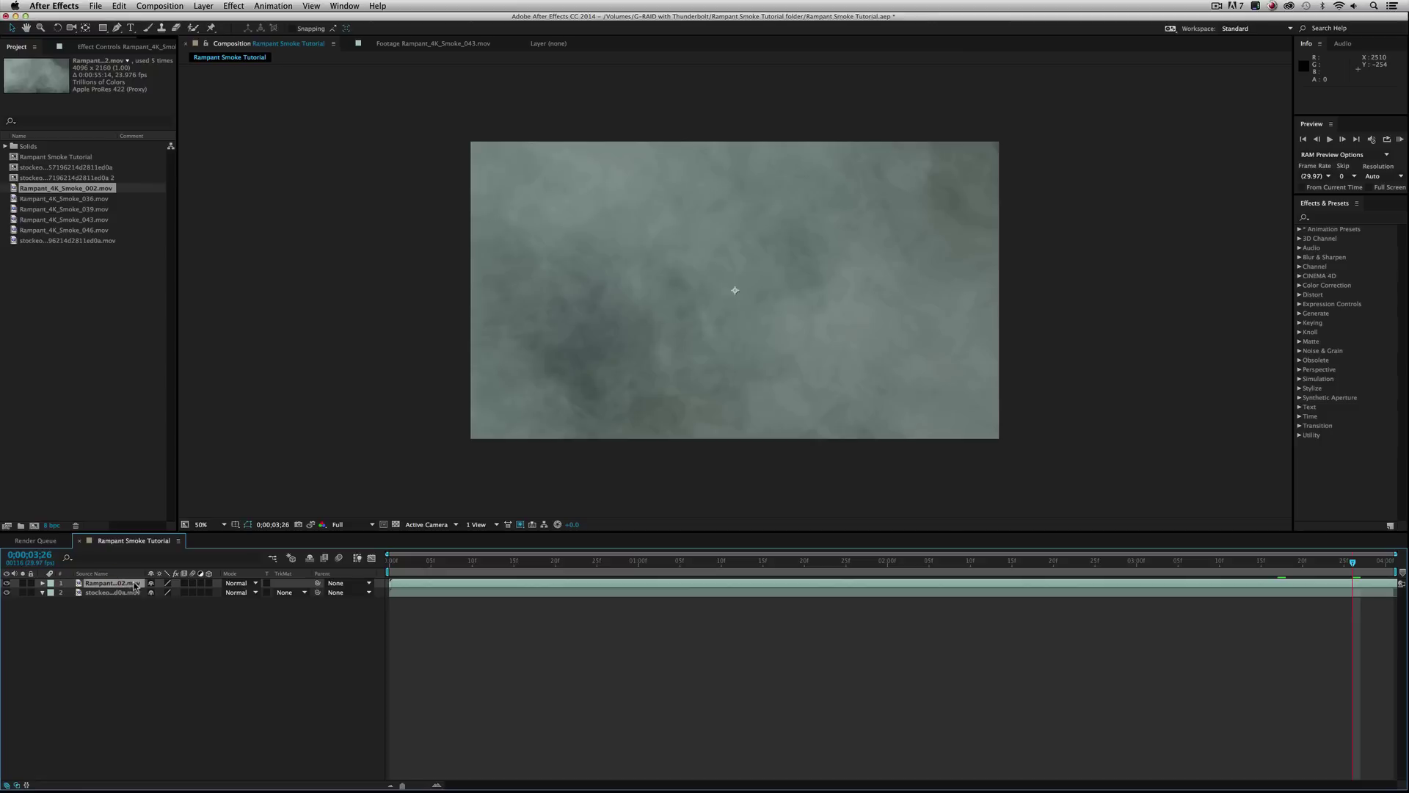
pyautogui.press('space')
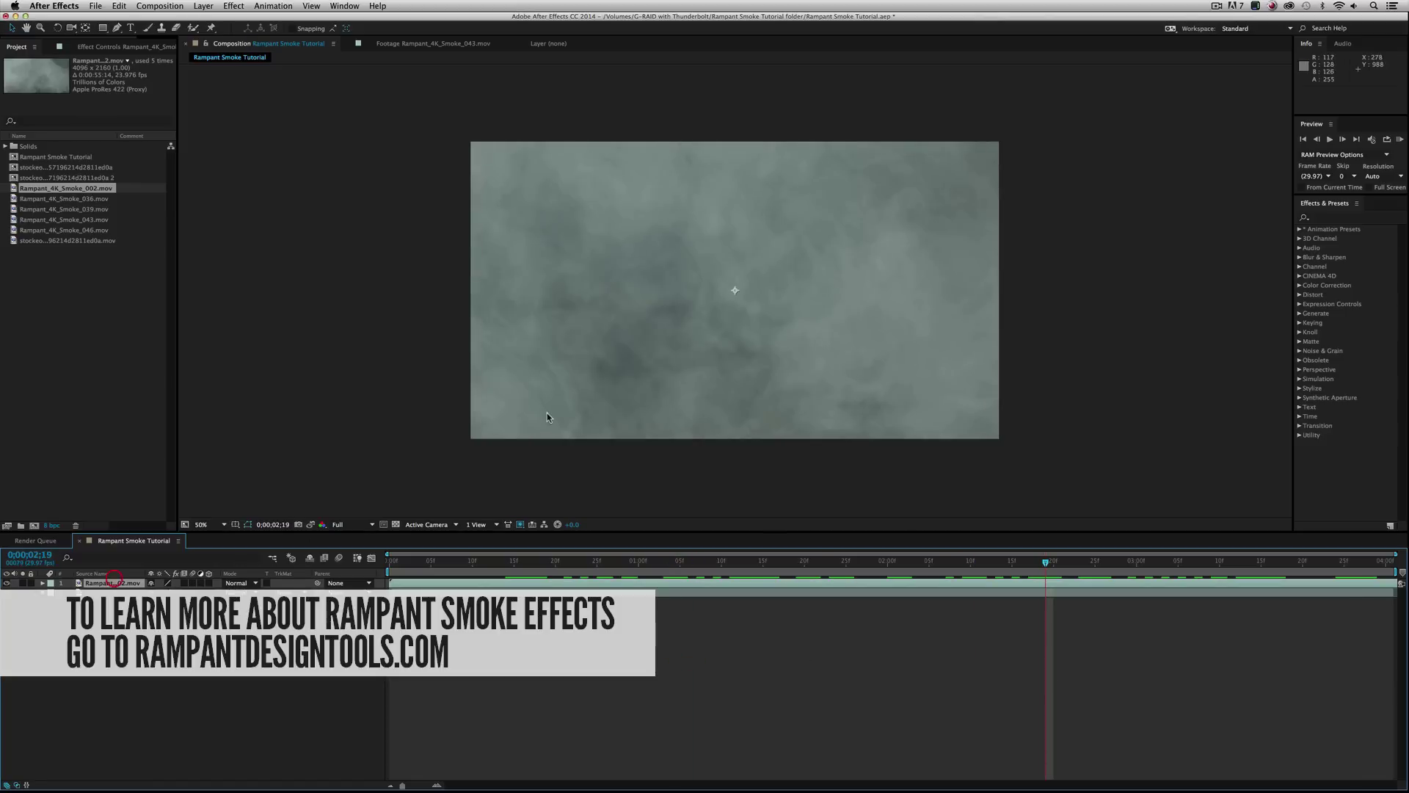
pyautogui.doubleClick(113, 582)
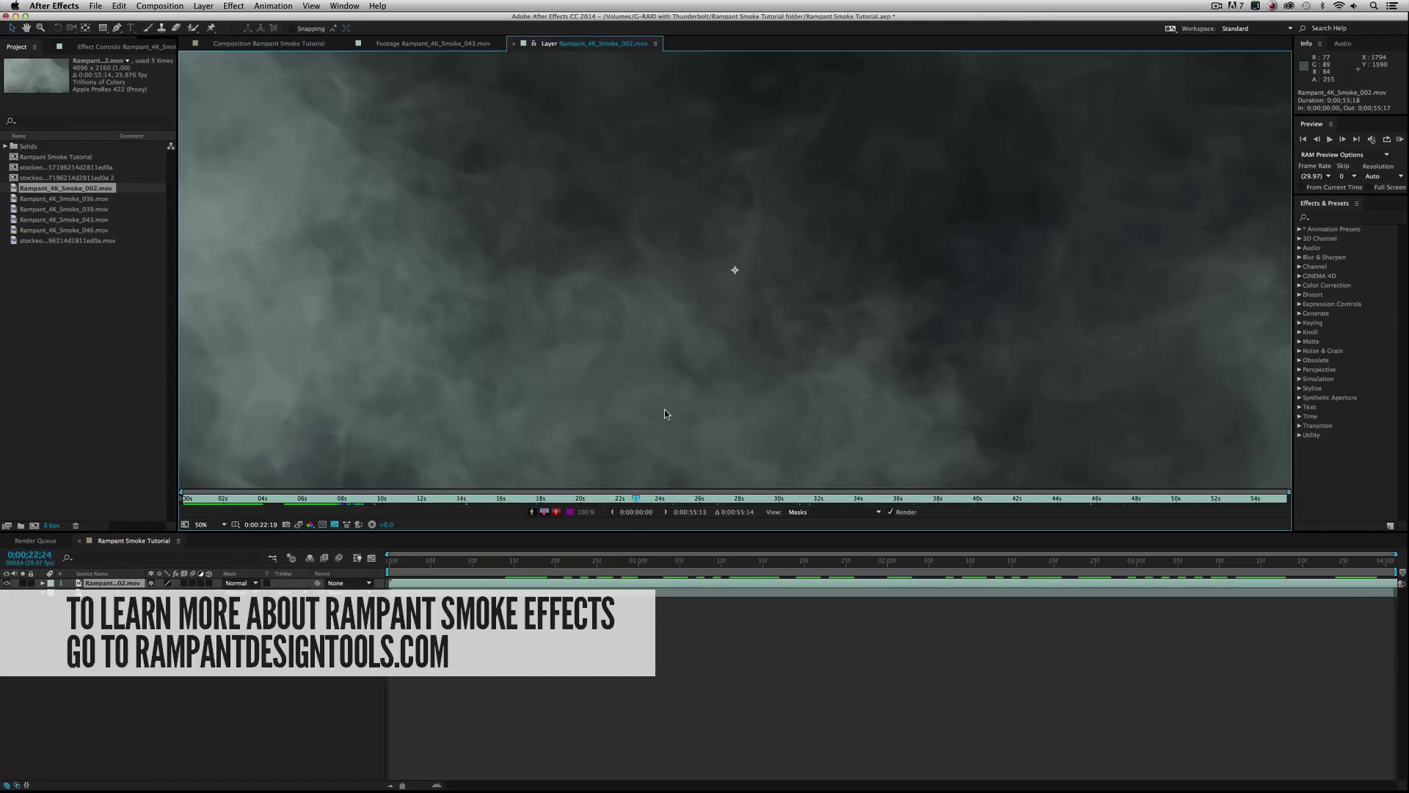
pyautogui.scroll(-1, 664, 408)
pyautogui.moveTo(289, 502); pyautogui.dragTo(488, 470)
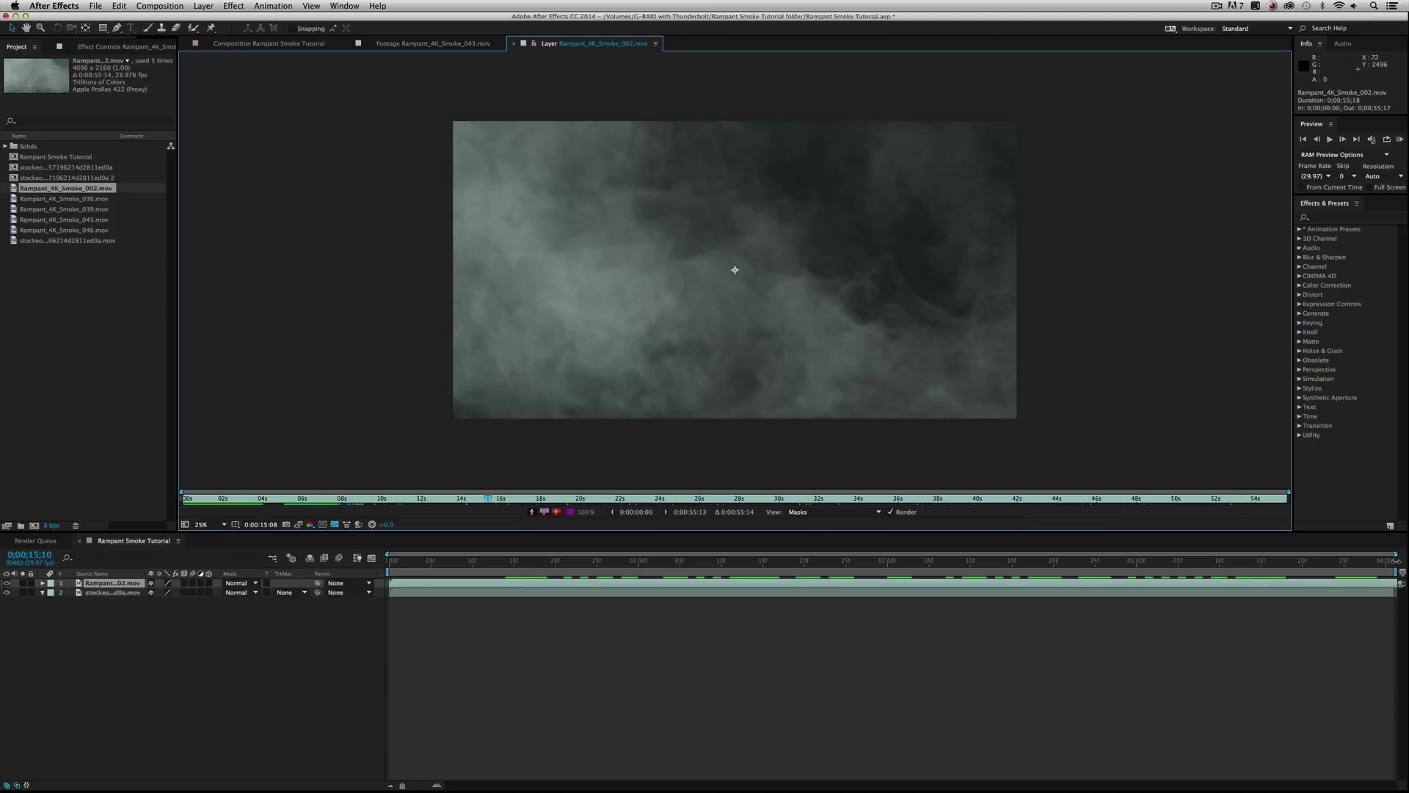
pyautogui.click(269, 44)
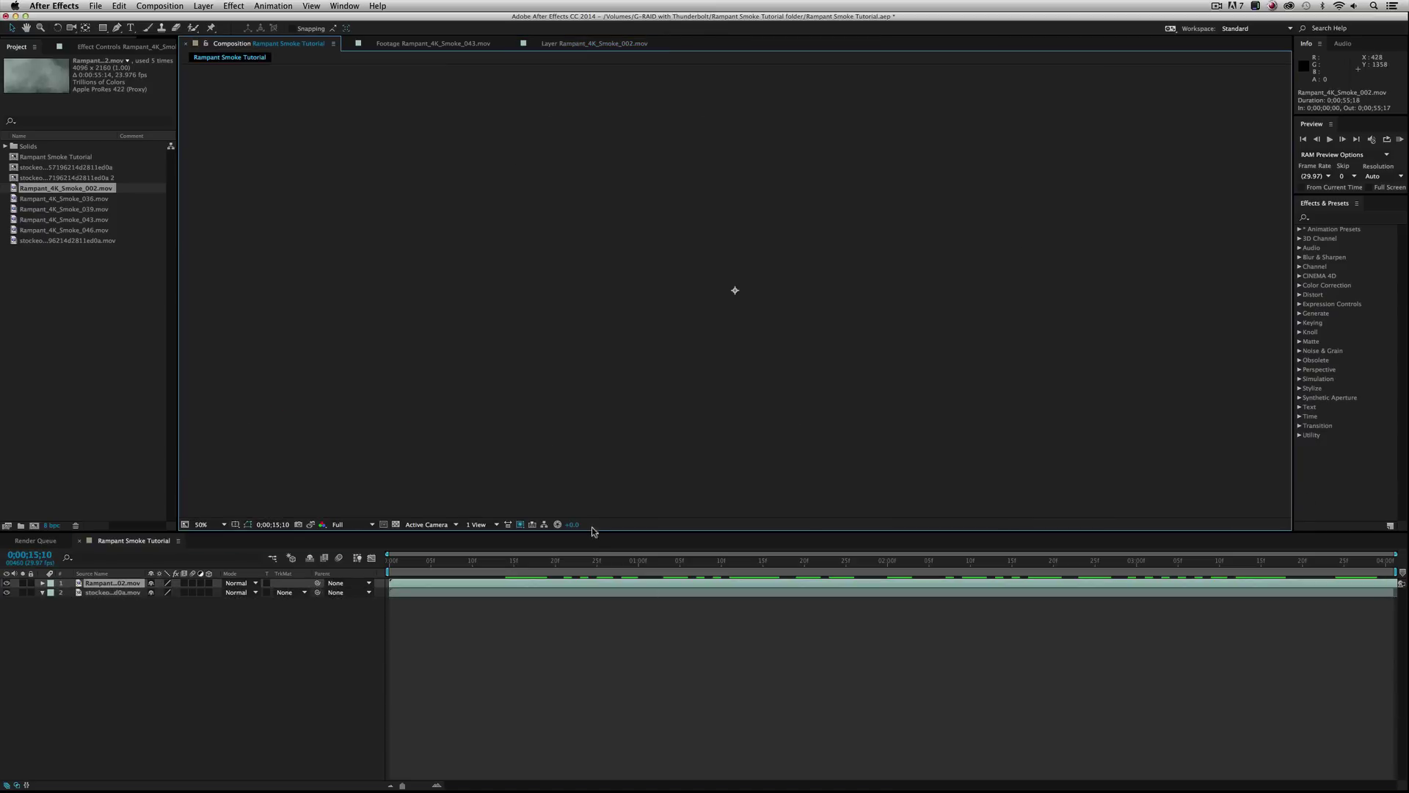
pyautogui.click(590, 557)
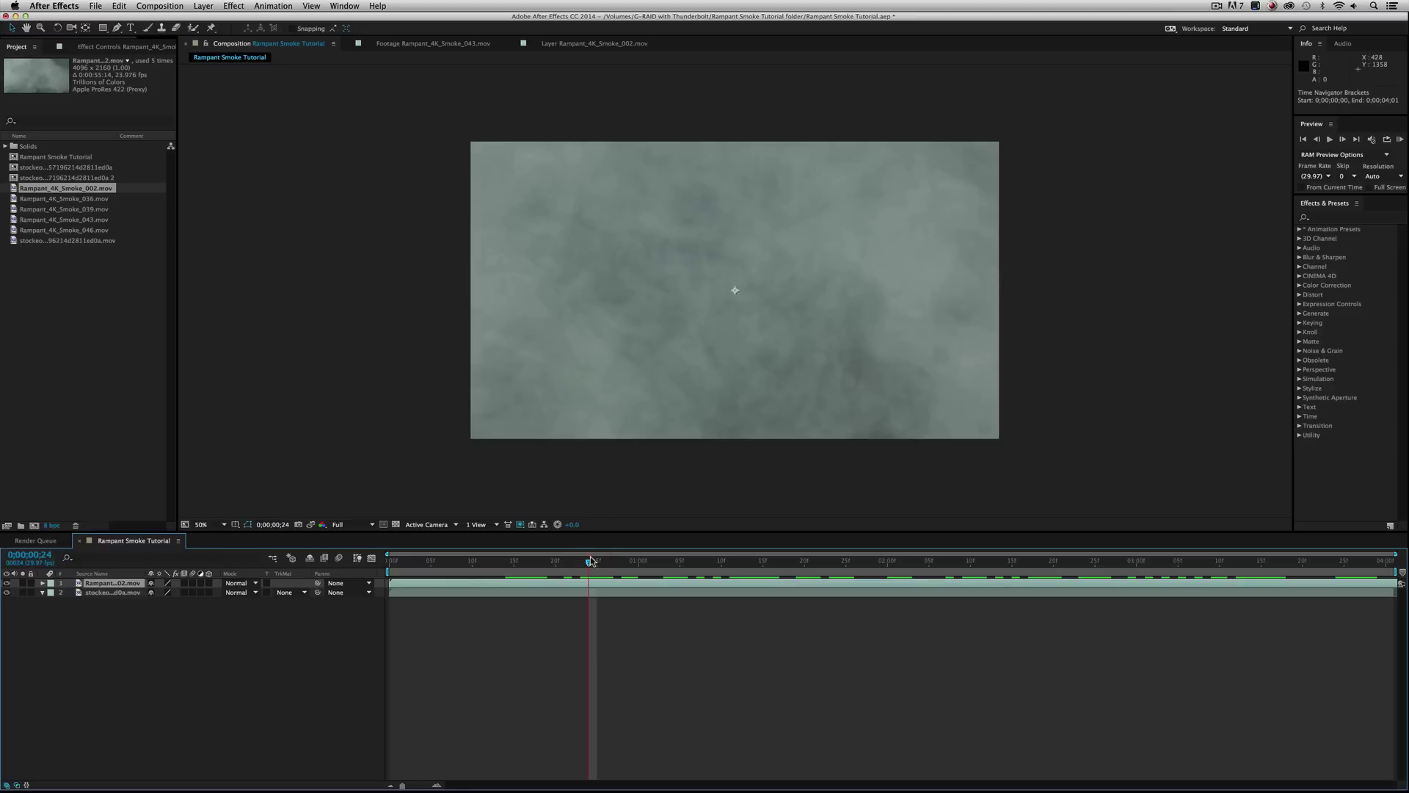
pyautogui.click(229, 584)
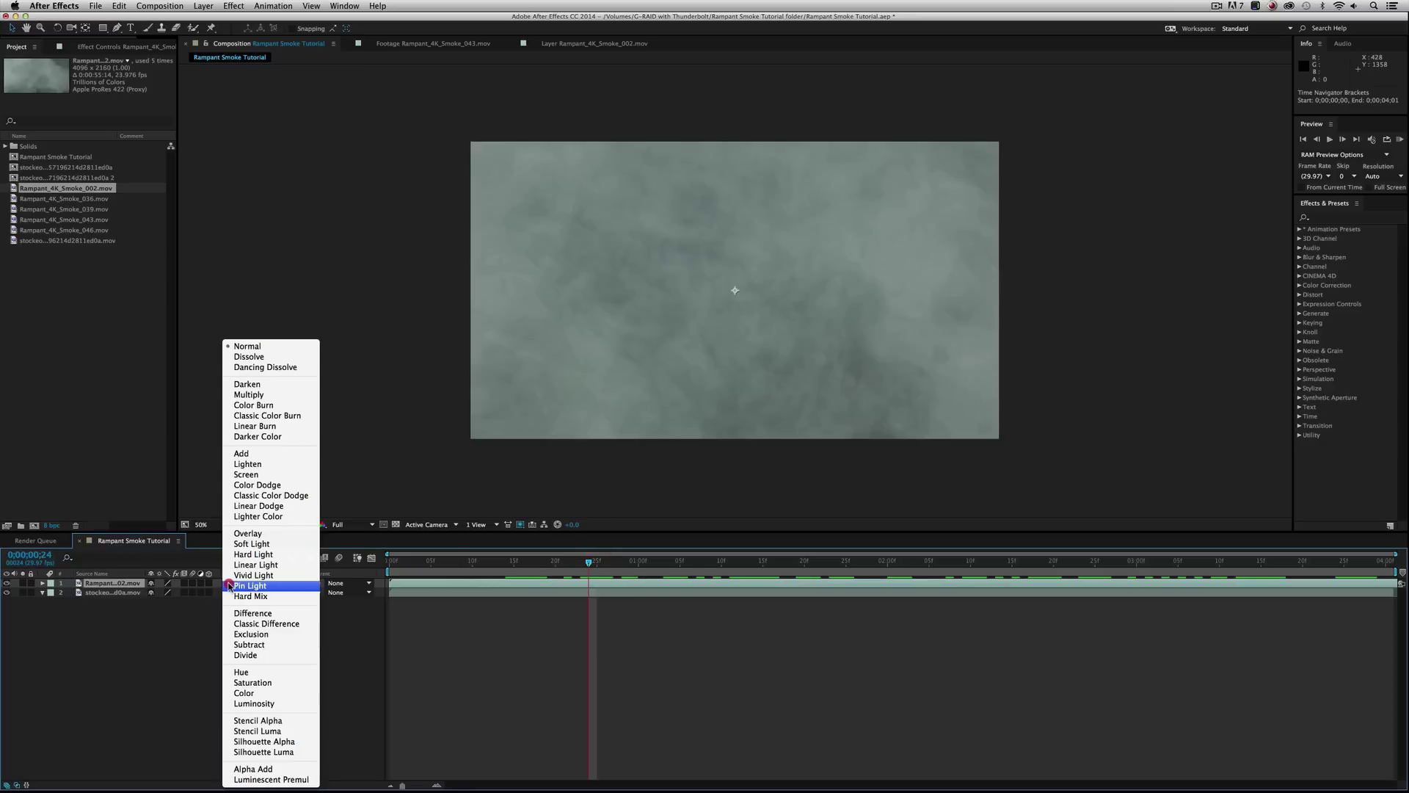
pyautogui.click(246, 474)
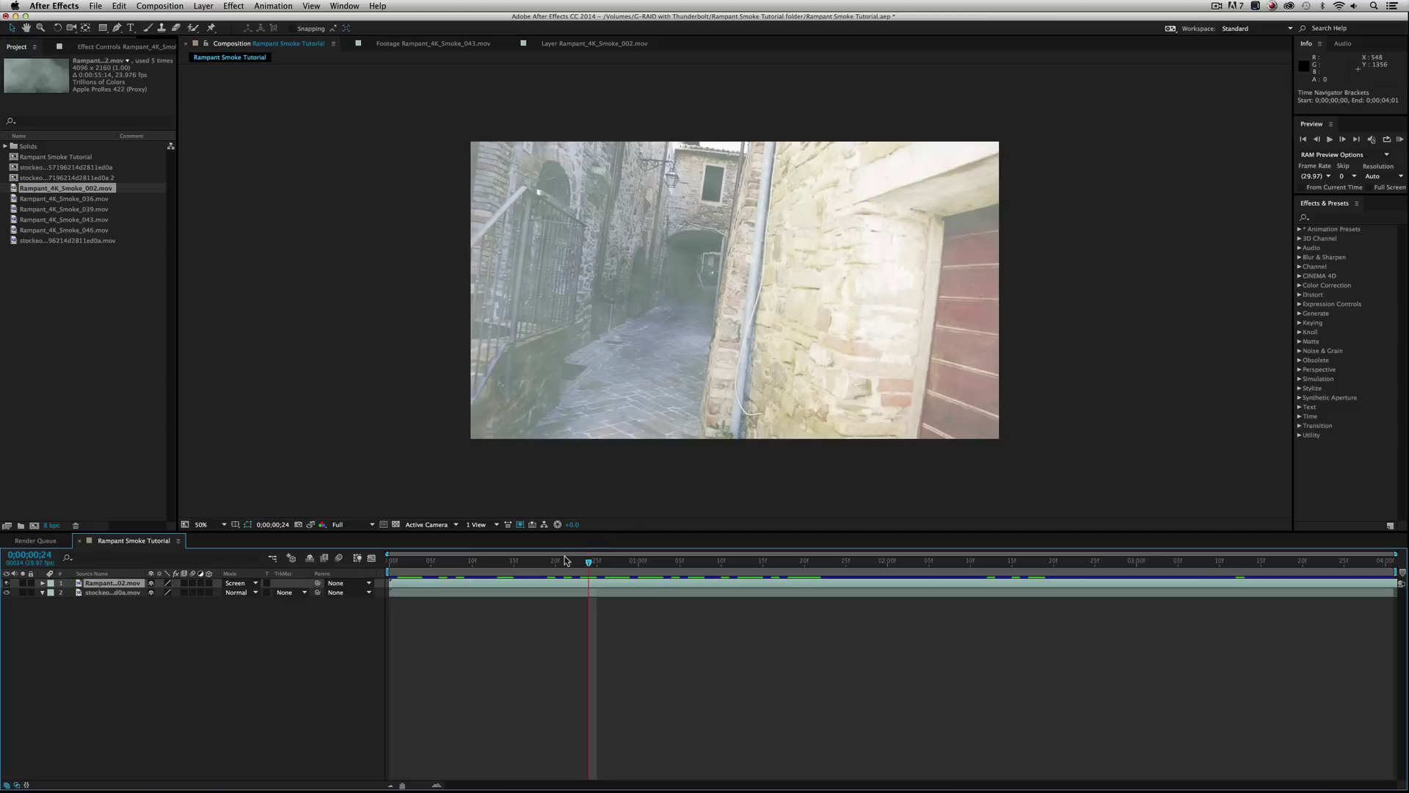
pyautogui.moveTo(566, 560); pyautogui.dragTo(908, 561)
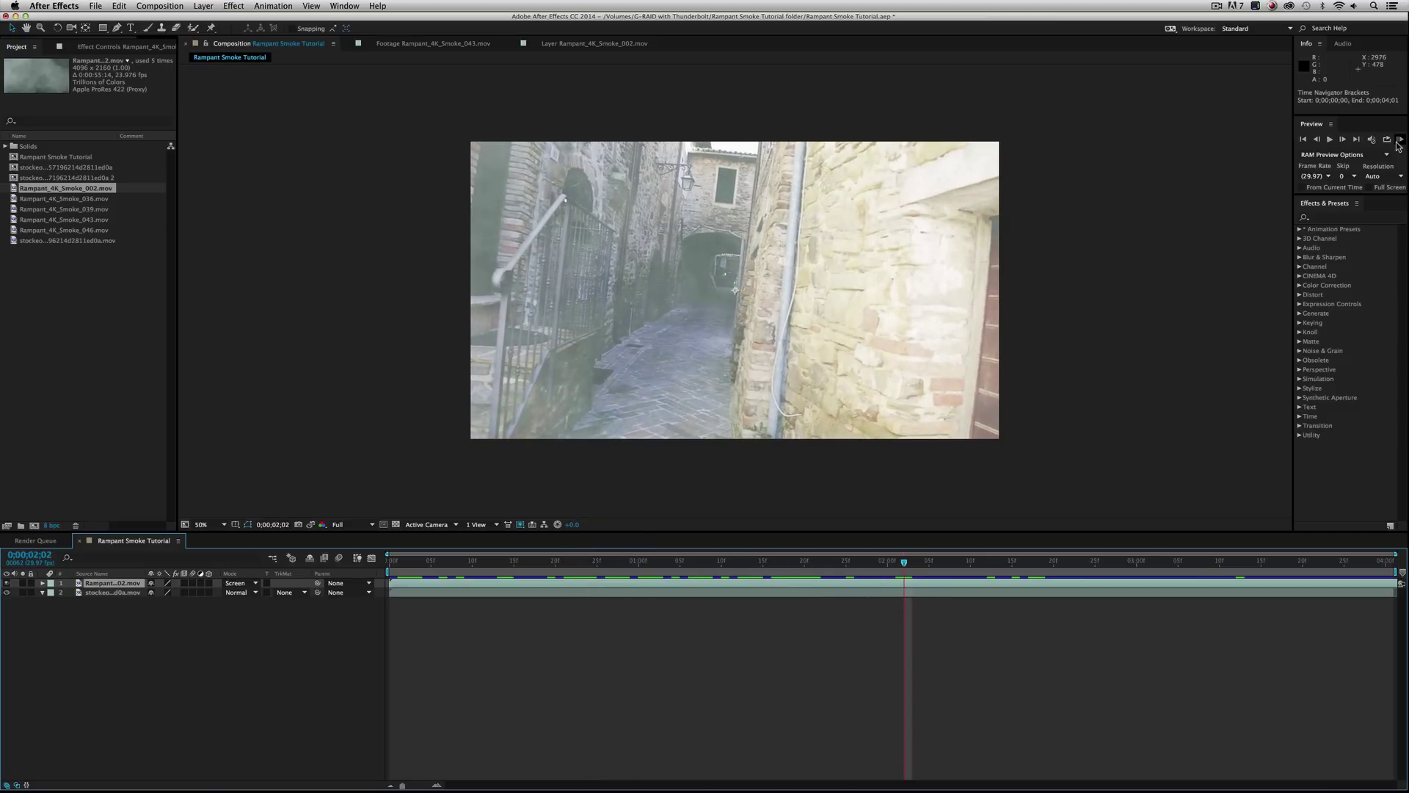
pyautogui.click(1400, 139)
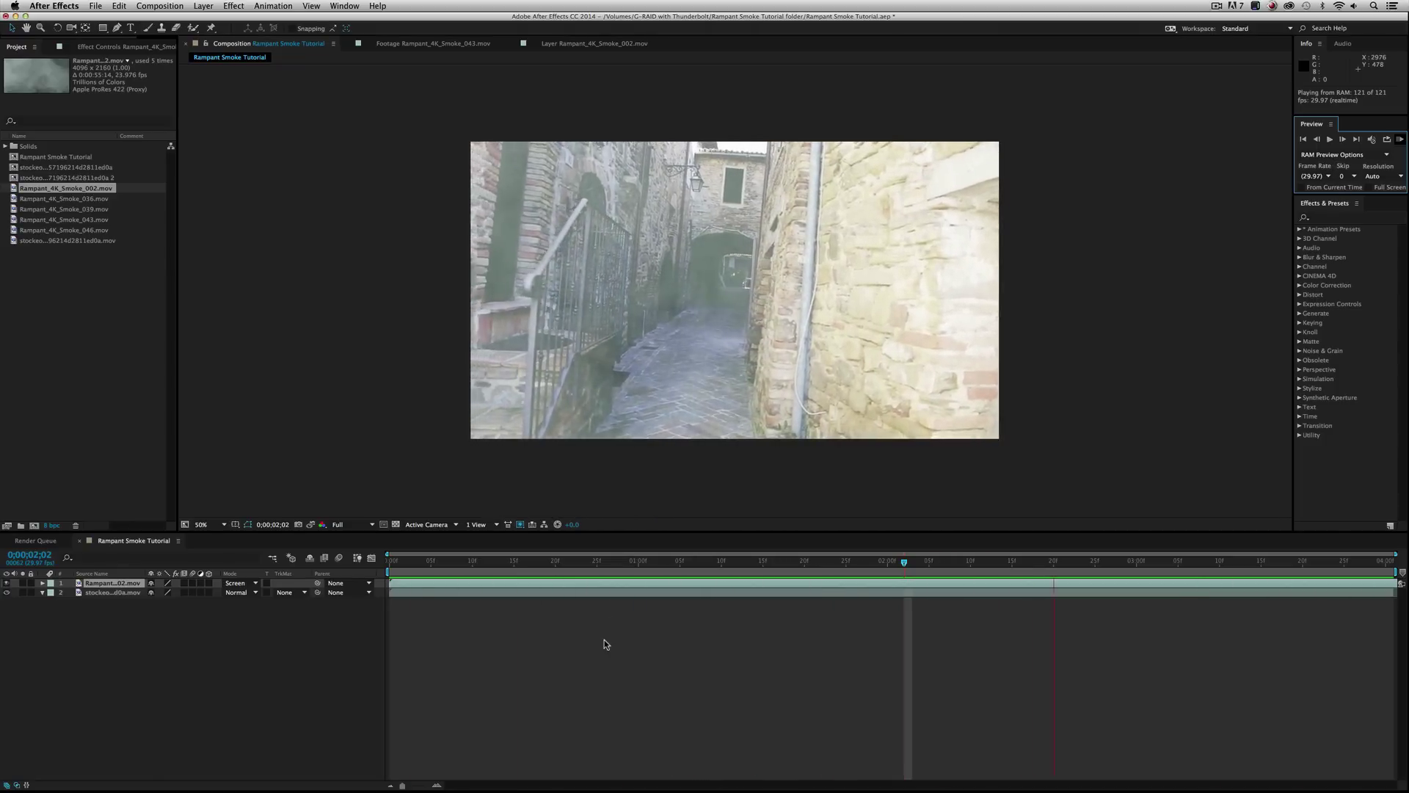
pyautogui.click(237, 583)
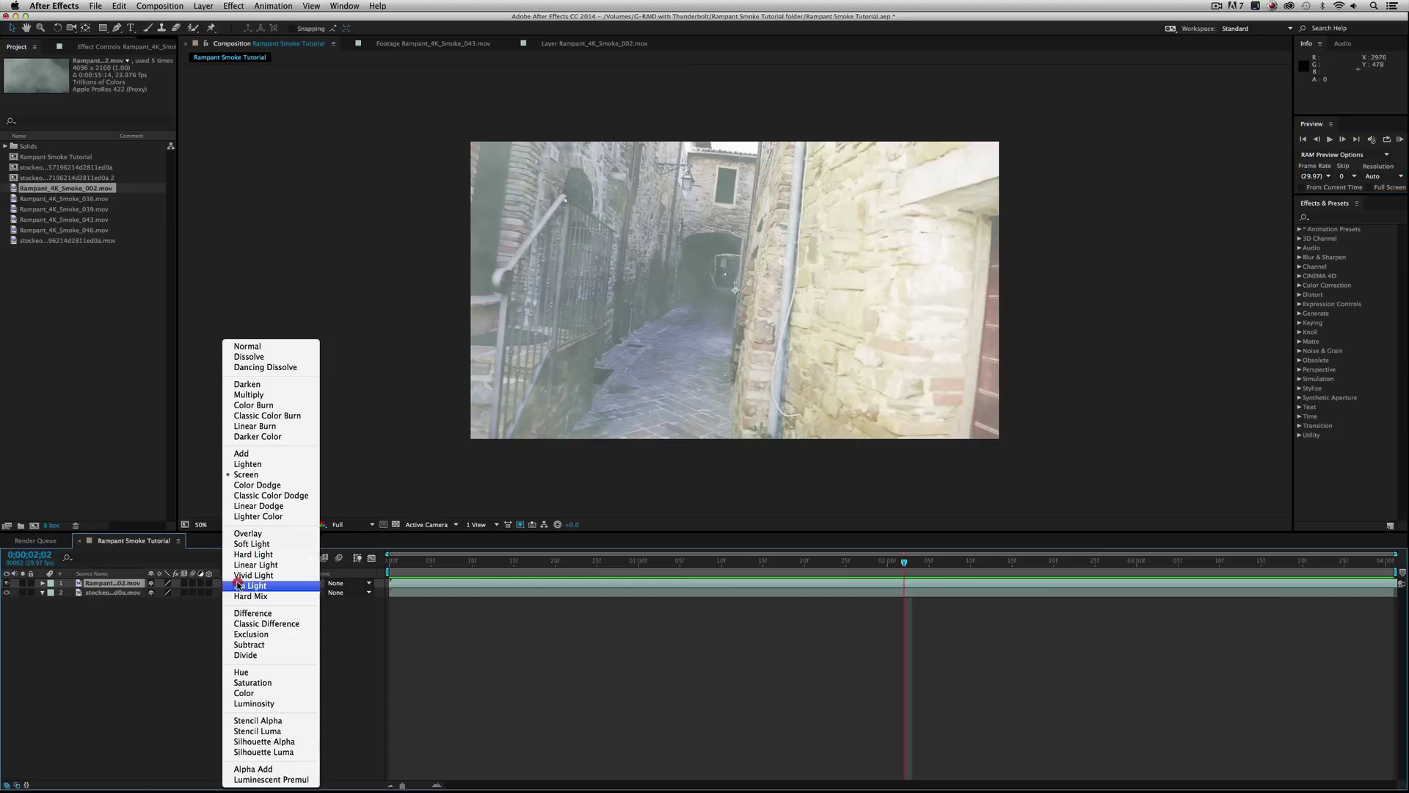
pyautogui.click(245, 454)
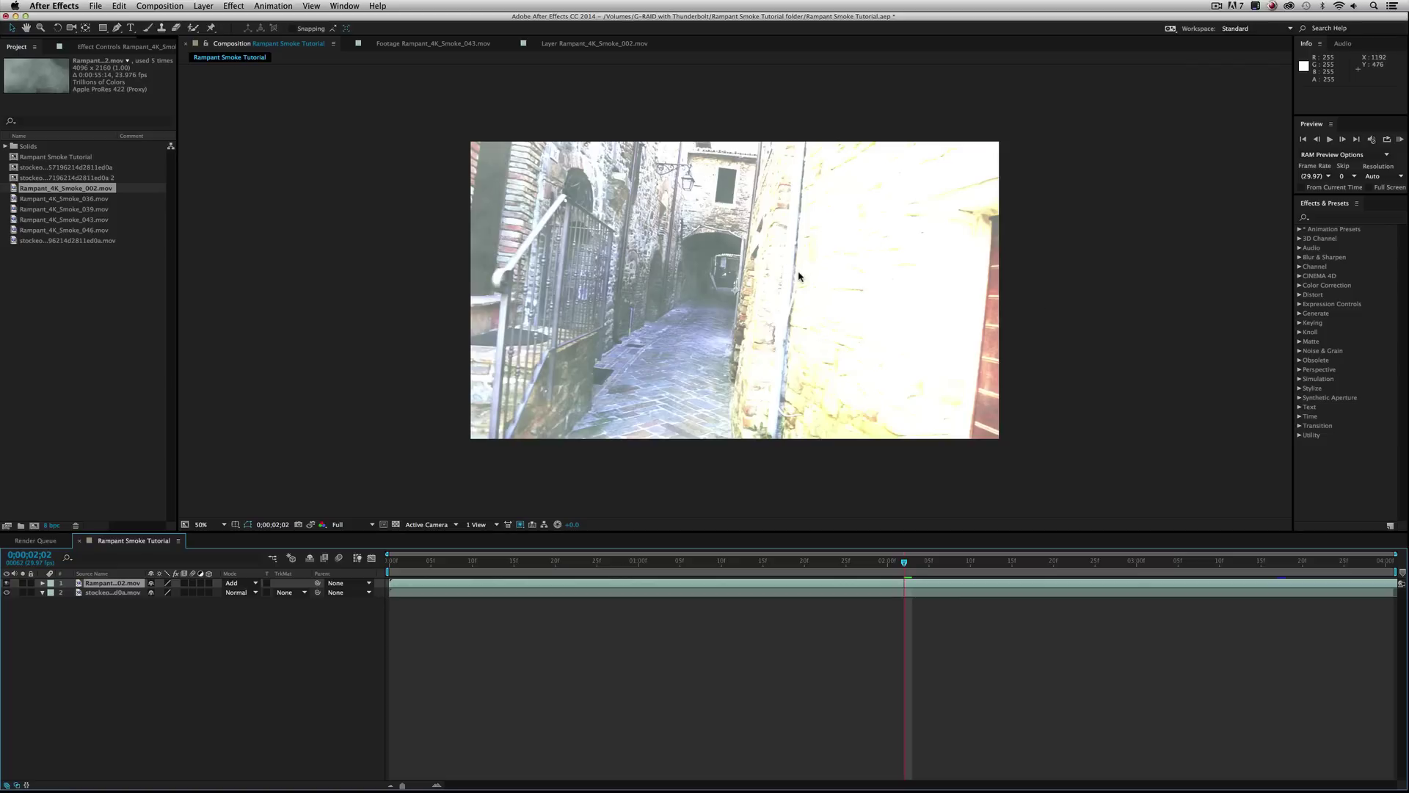
pyautogui.click(235, 585)
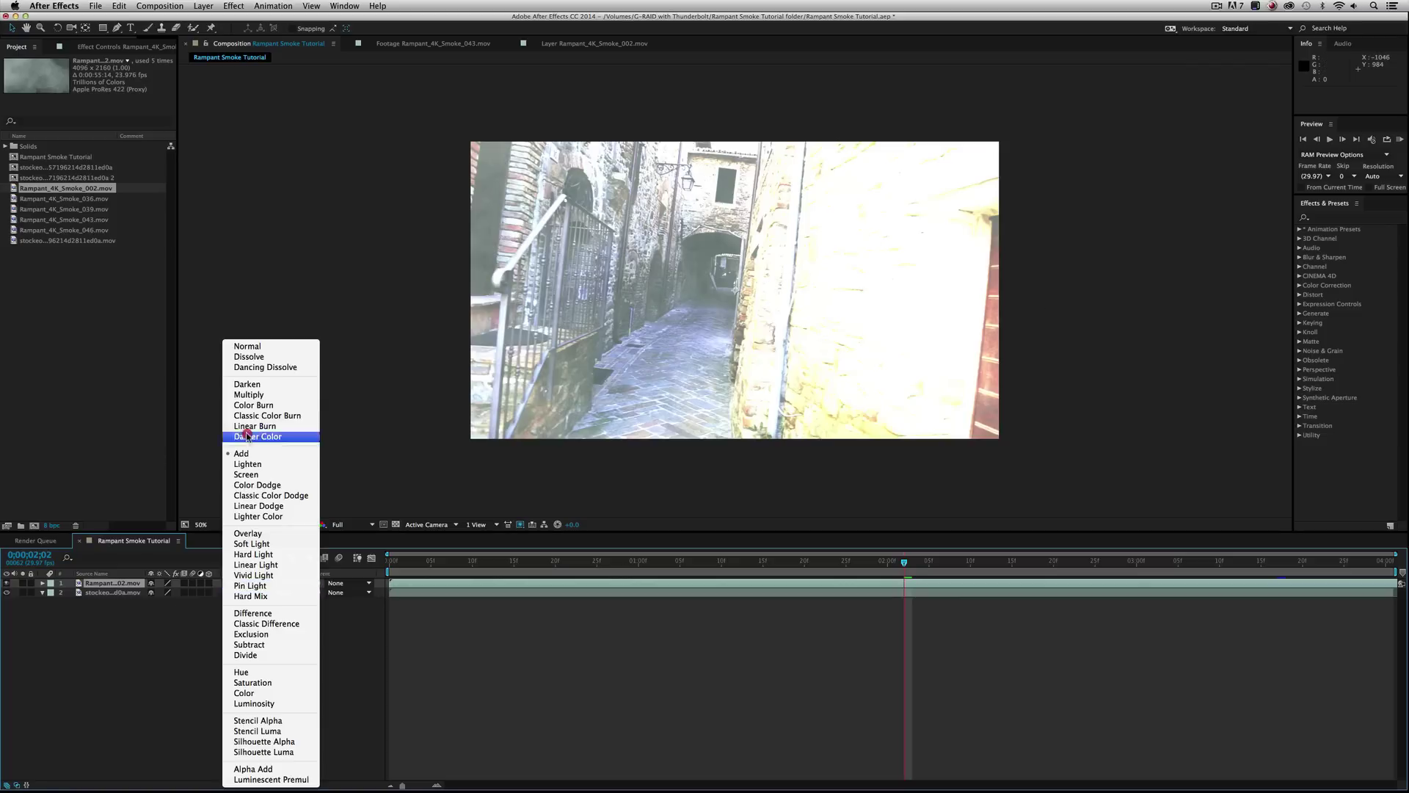
pyautogui.click(246, 350)
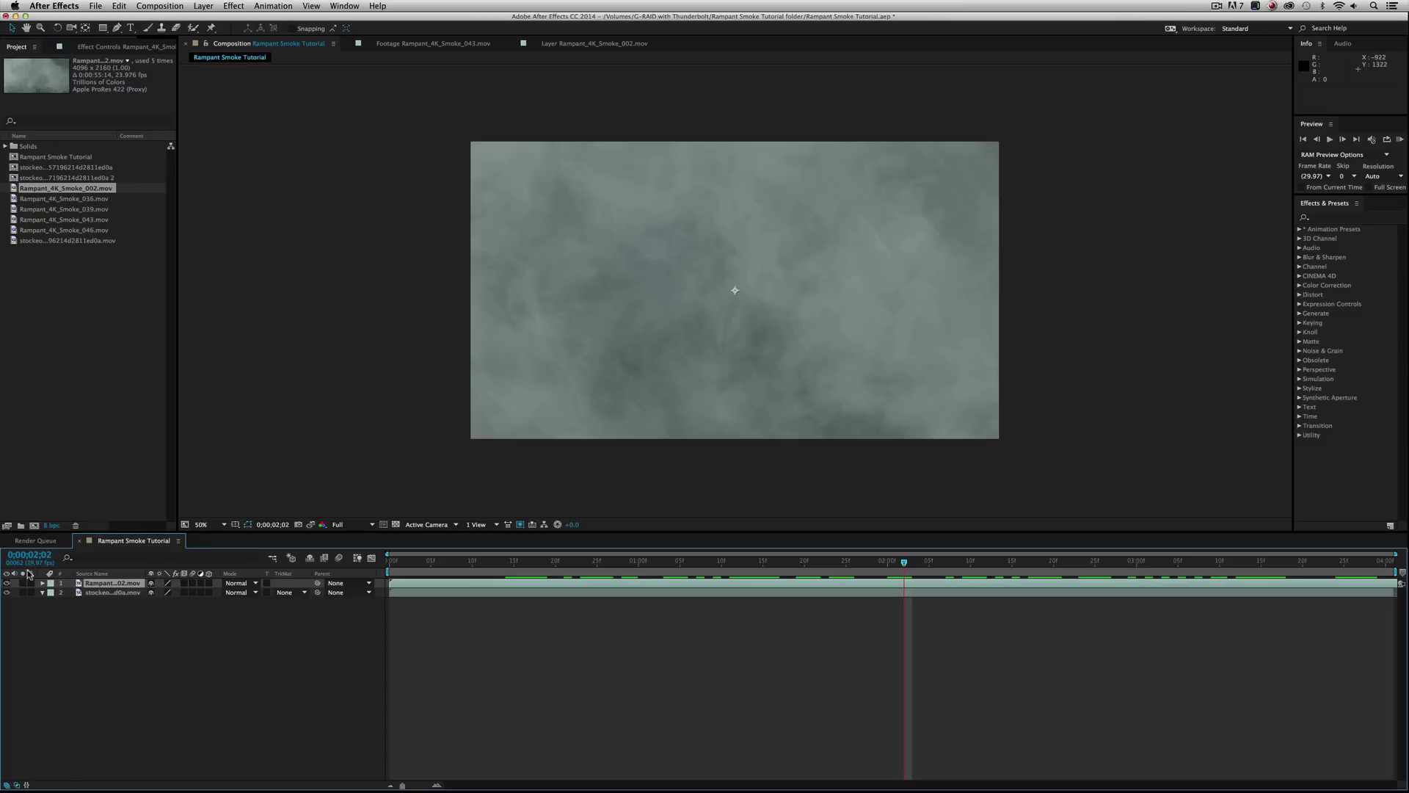
# Hide the smoke layer and start a new solid above the alley footage
pyautogui.click(6, 583)
pyautogui.click(110, 592)
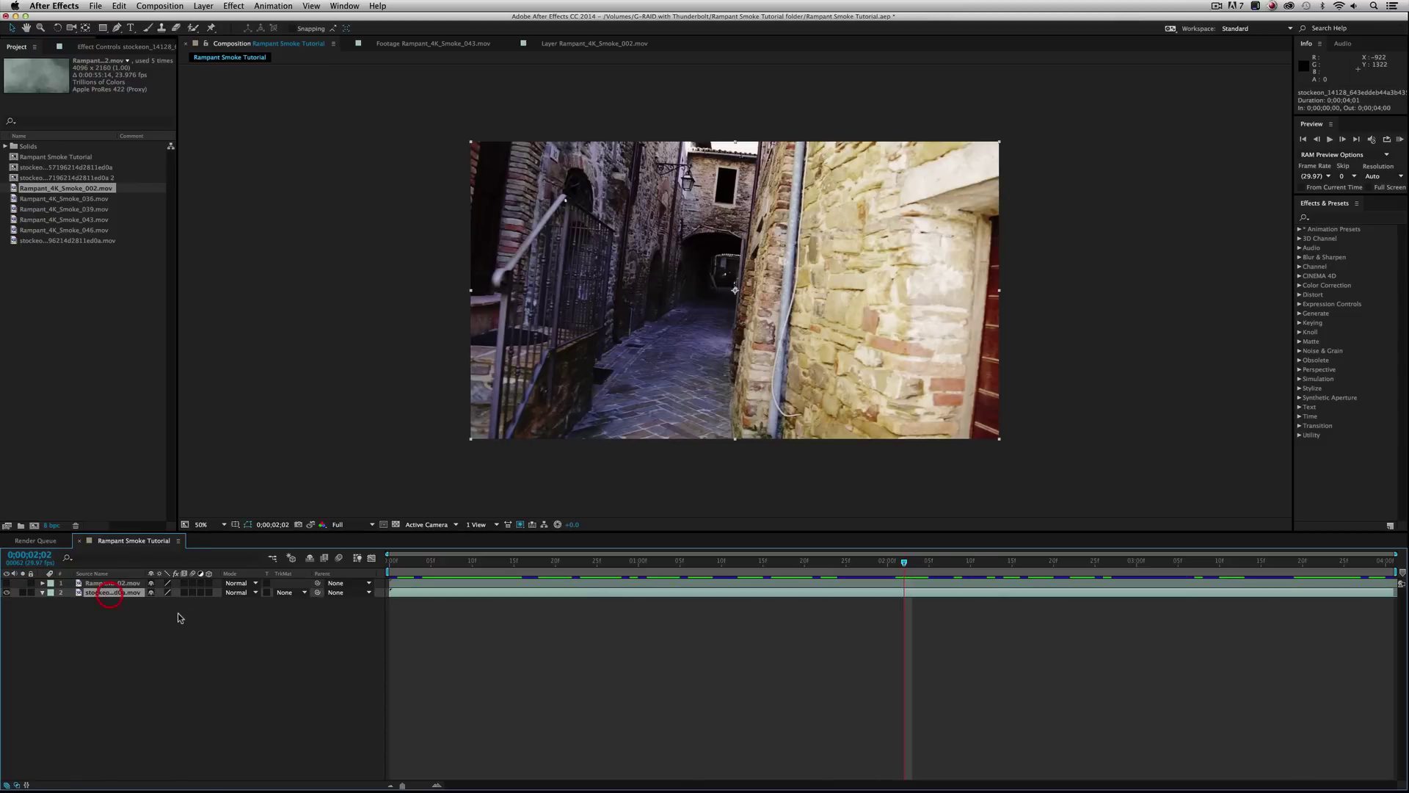
pyautogui.click(182, 6)
pyautogui.moveTo(182, 20)
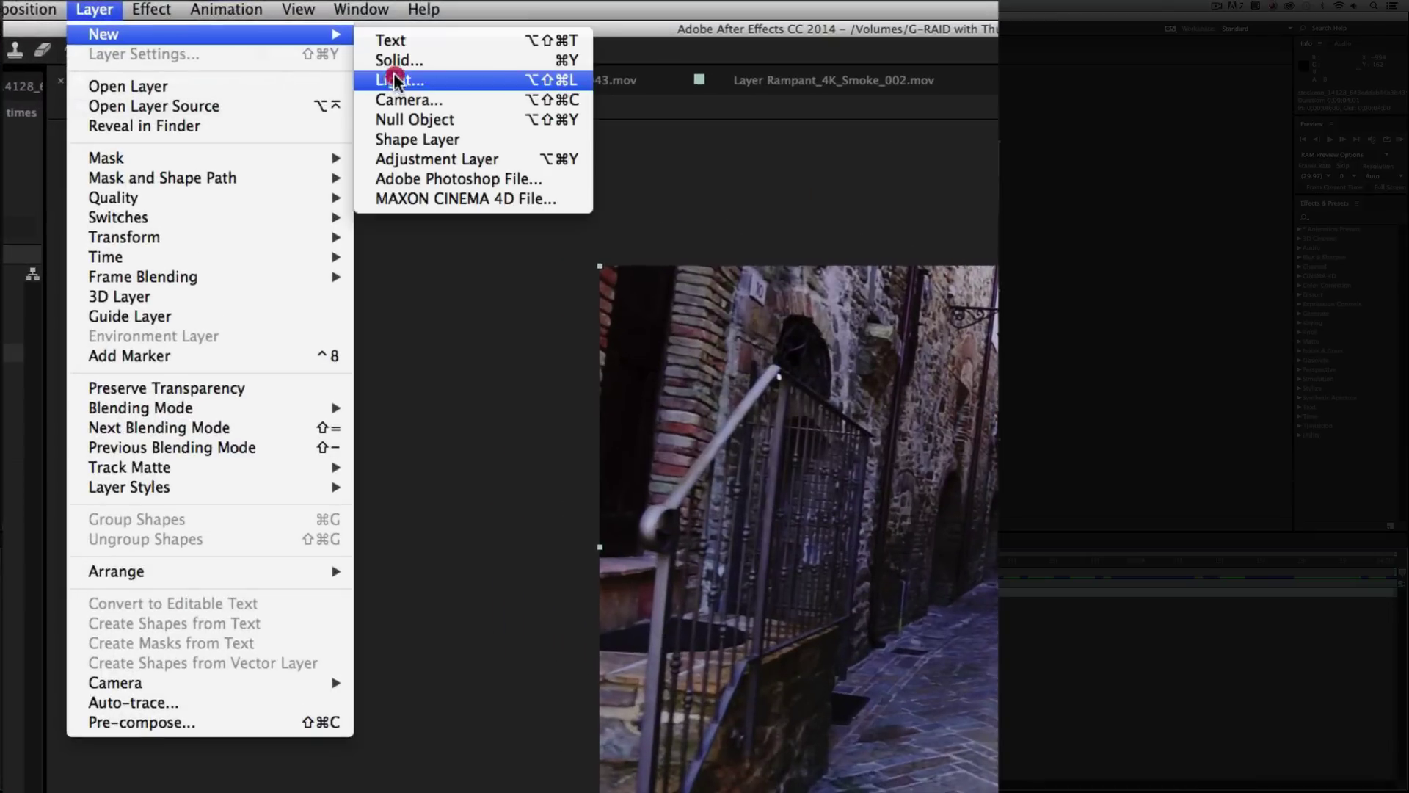
pyautogui.click(357, 33)
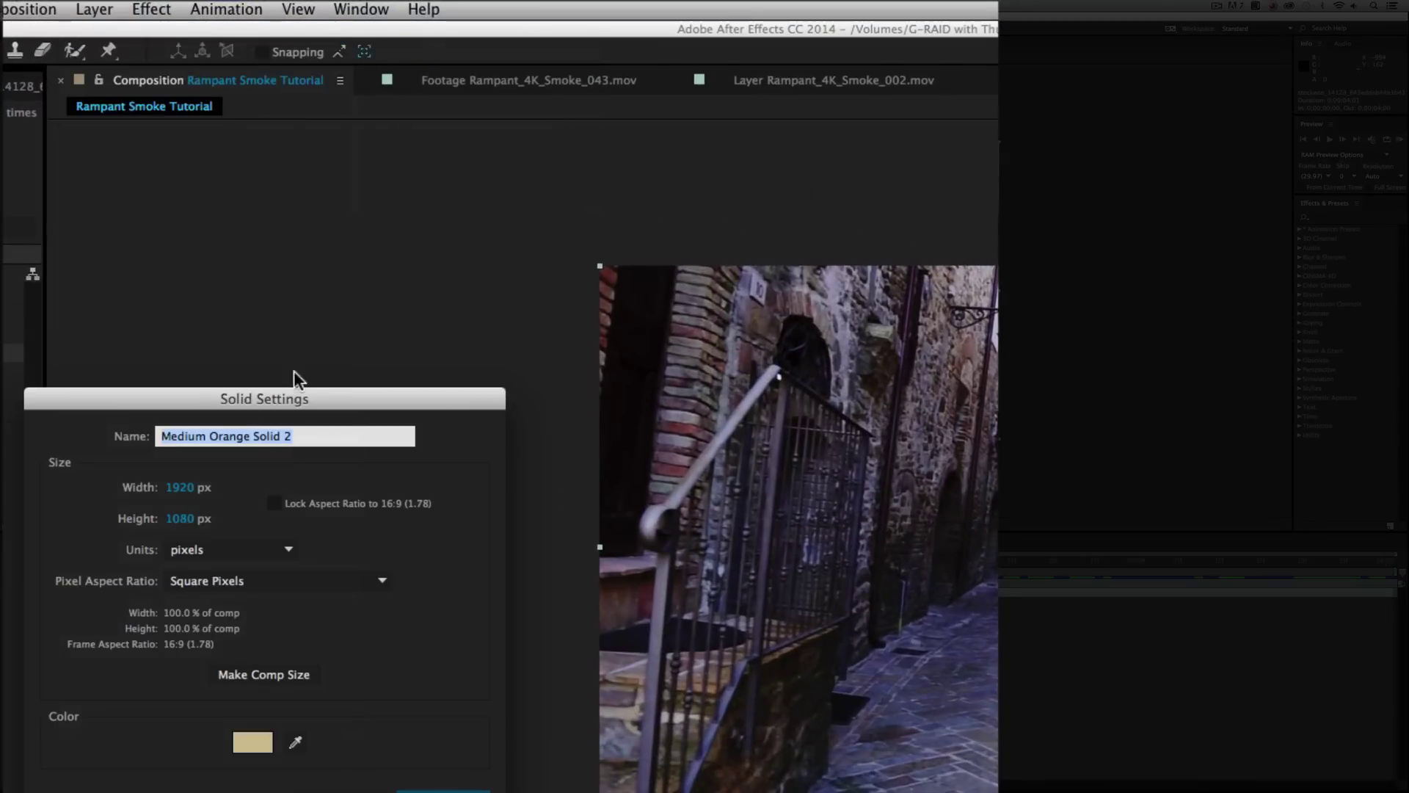
# Sample the 1920×1080 solid's pale orange colour from the alley wall
pyautogui.moveTo(267, 399); pyautogui.dragTo(836, 349)
pyautogui.moveTo(594, 183); pyautogui.dragTo(354, 196)
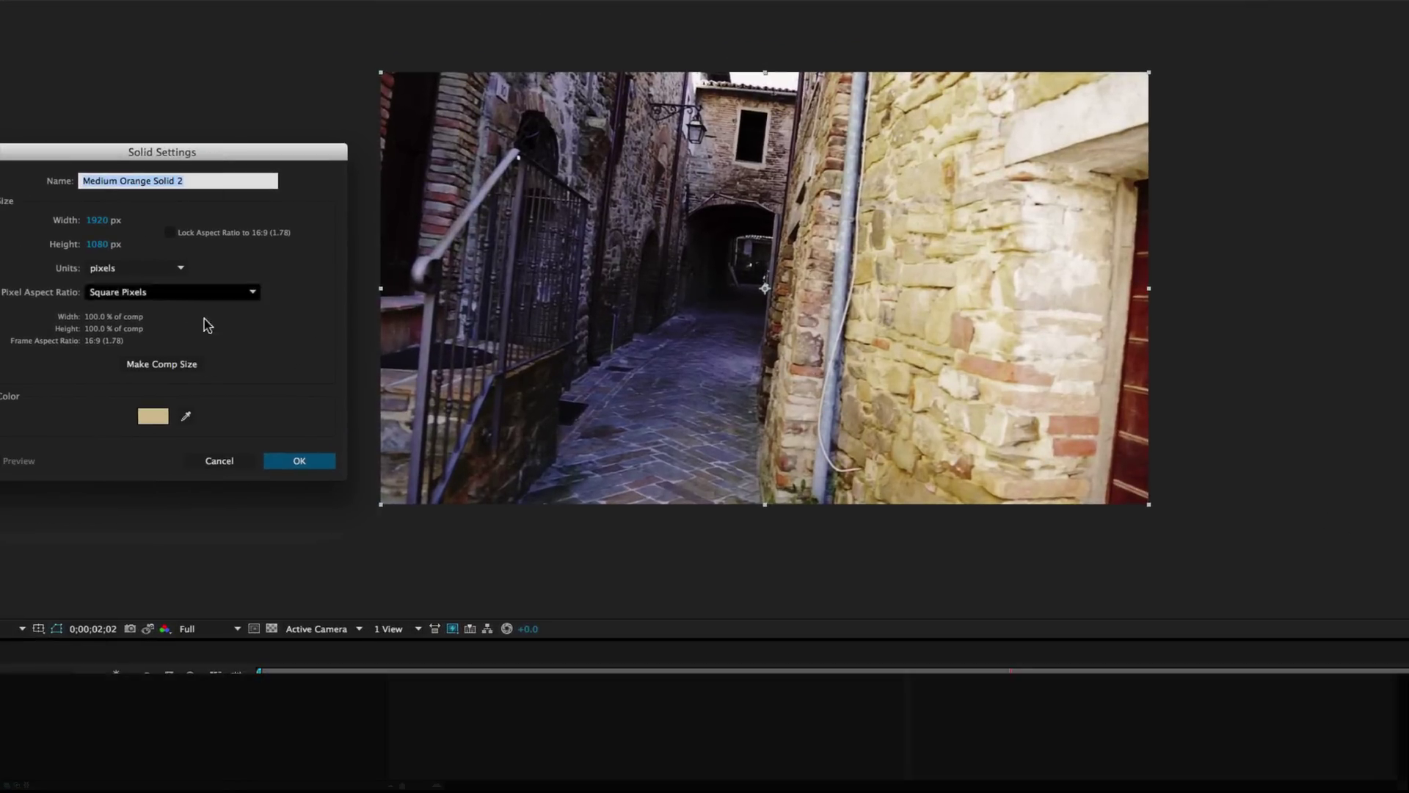
pyautogui.click(186, 416)
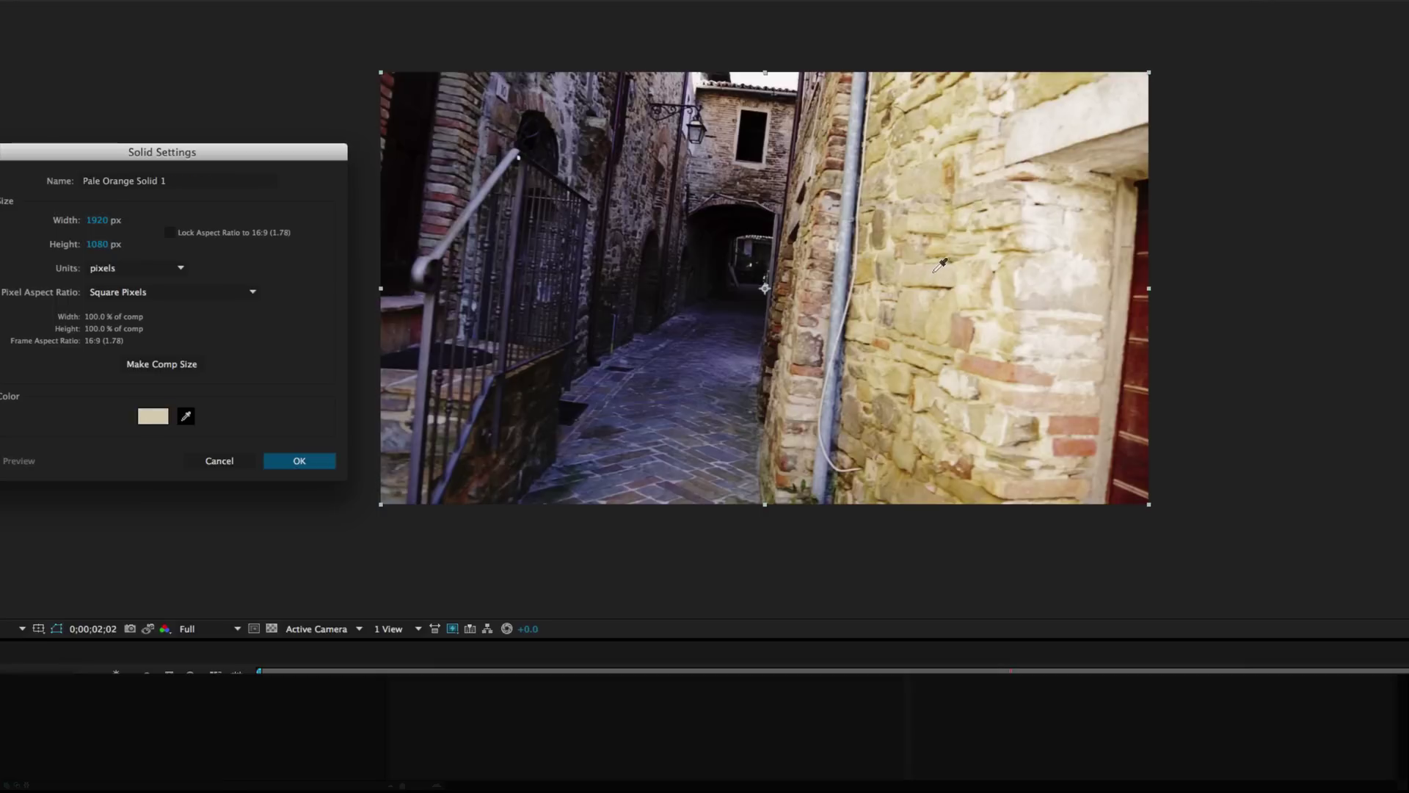
pyautogui.click(934, 270)
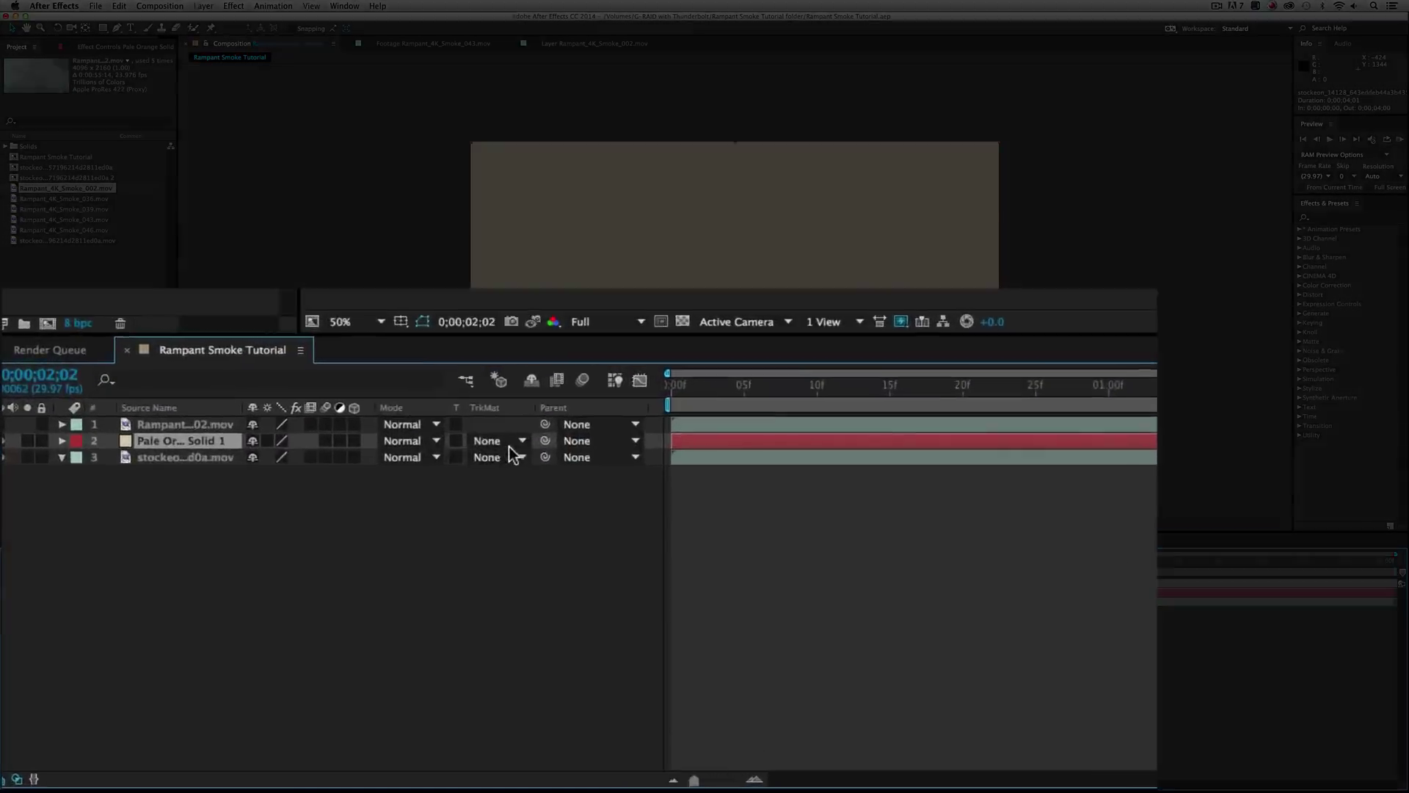
# Set Pale Orange Solid 1's track matte to Luma Matte from Rampant_4K_Smoke_002.mov, then inspect the smoke clip
pyautogui.click(288, 593)
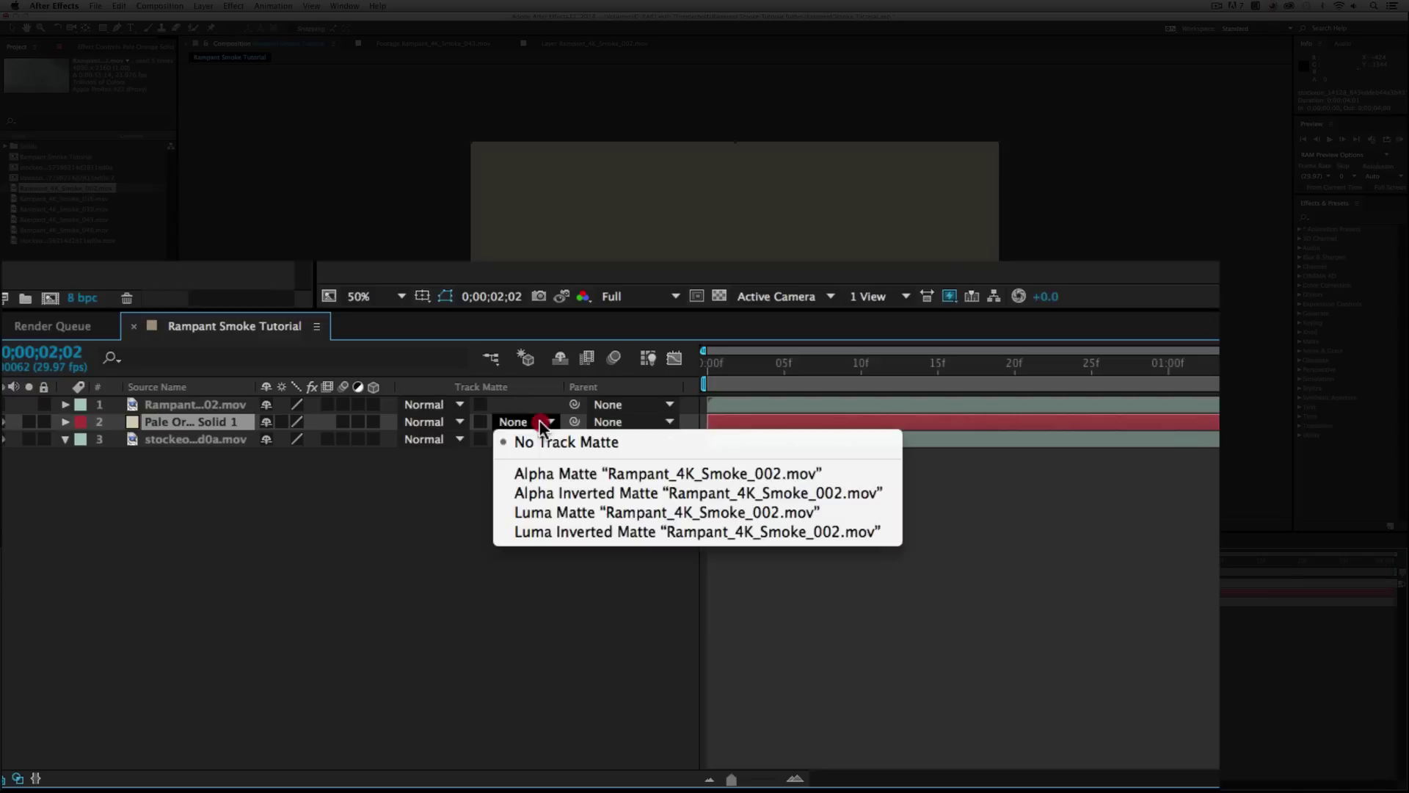
pyautogui.click(559, 516)
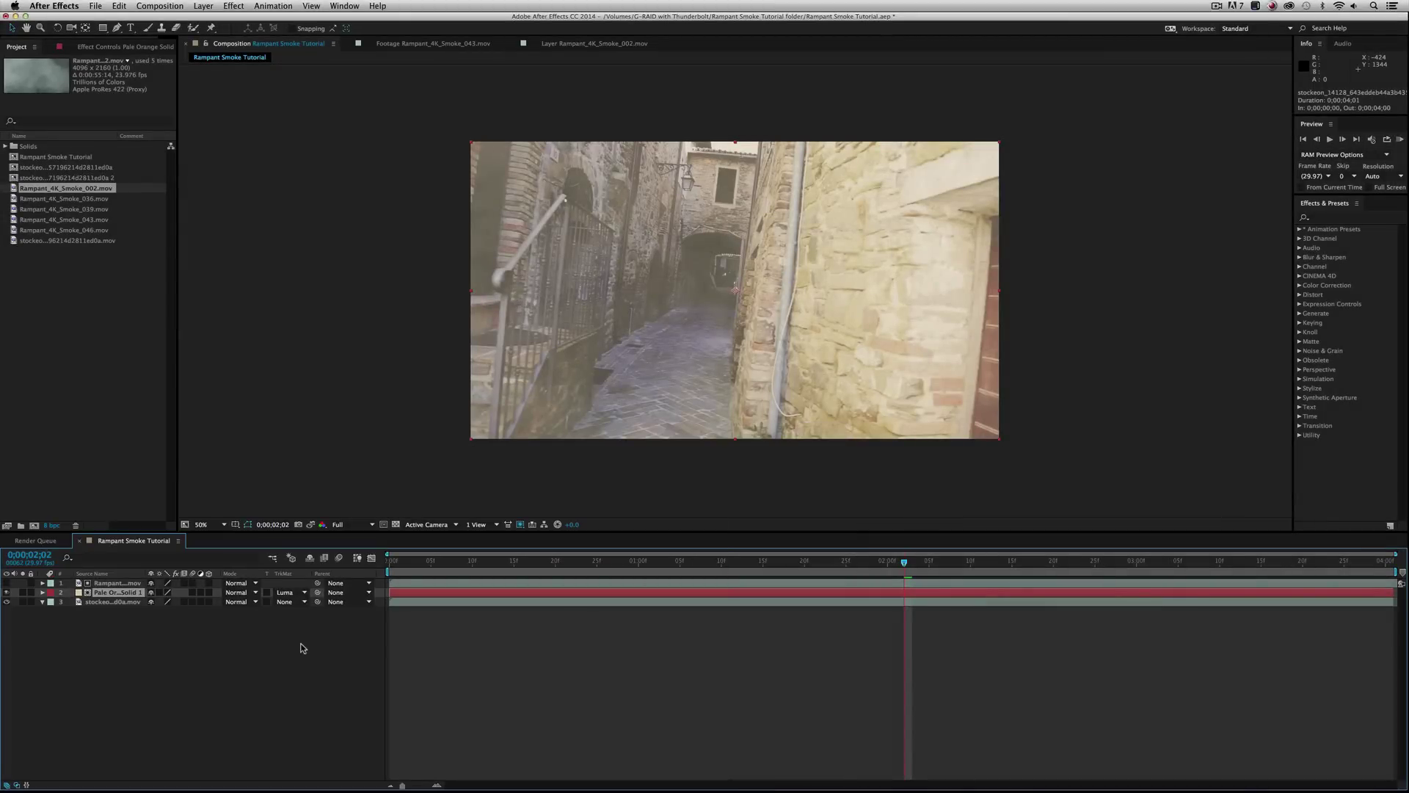
pyautogui.doubleClick(126, 581)
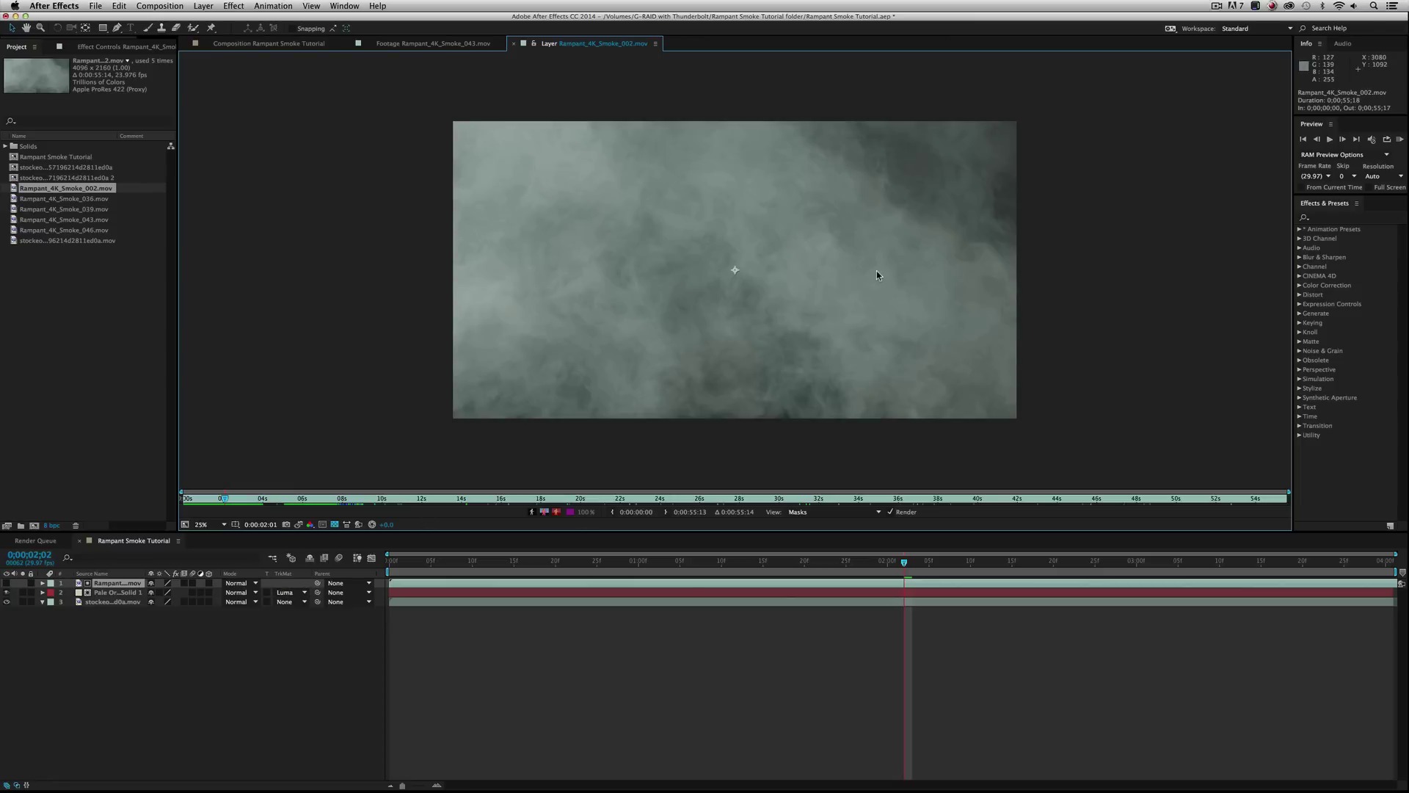
pyautogui.click(1402, 573)
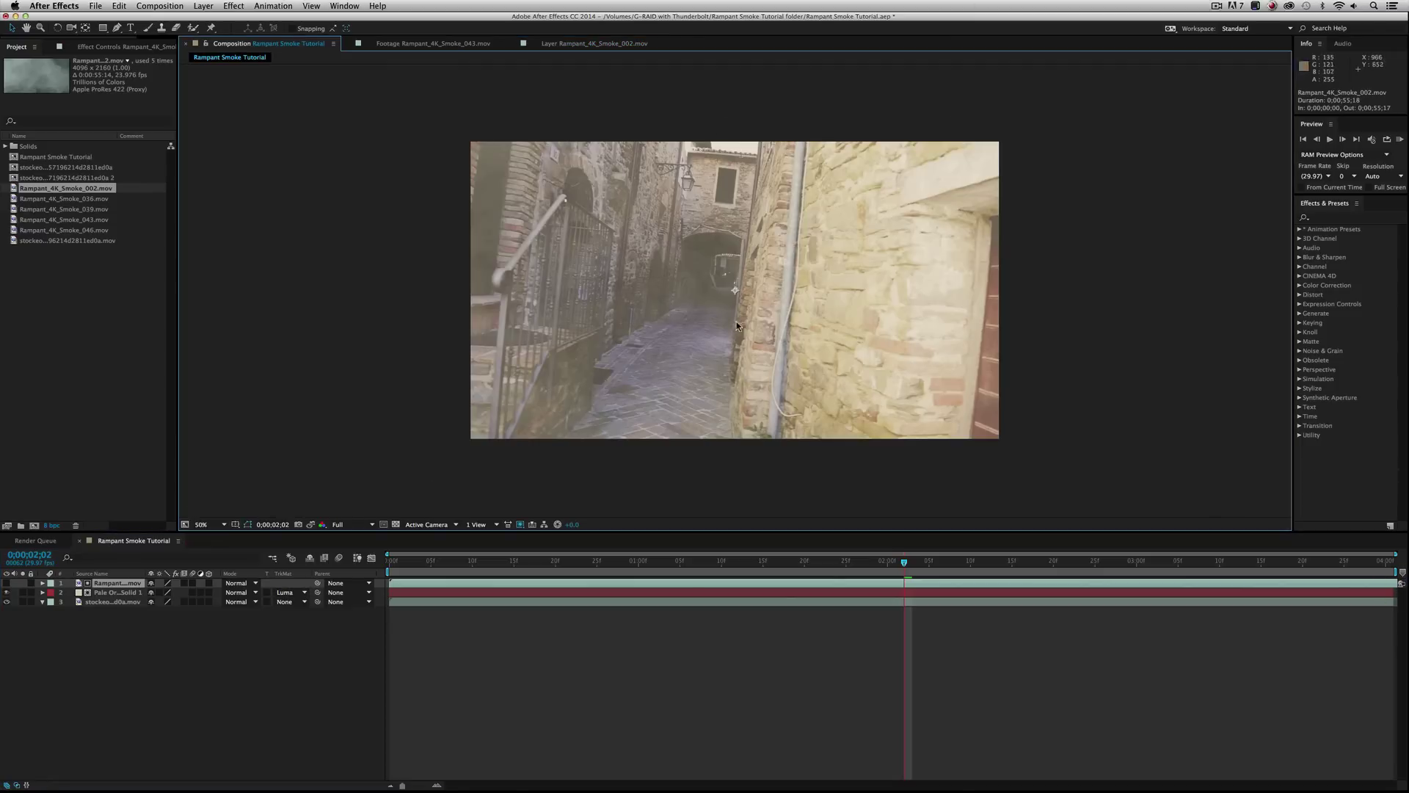
pyautogui.click(121, 630)
pyautogui.click(116, 583)
pyautogui.press('super+d')
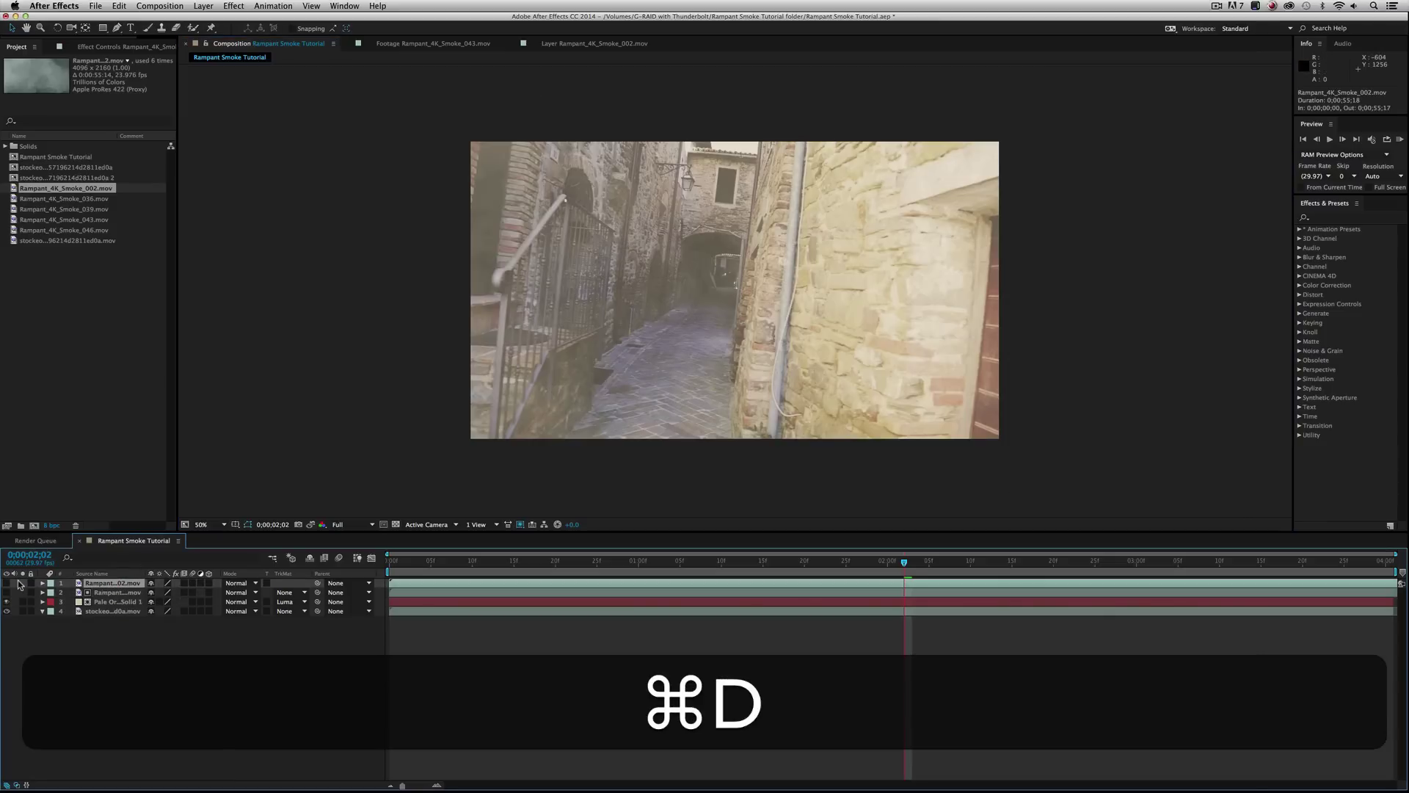
pyautogui.click(6, 583)
pyautogui.click(229, 585)
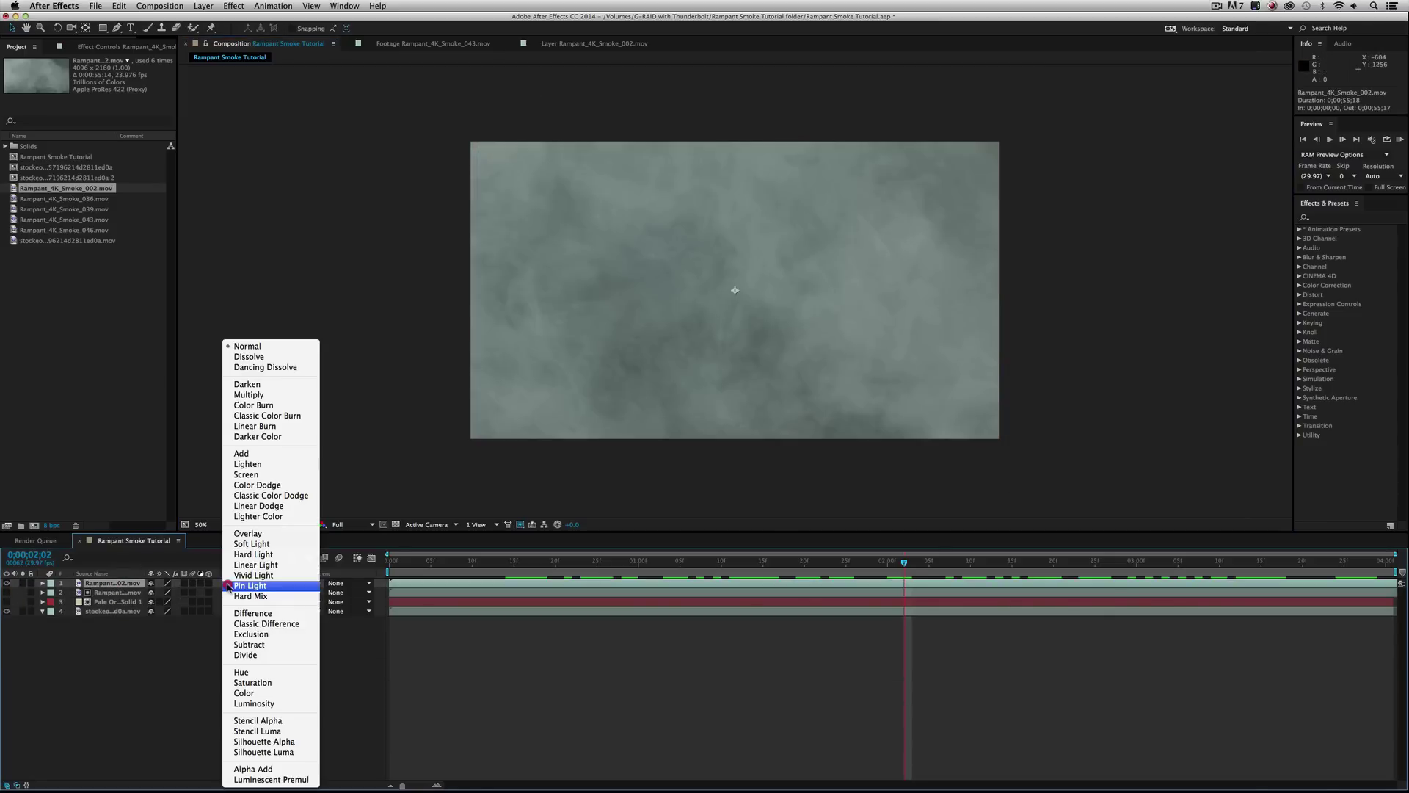
pyautogui.click(246, 474)
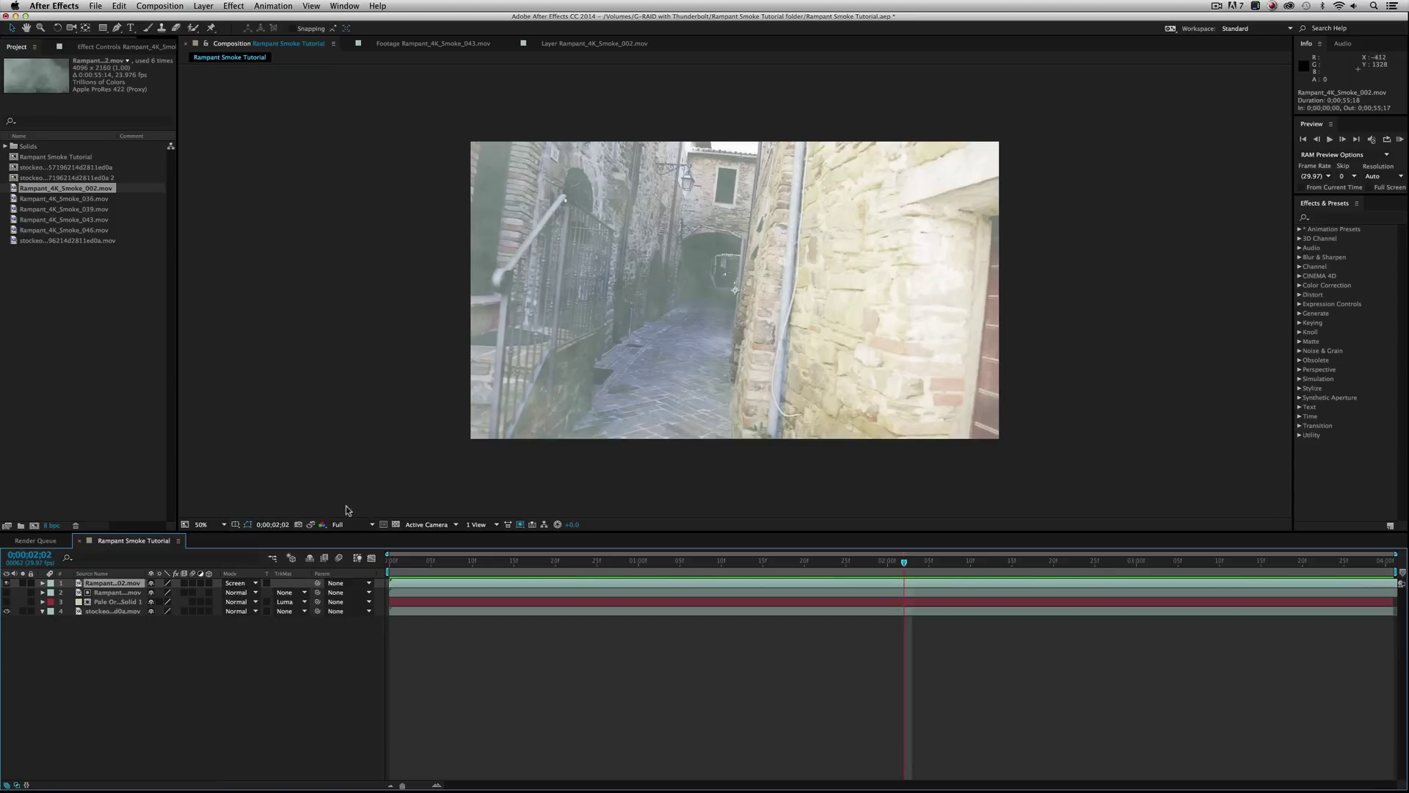
pyautogui.click(302, 526)
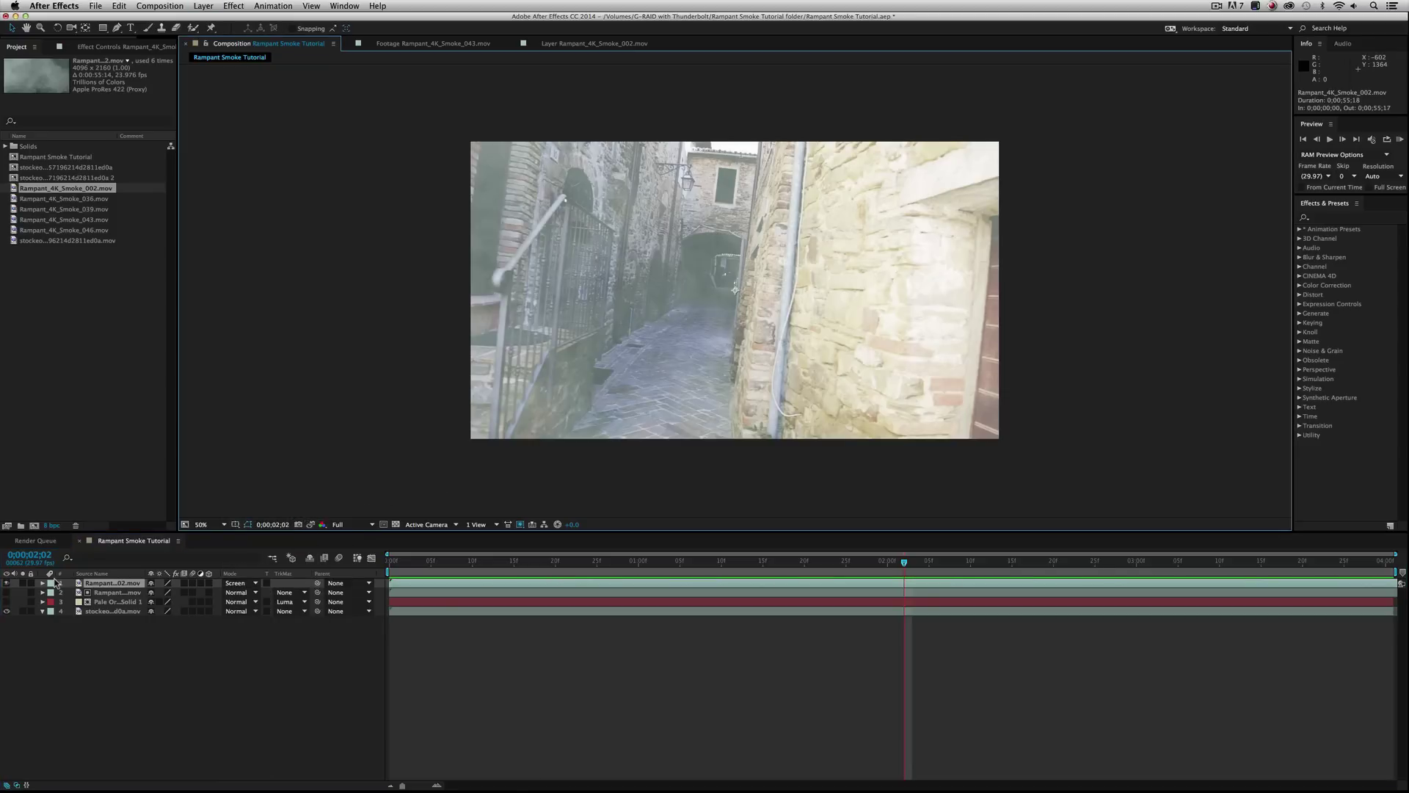
pyautogui.click(7, 602)
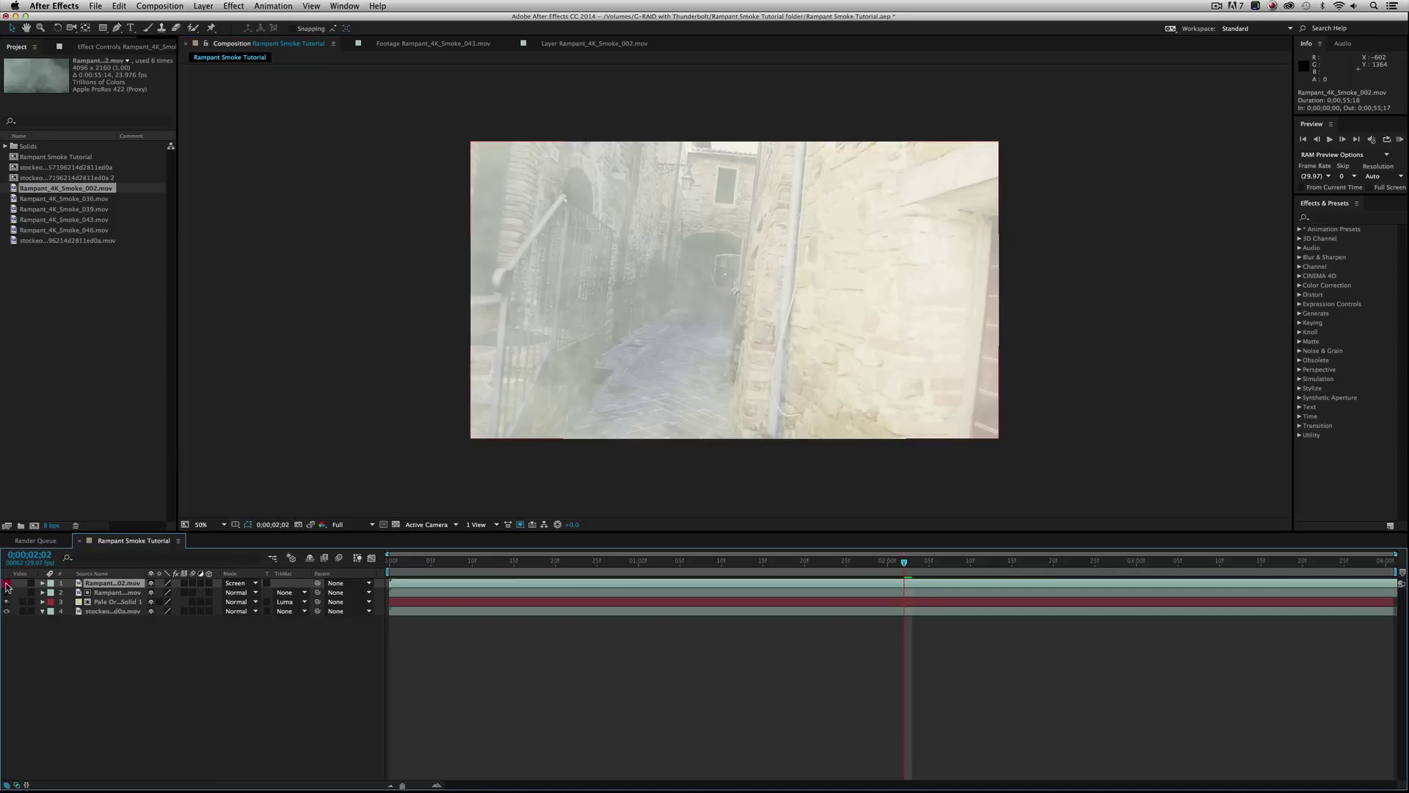
pyautogui.click(7, 583)
pyautogui.click(311, 525)
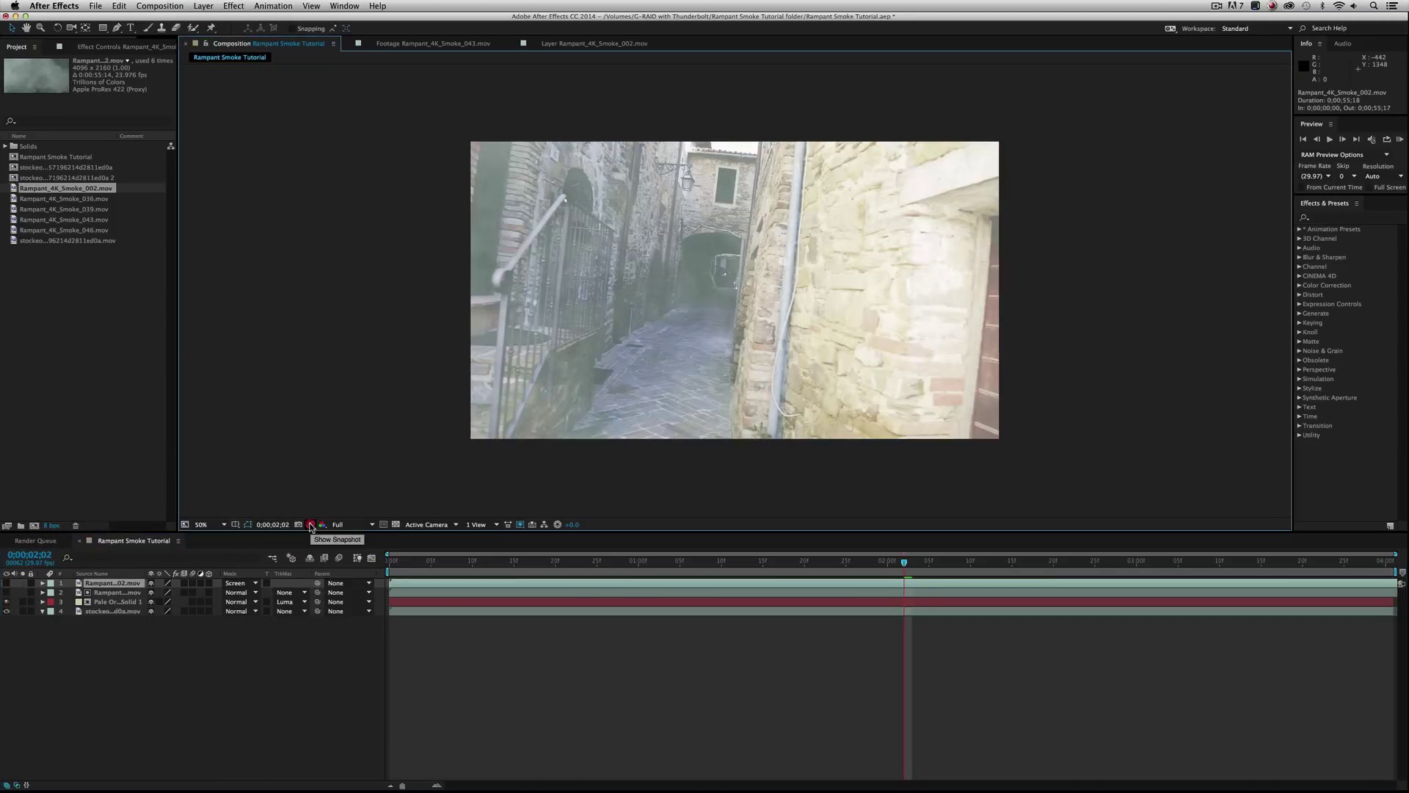
pyautogui.click(311, 525)
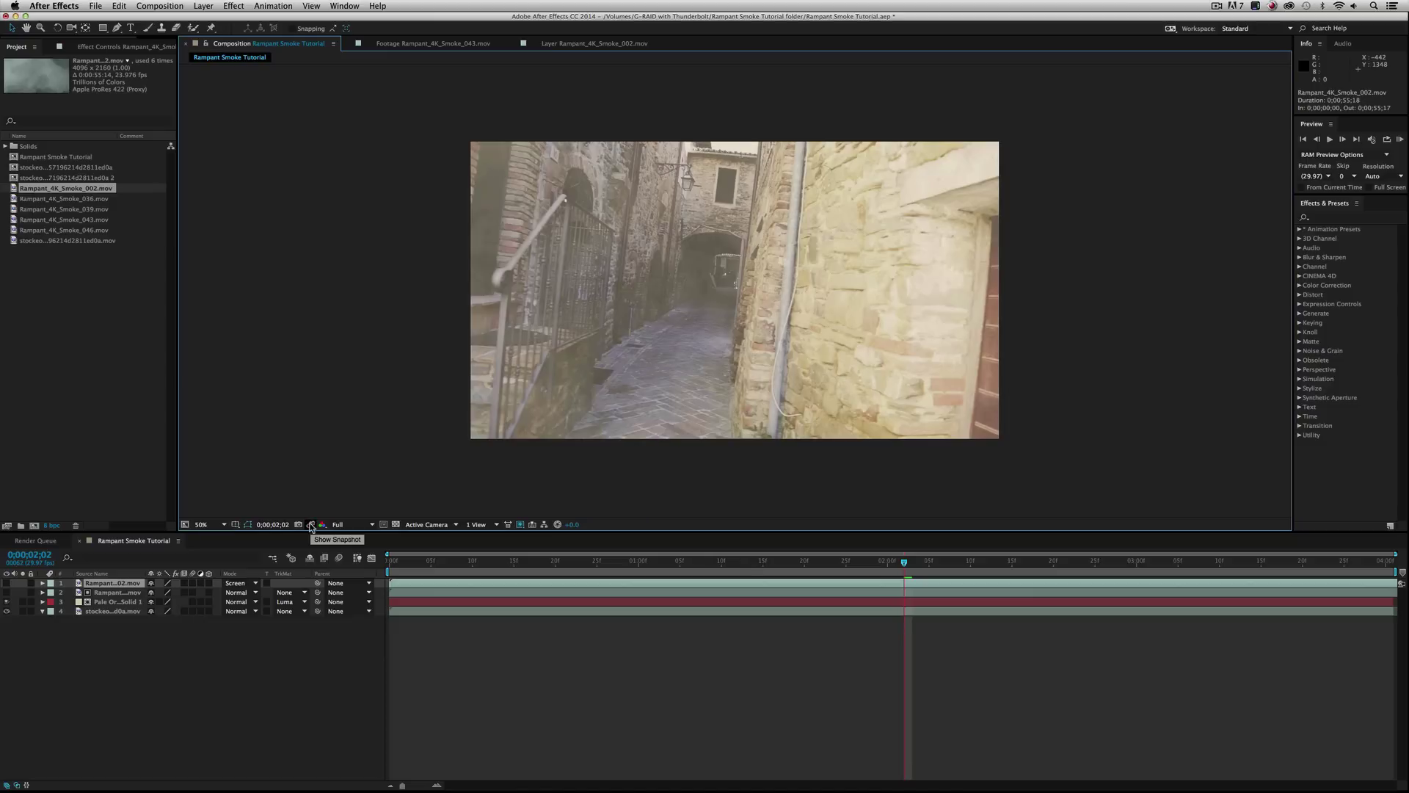
pyautogui.click(310, 526)
pyautogui.click(311, 525)
pyautogui.click(1399, 140)
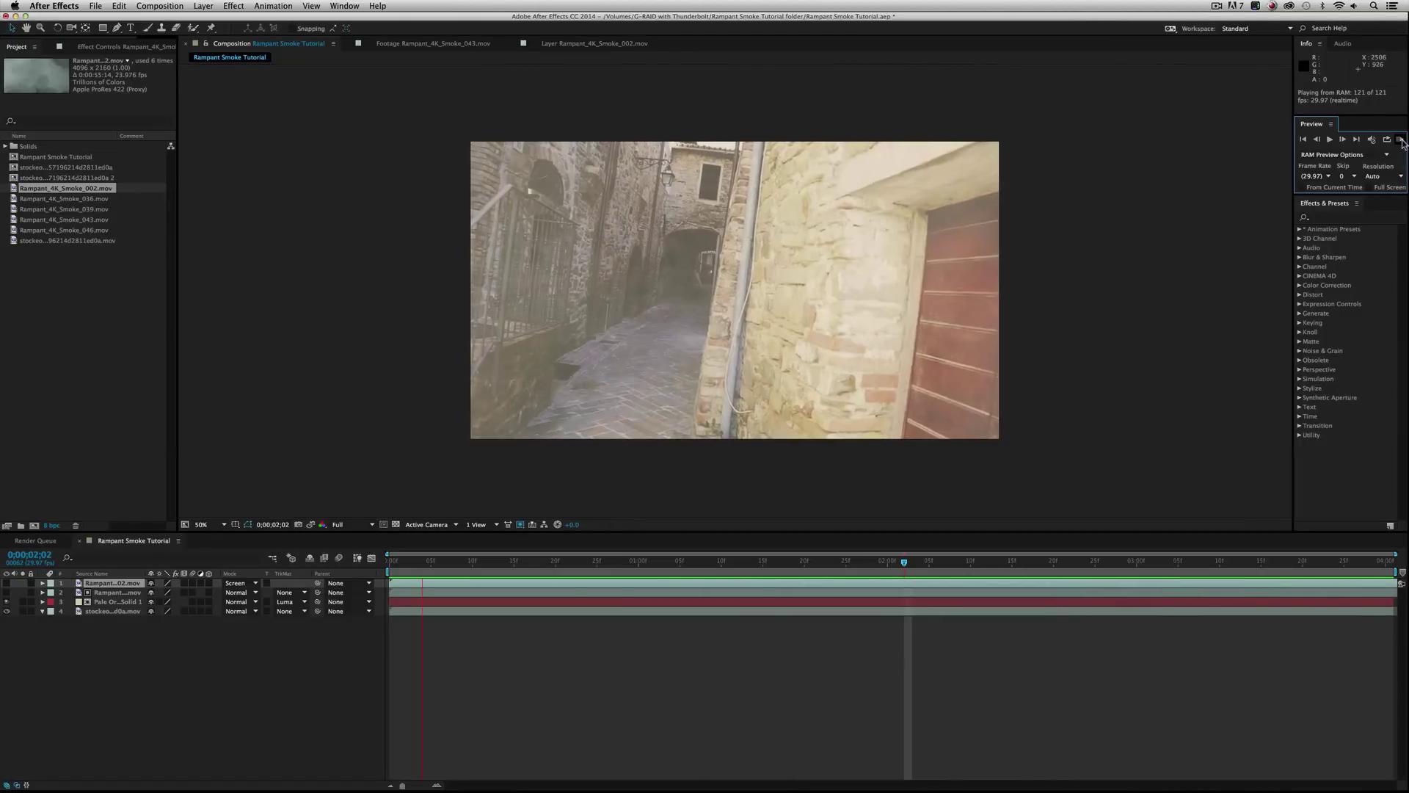
pyautogui.press('space')
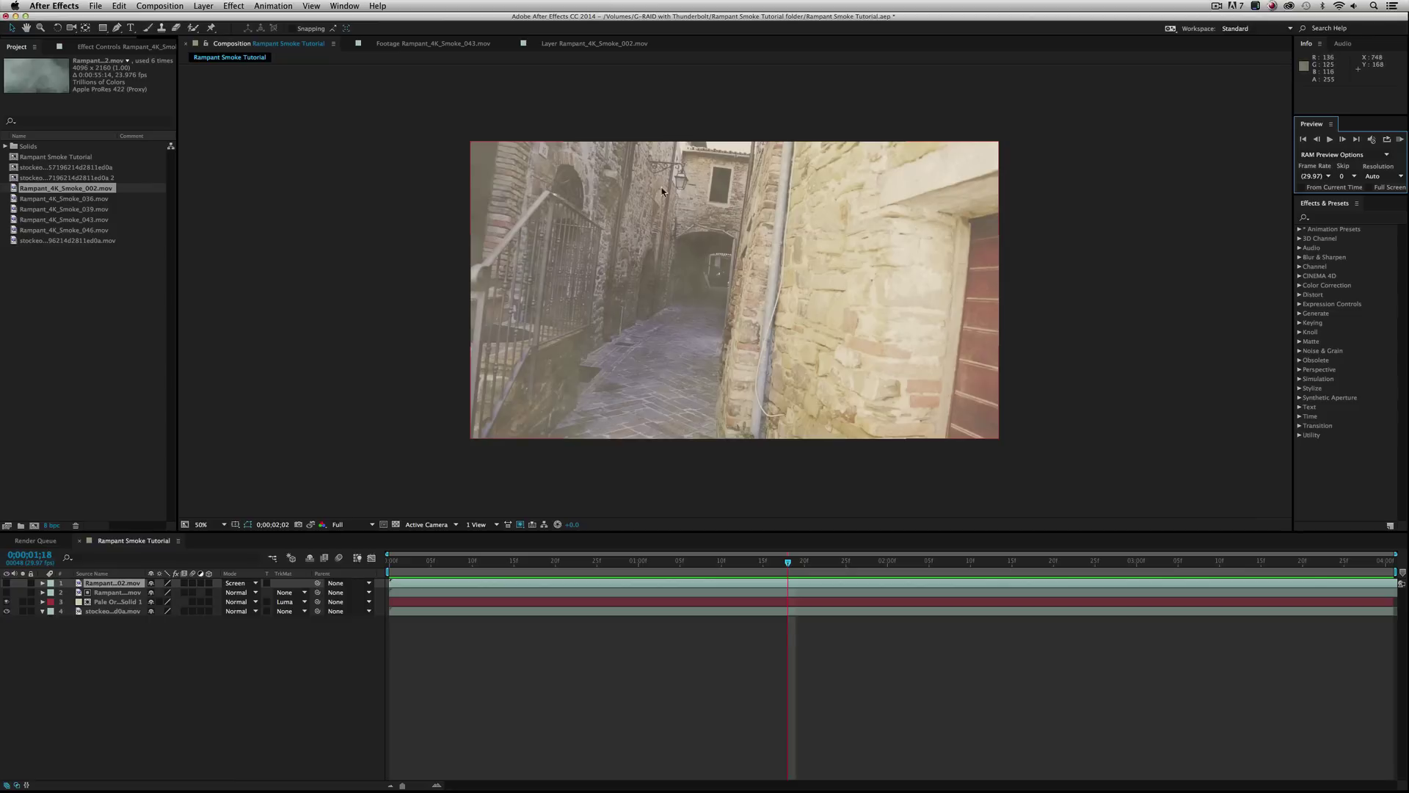
# Apply Blur & Sharpen > Compound Blur to the alley footage layer
pyautogui.click(202, 670)
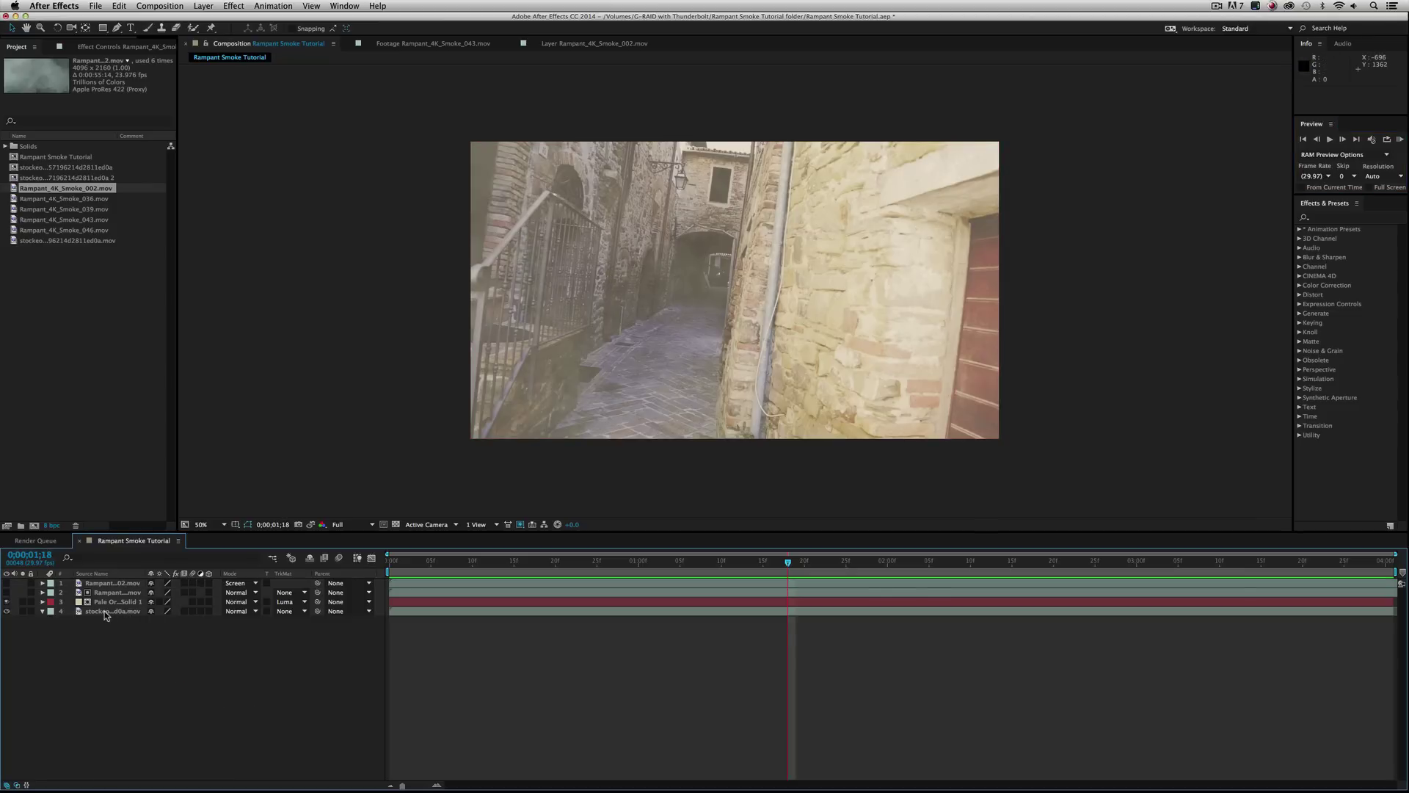
pyautogui.click(104, 611)
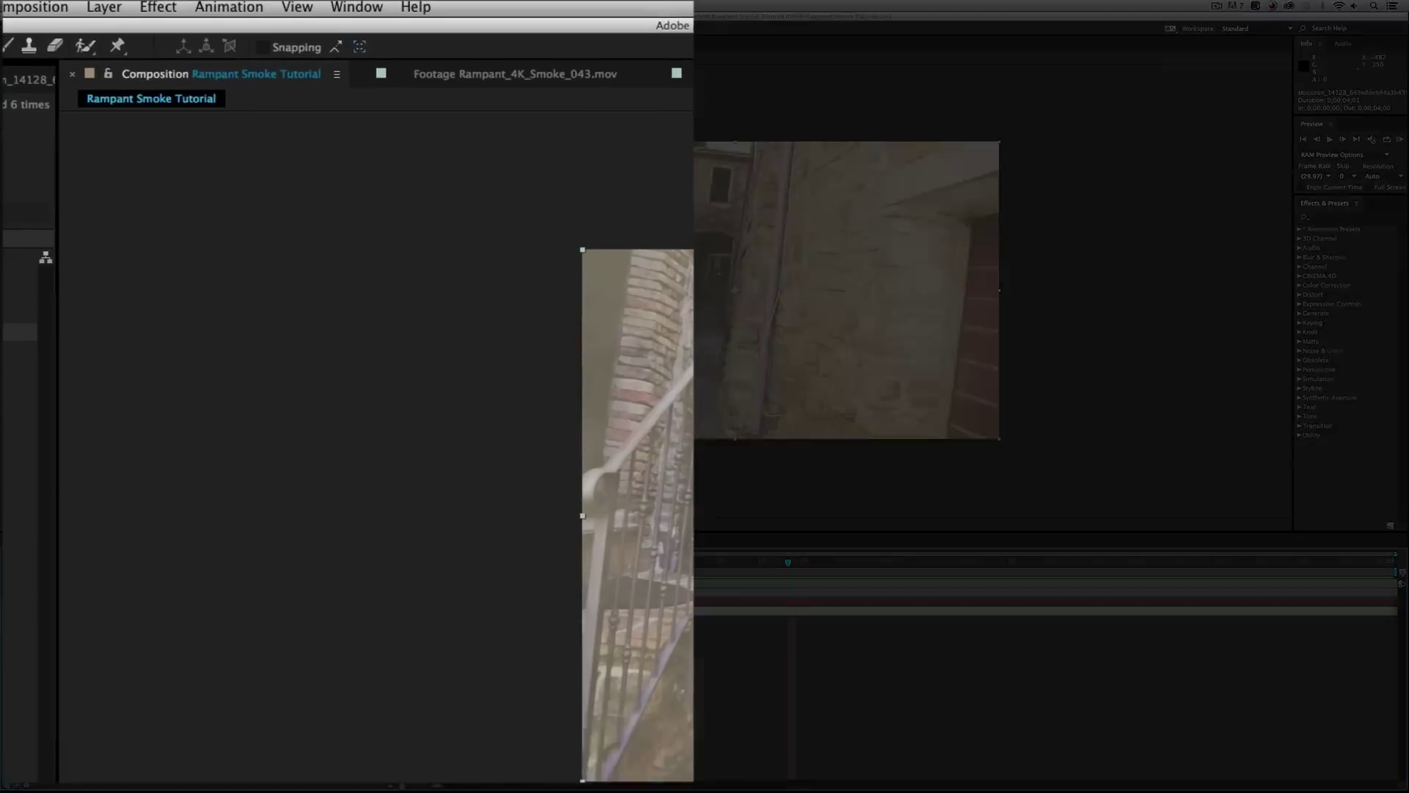
pyautogui.click(233, 6)
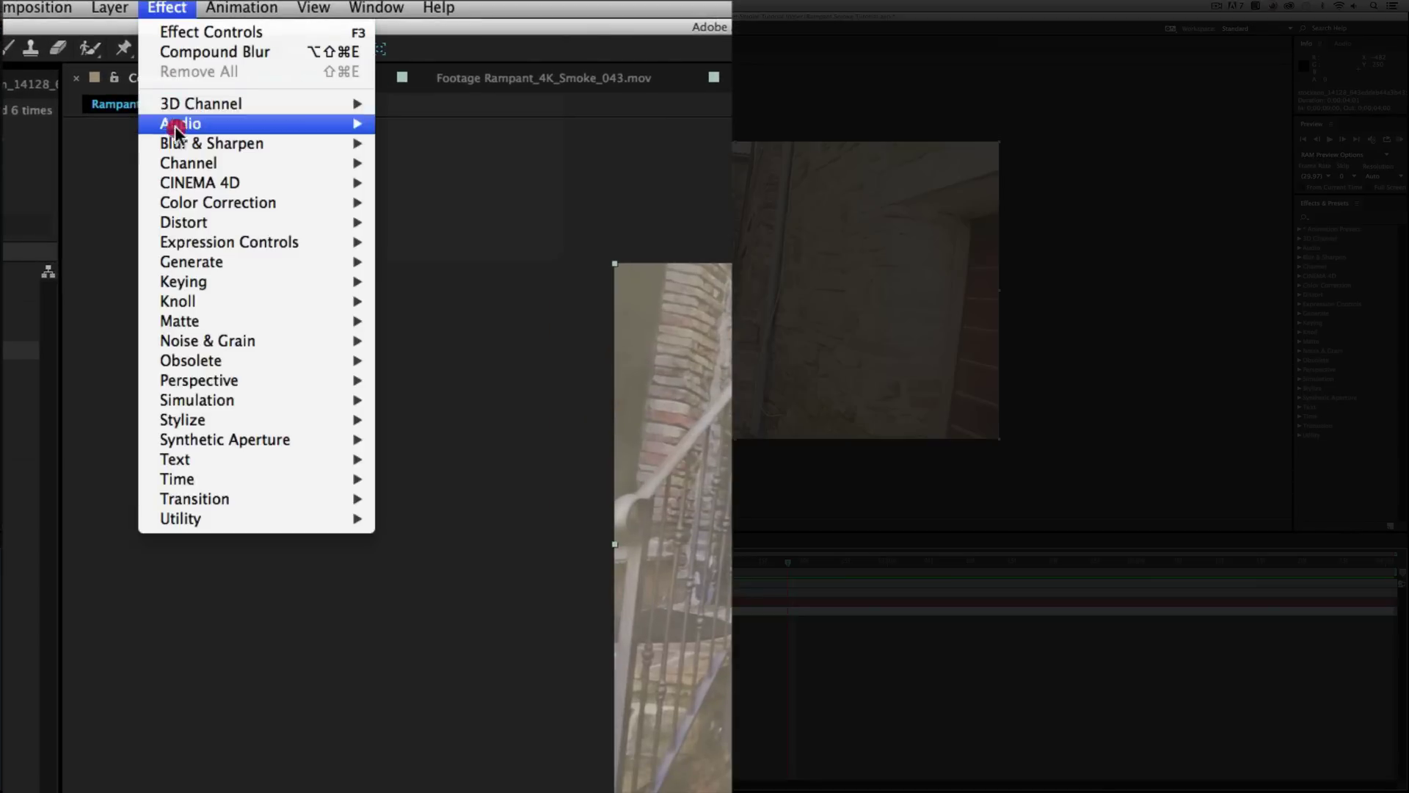
pyautogui.moveTo(167, 142)
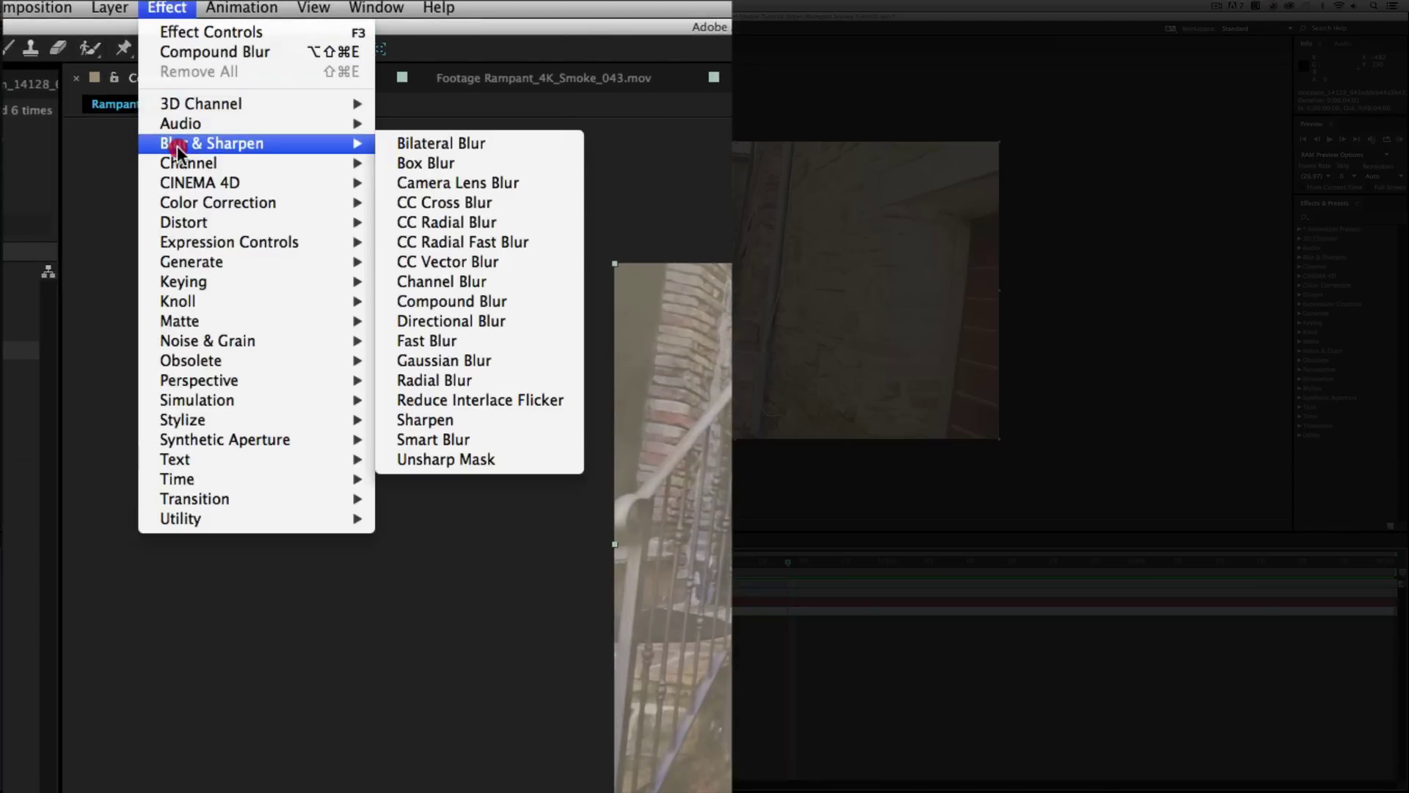
pyautogui.click(557, 301)
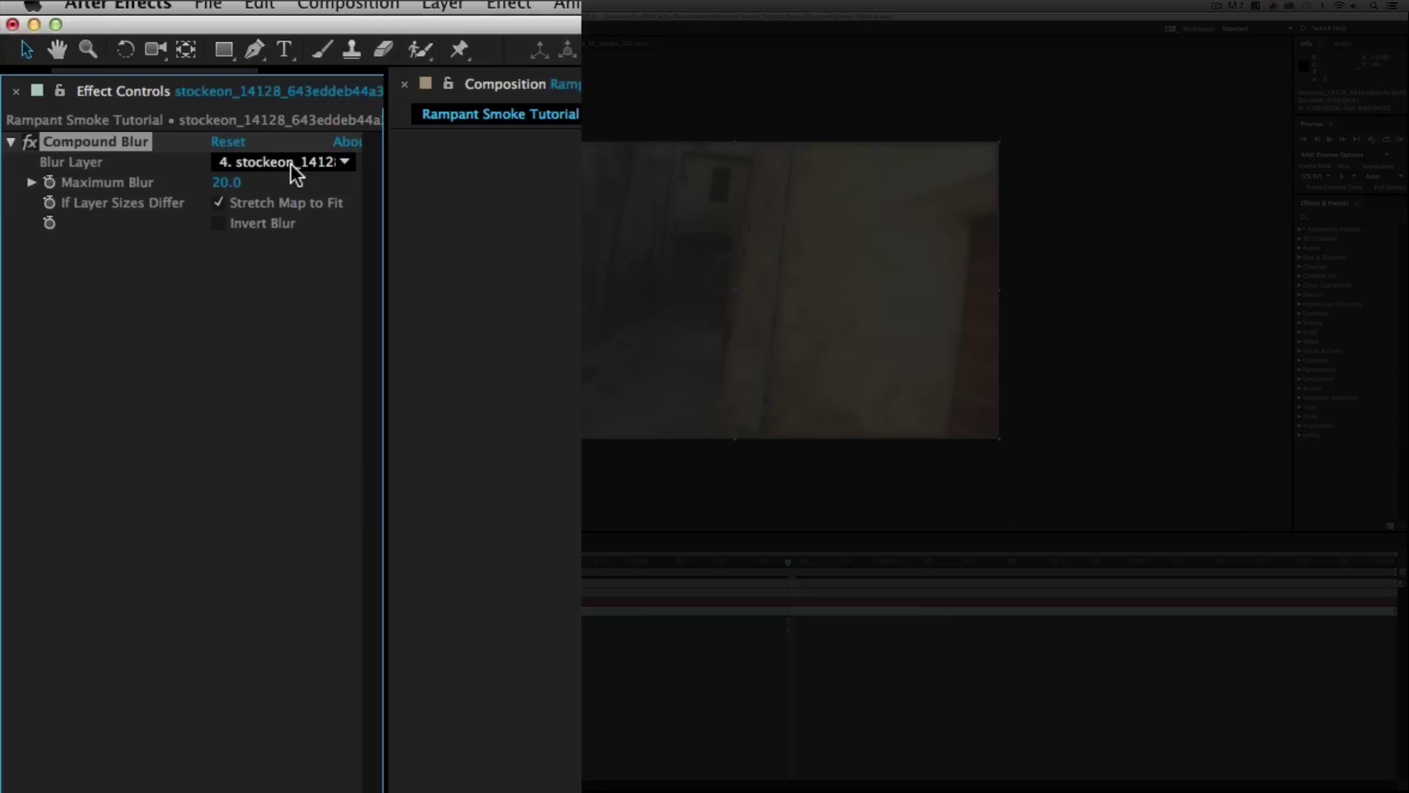
# Set Compound Blur's Blur Layer to Rampant_4K_Smoke_002 and lower Maximum Blur to 0
pyautogui.click(132, 81)
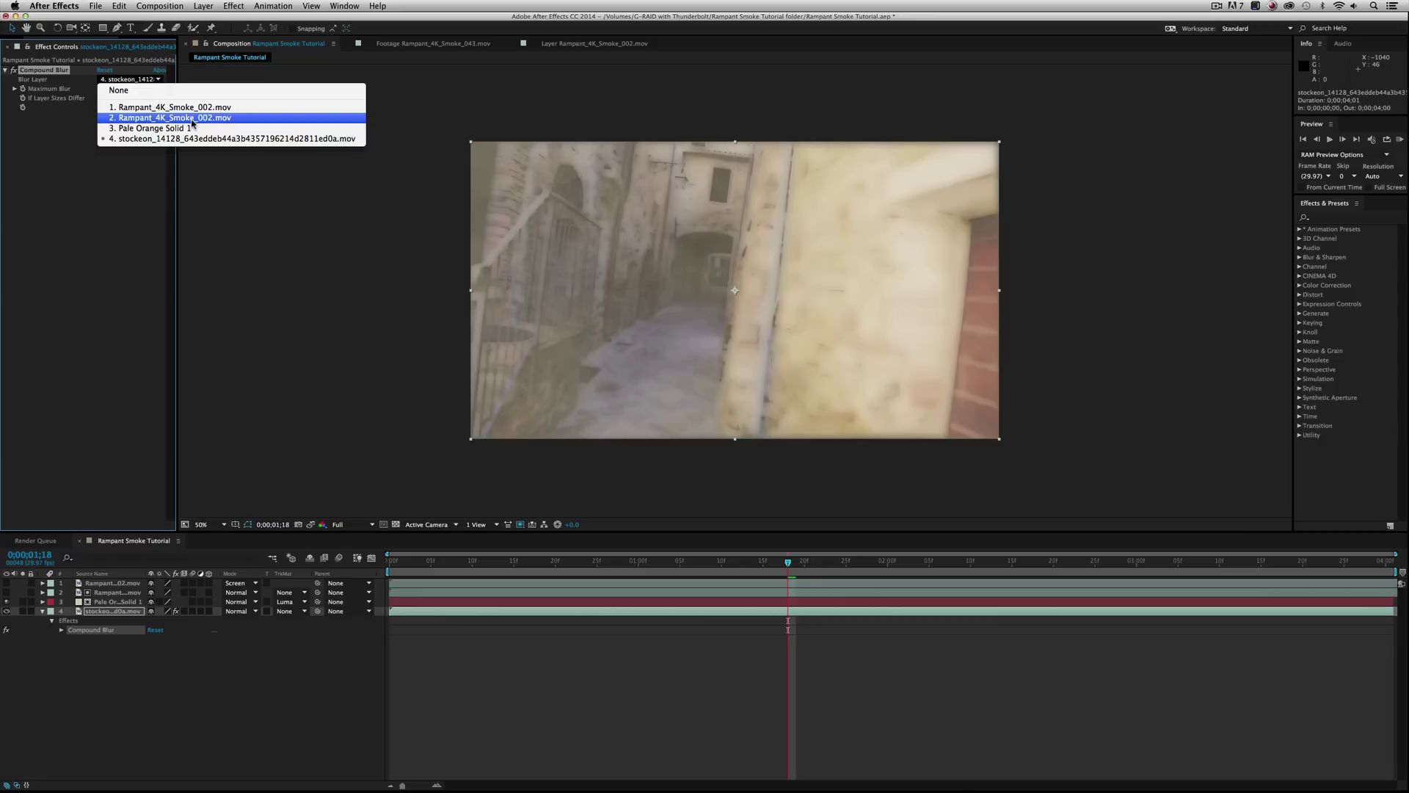
pyautogui.click(292, 173)
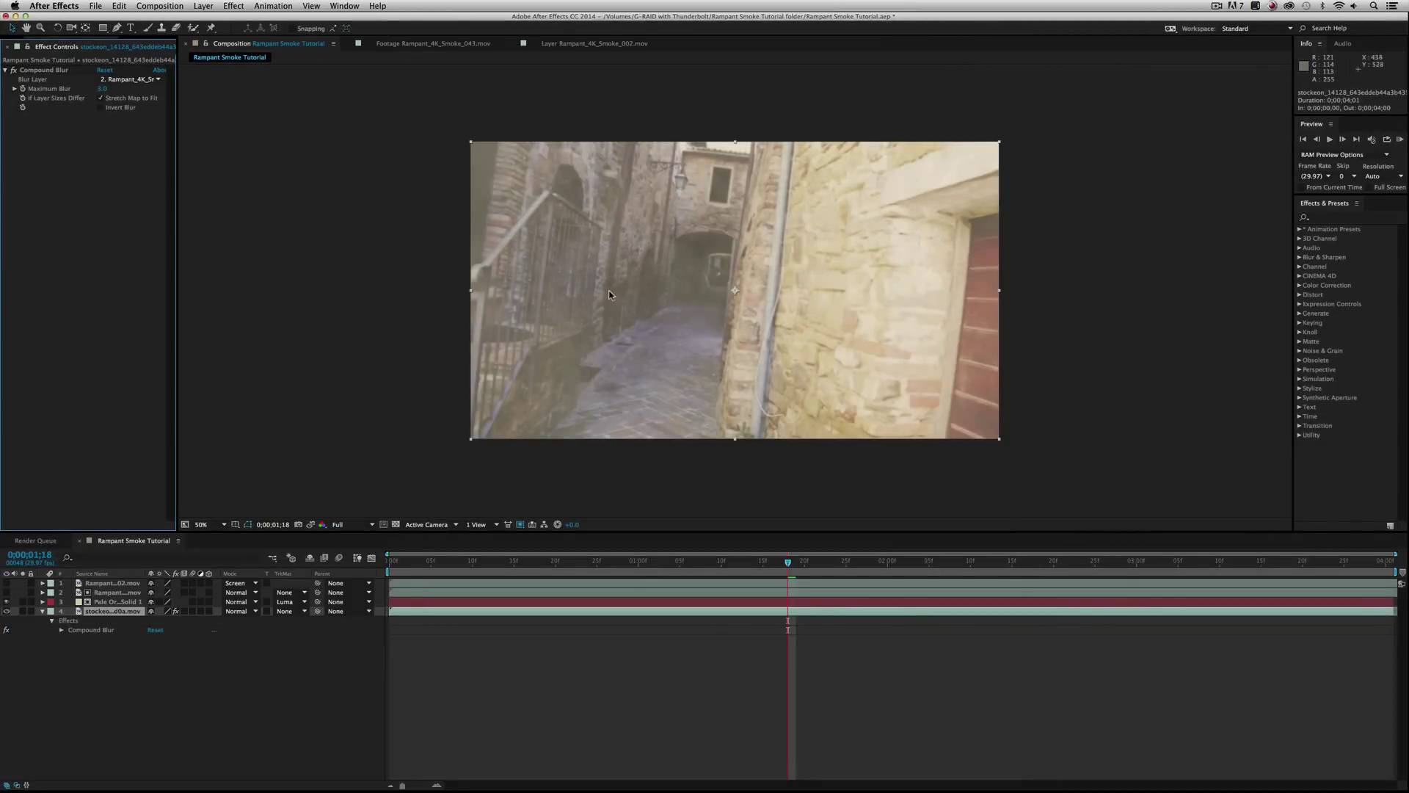
pyautogui.moveTo(102, 96); pyautogui.dragTo(95, 91)
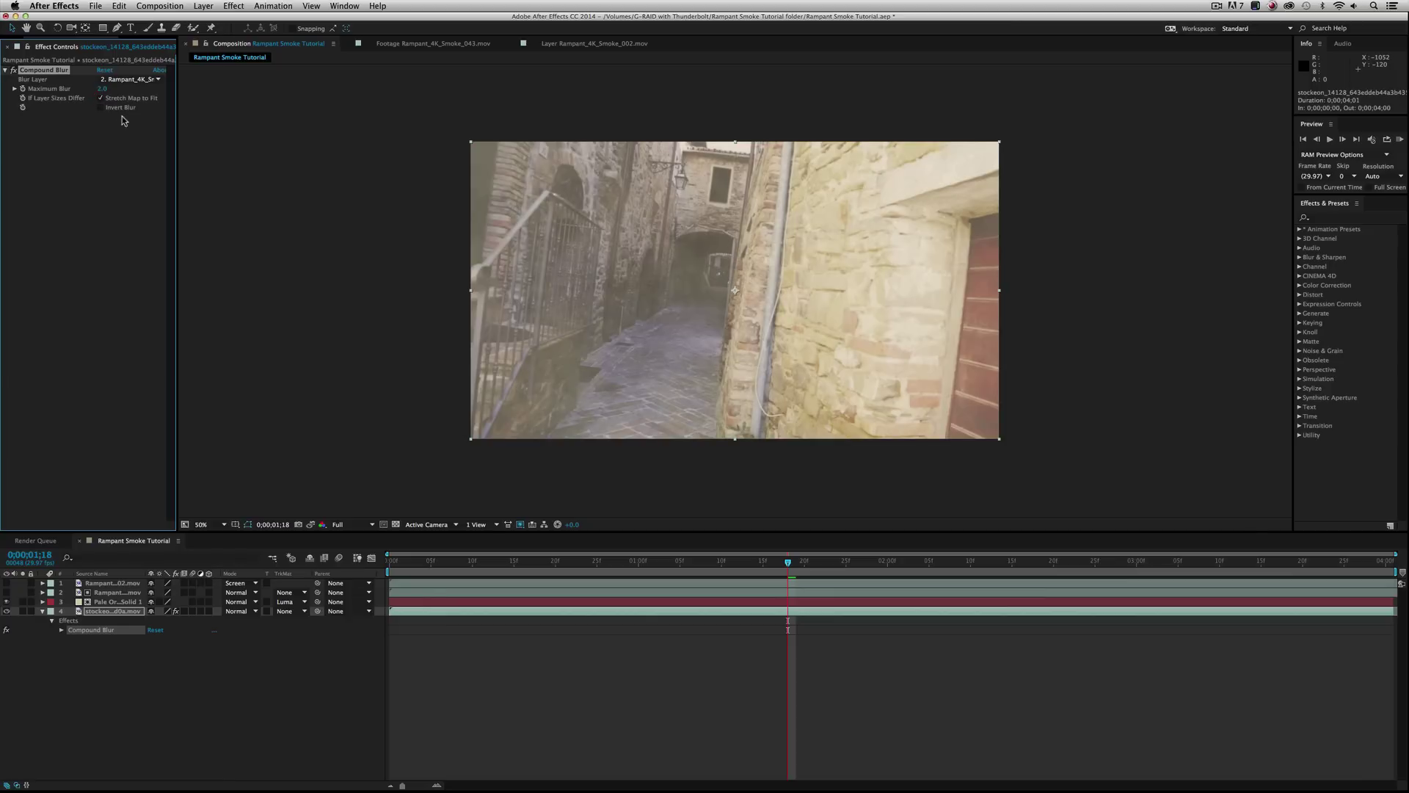
# RAM-preview the smoky alley, then set Compound Blur's Maximum Blur to 2.0
pyautogui.click(1402, 139)
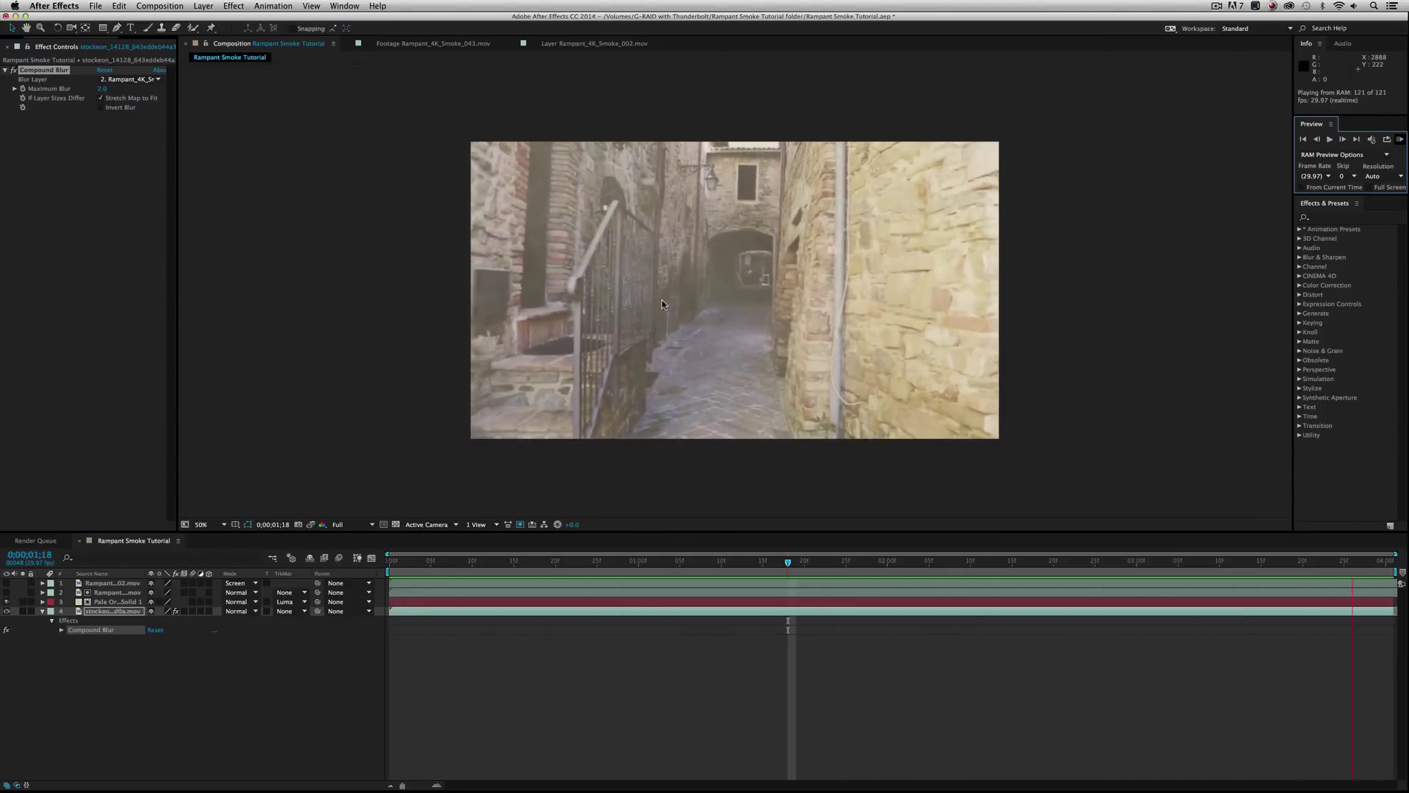
pyautogui.press('space')
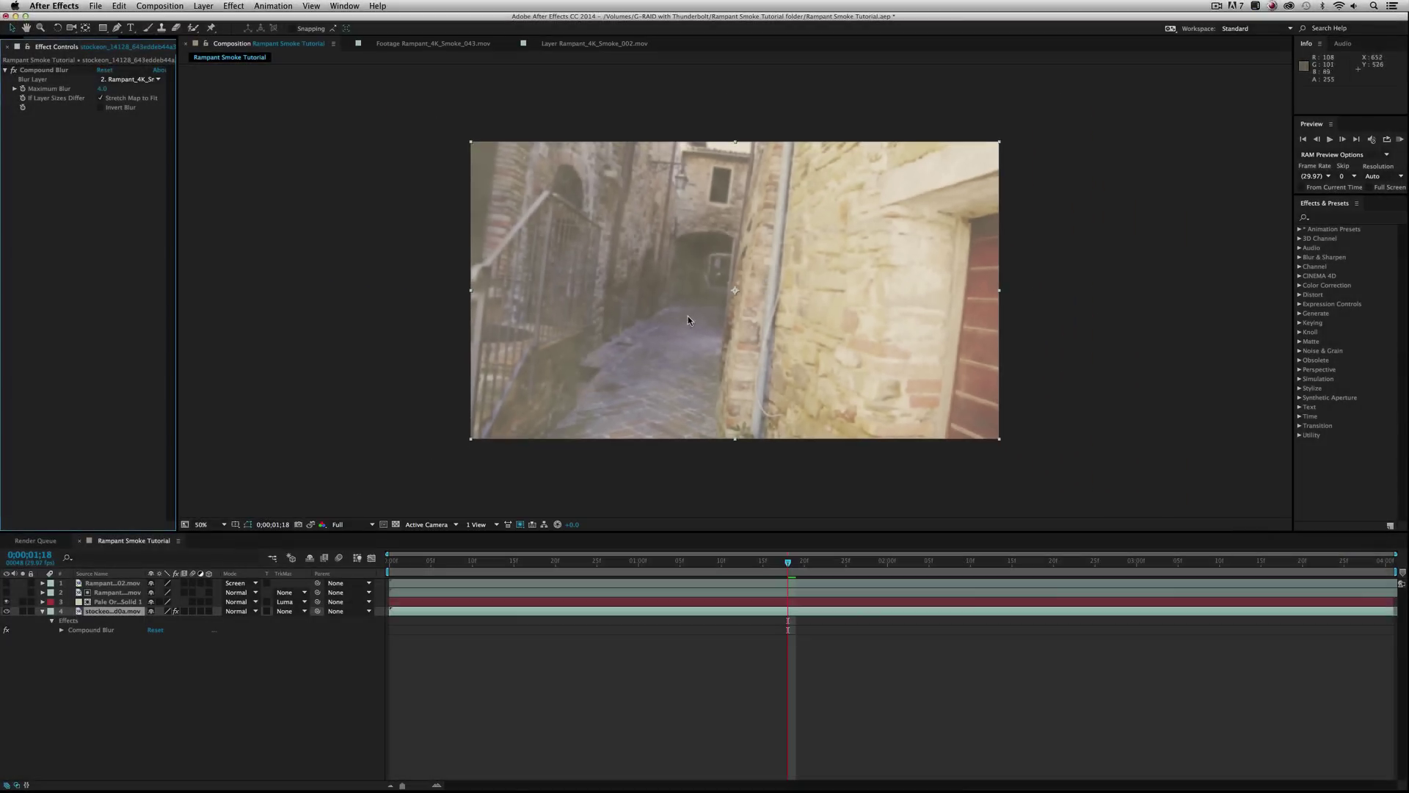
pyautogui.click(107, 91)
pyautogui.write('2')
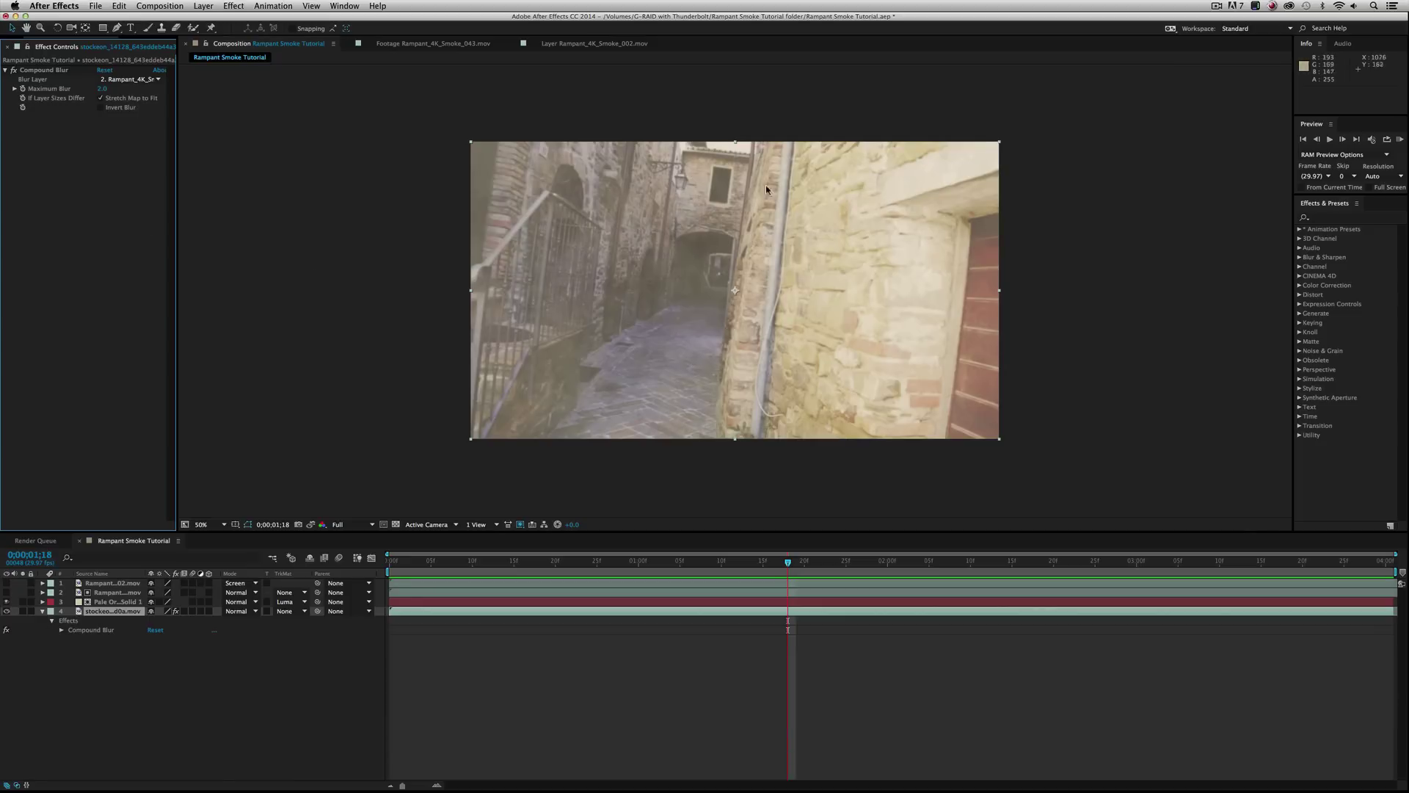
pyautogui.click(129, 705)
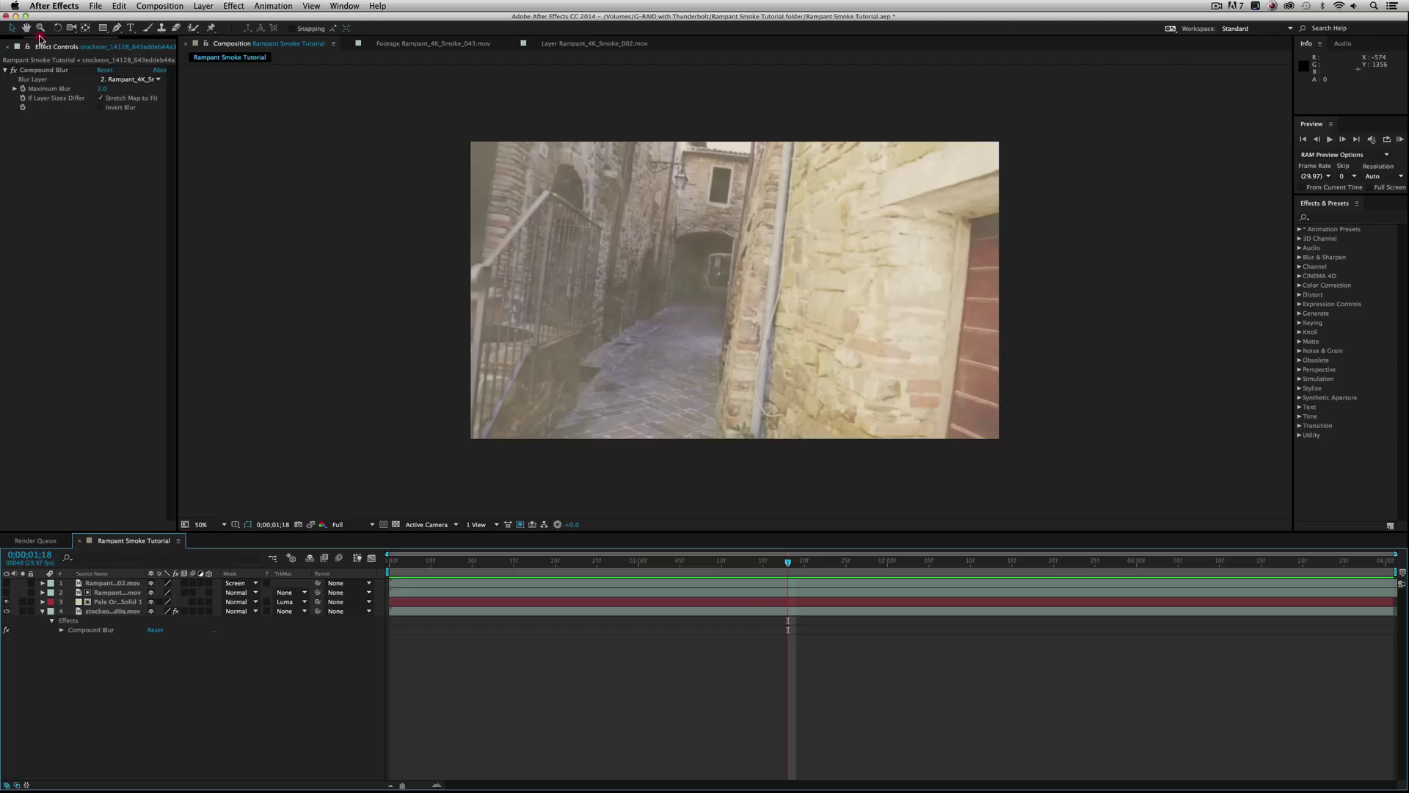
# Open Rampant_4K_Smoke_043.mov from the Project list and scrub through it
pyautogui.click(15, 48)
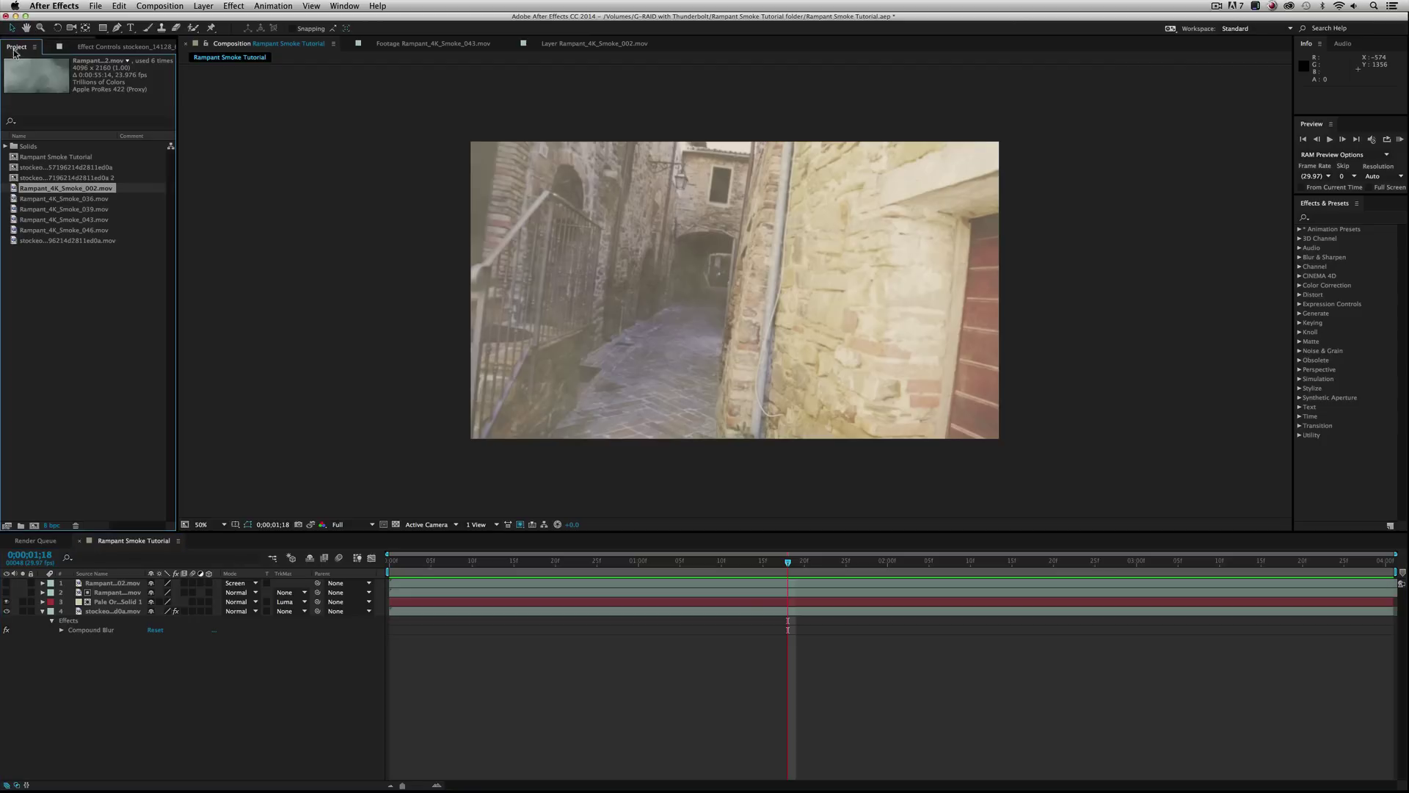
pyautogui.doubleClick(66, 209)
pyautogui.doubleClick(66, 220)
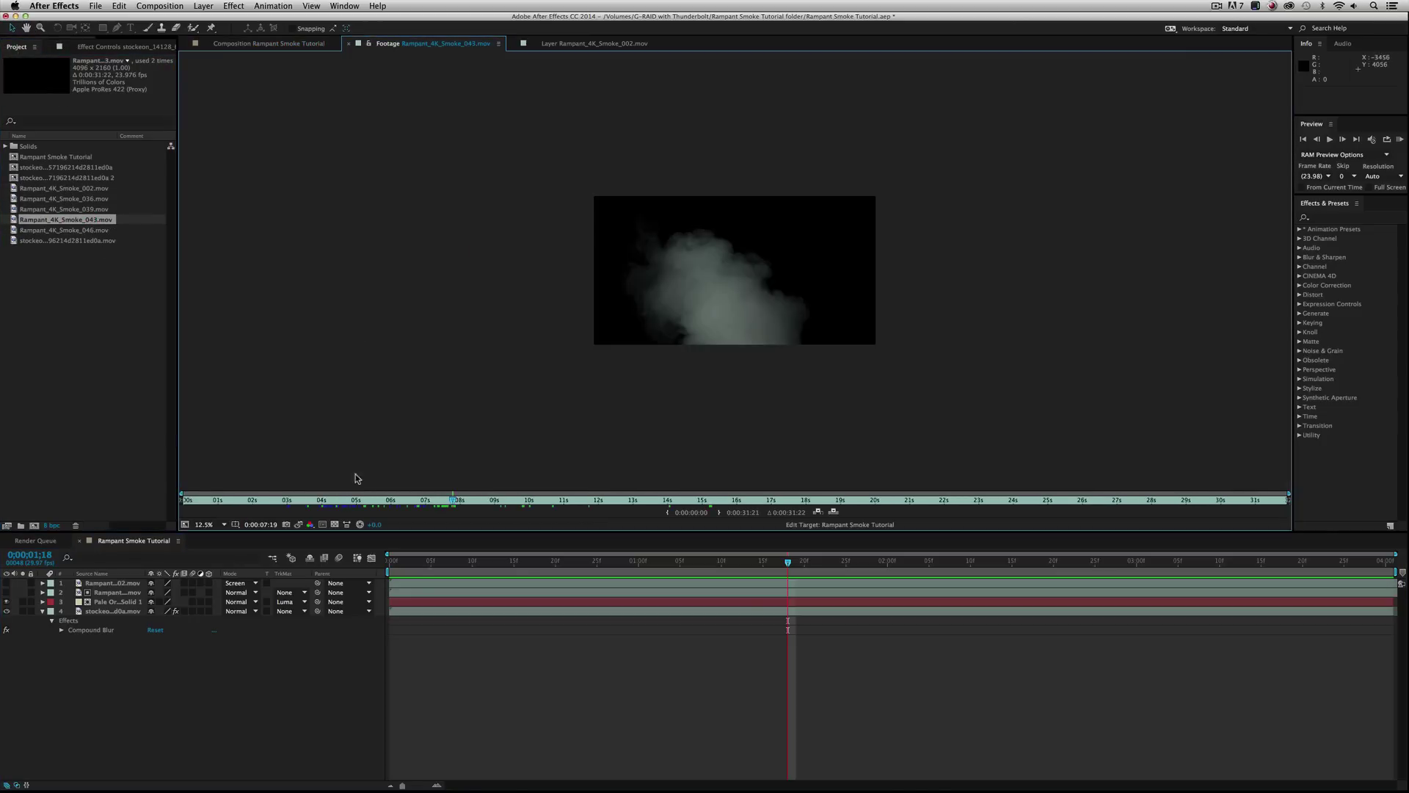
pyautogui.moveTo(389, 506); pyautogui.dragTo(487, 502)
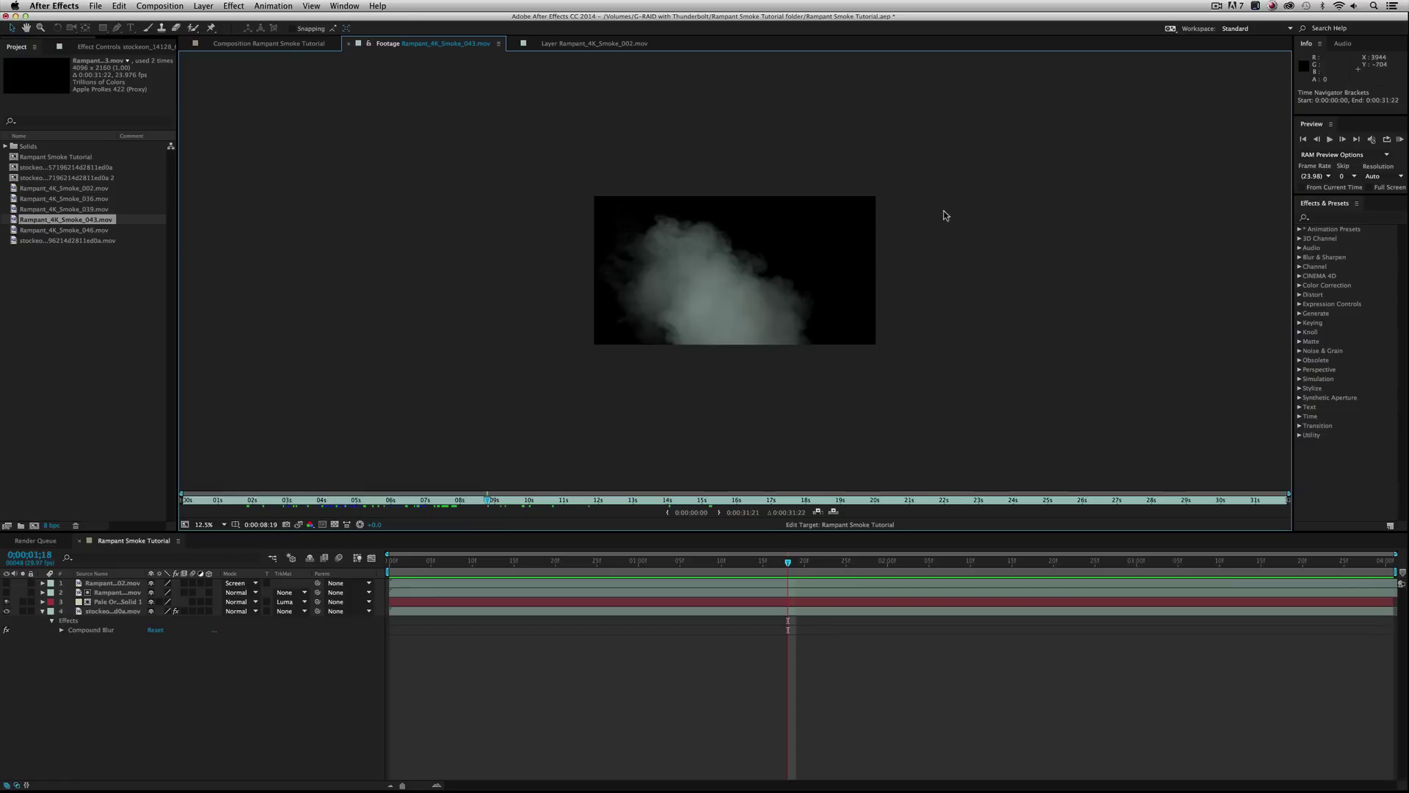
pyautogui.click(1402, 585)
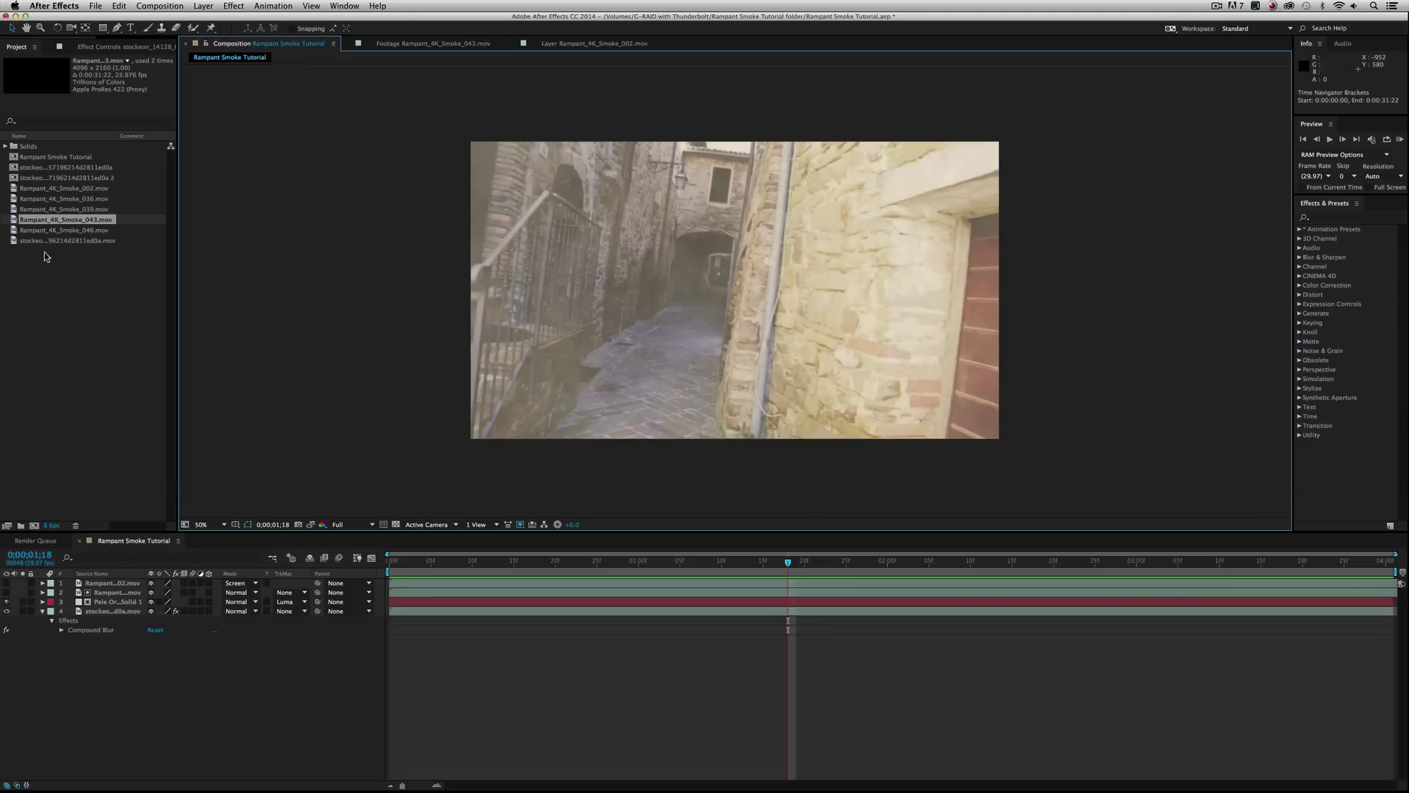
# Add Rampant_4K_Smoke_043 as the hidden top layer and make it Compound Blur's Blur Layer
pyautogui.moveTo(14, 220); pyautogui.dragTo(99, 580)
pyautogui.click(117, 699)
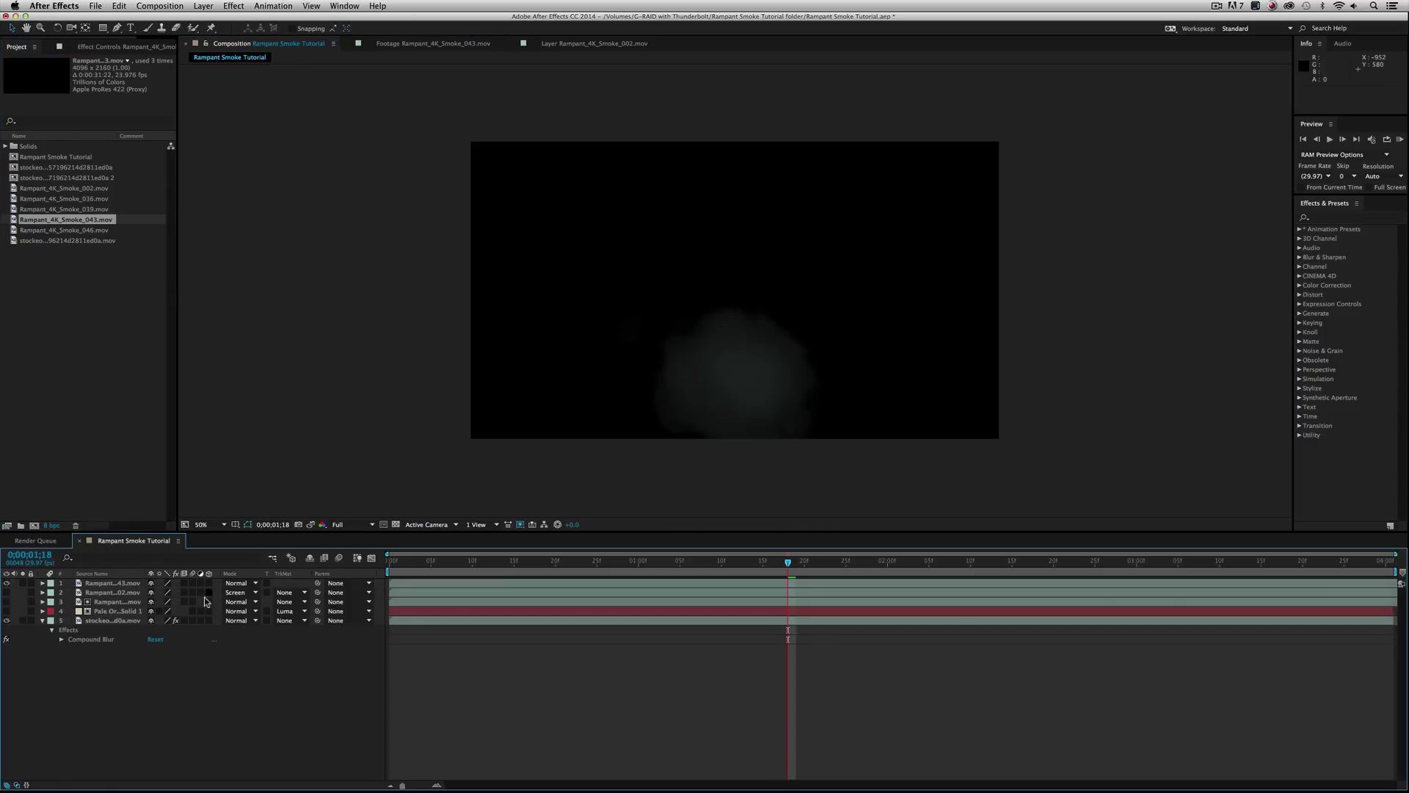
pyautogui.doubleClick(91, 640)
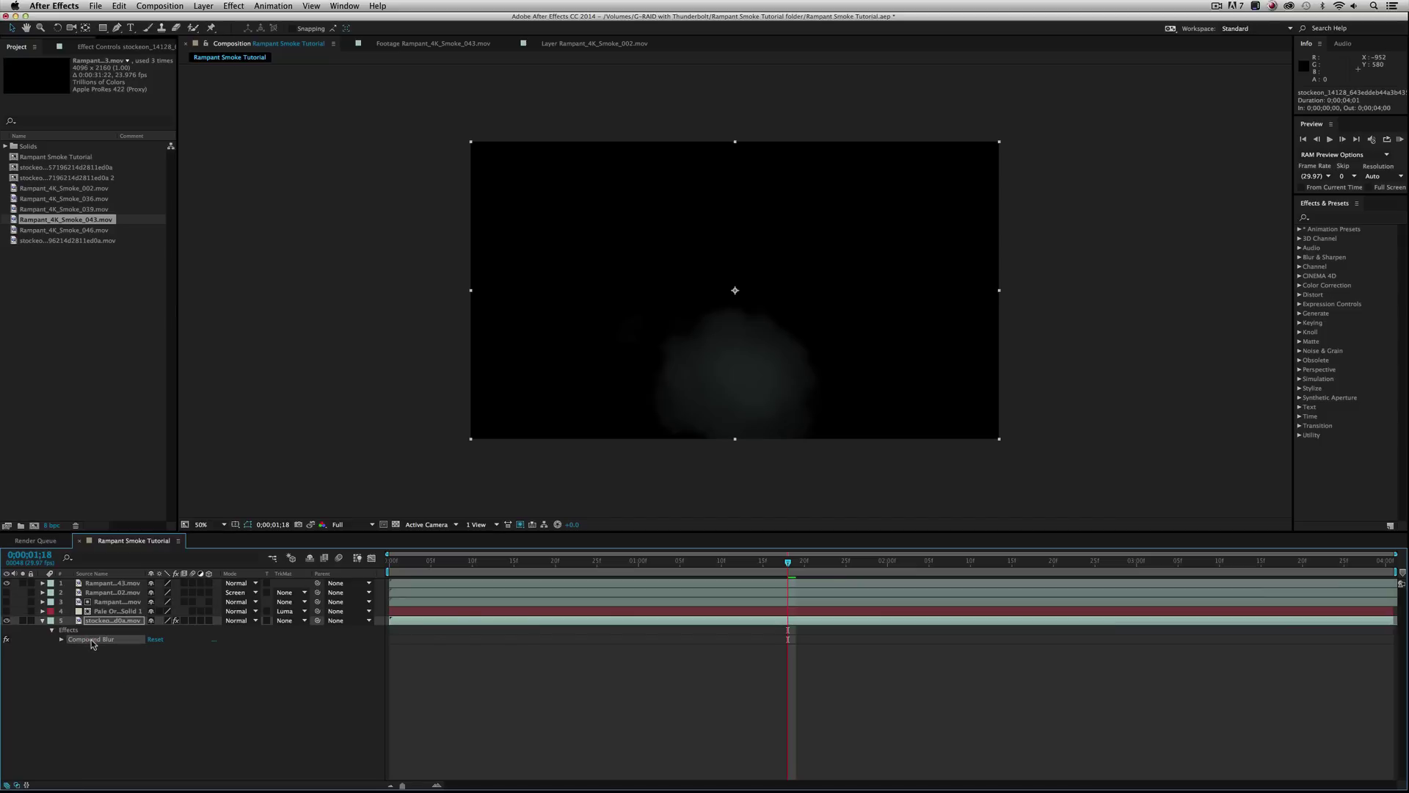
pyautogui.click(127, 80)
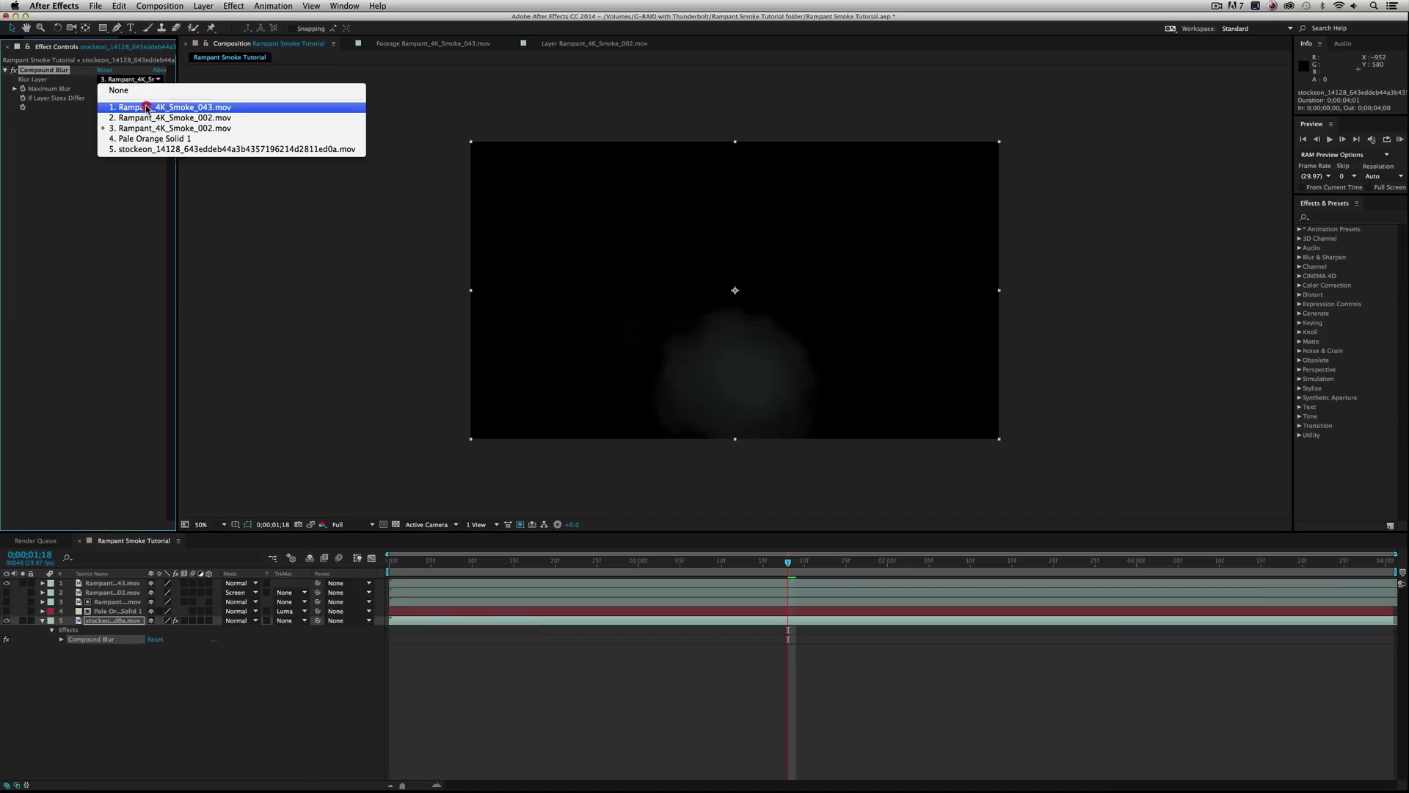
pyautogui.click(147, 107)
pyautogui.click(8, 584)
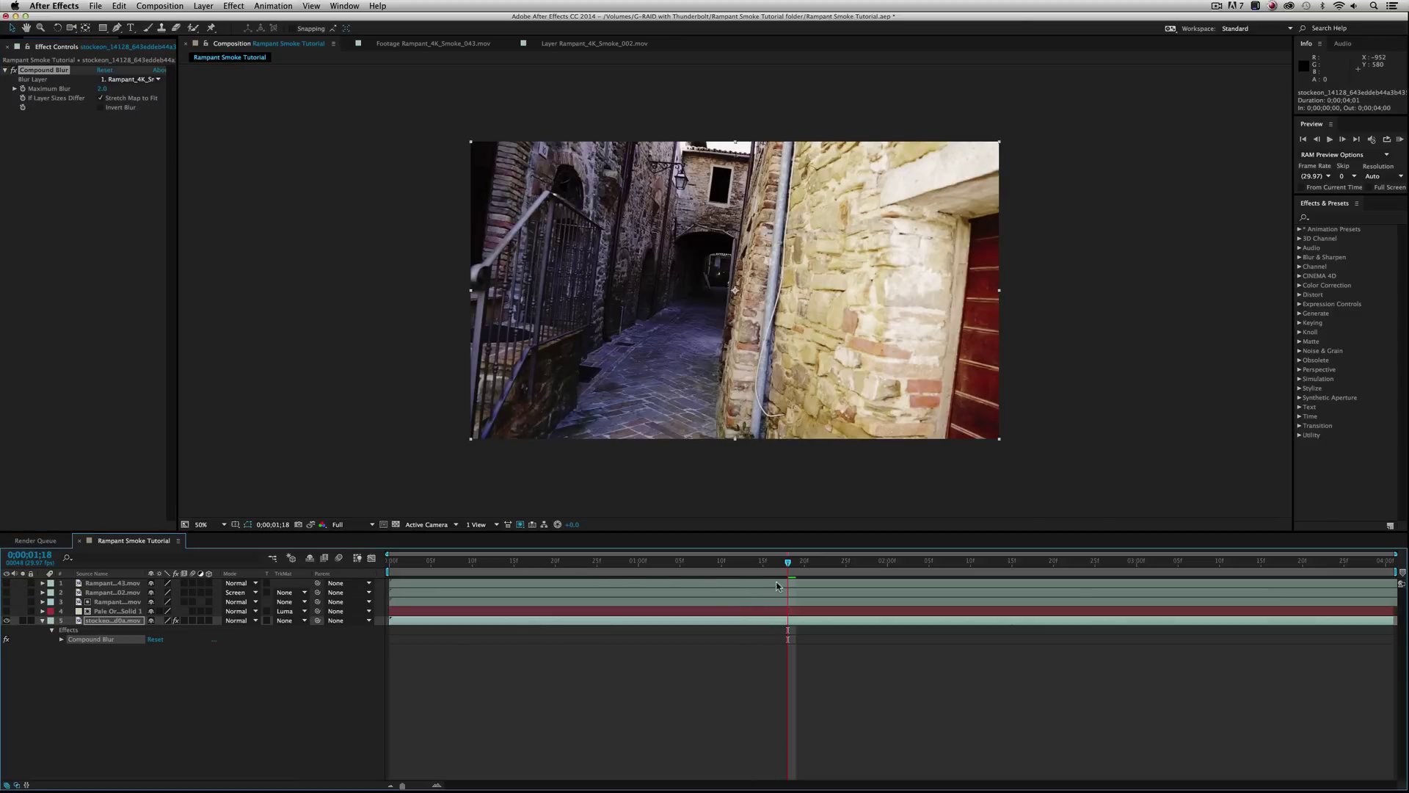
# Slide the Rampant_4K_Smoke_043 layer roughly 4–5 seconds earlier in the timeline
pyautogui.moveTo(778, 585); pyautogui.dragTo(416, 559)
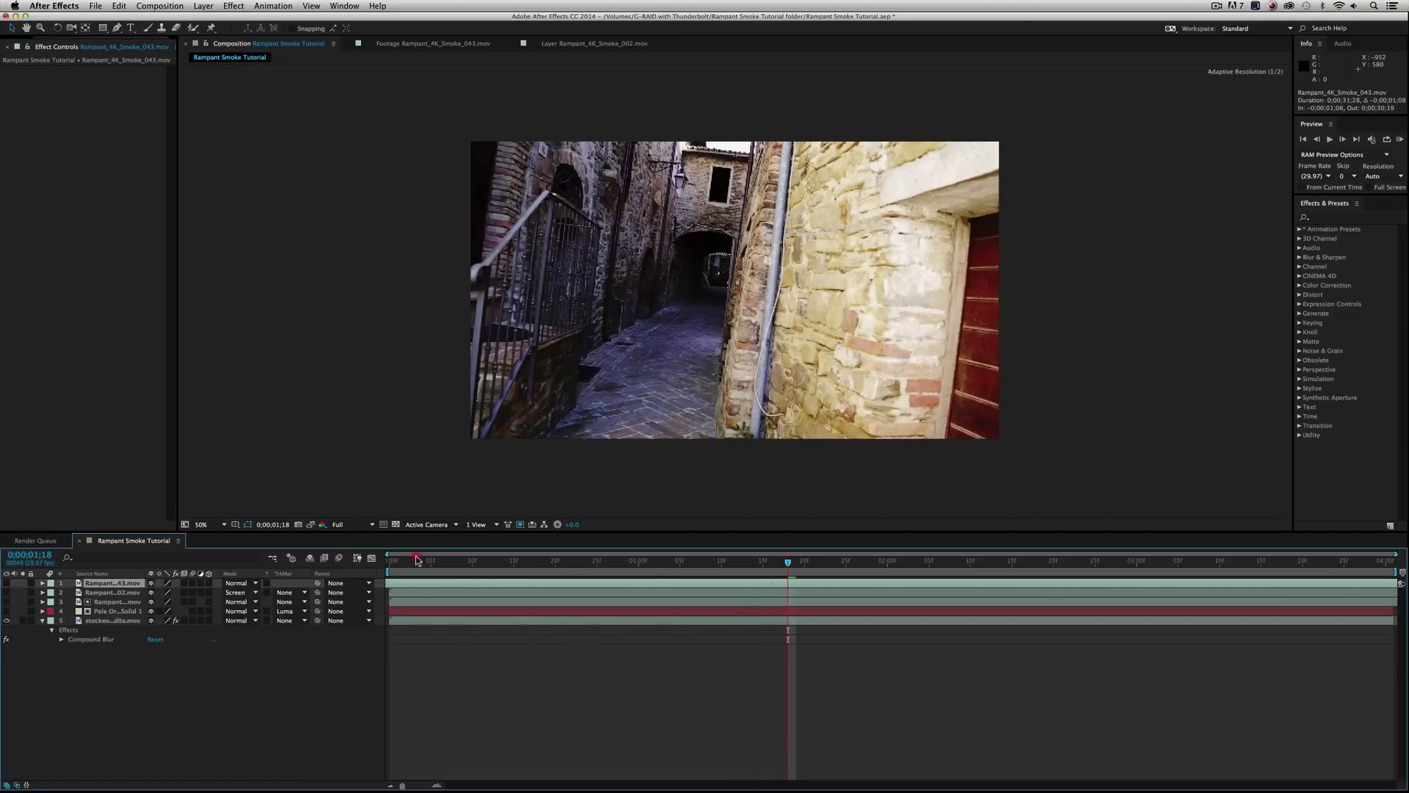
pyautogui.doubleClick(111, 583)
pyautogui.moveTo(907, 589); pyautogui.dragTo(359, 584)
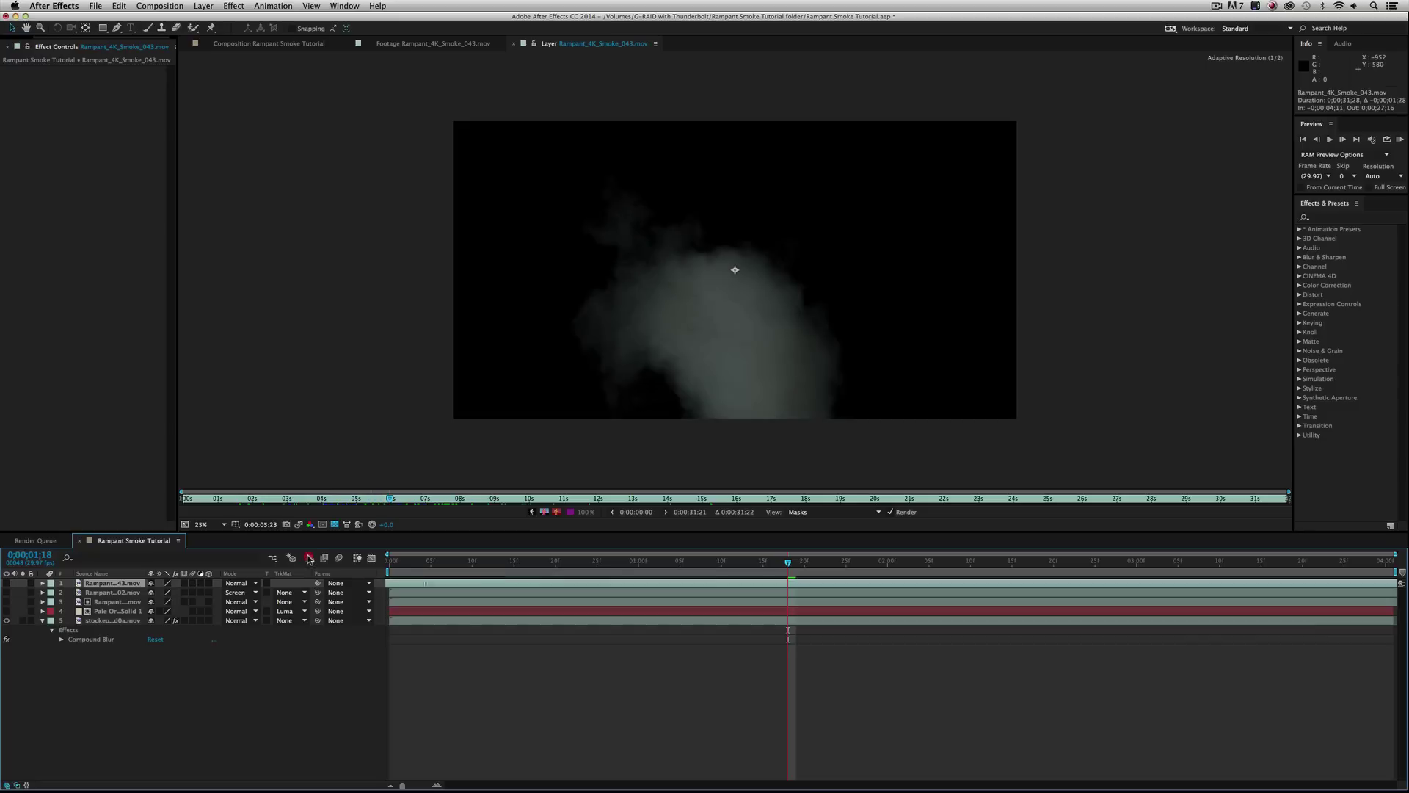
pyautogui.moveTo(790, 583); pyautogui.dragTo(319, 558)
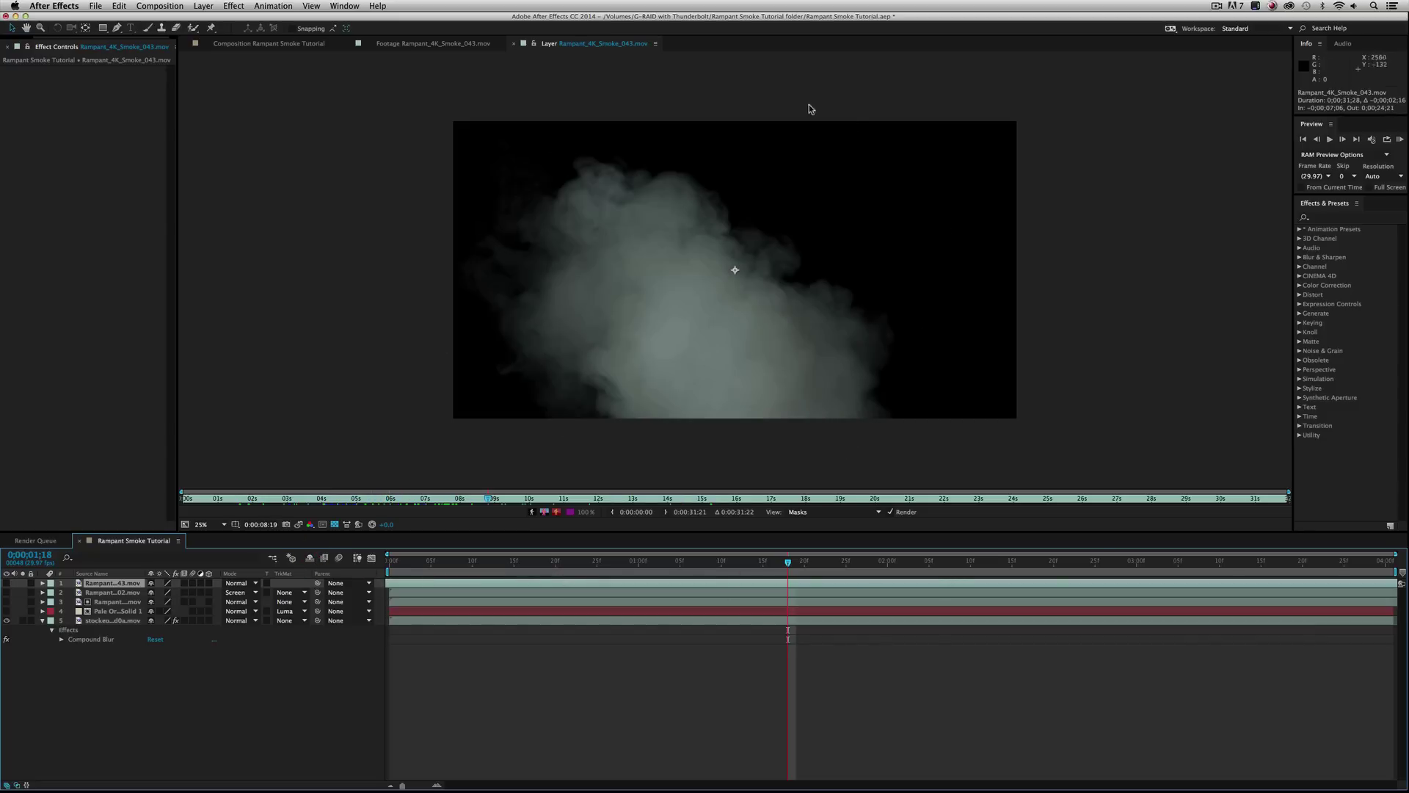
pyautogui.click(1402, 585)
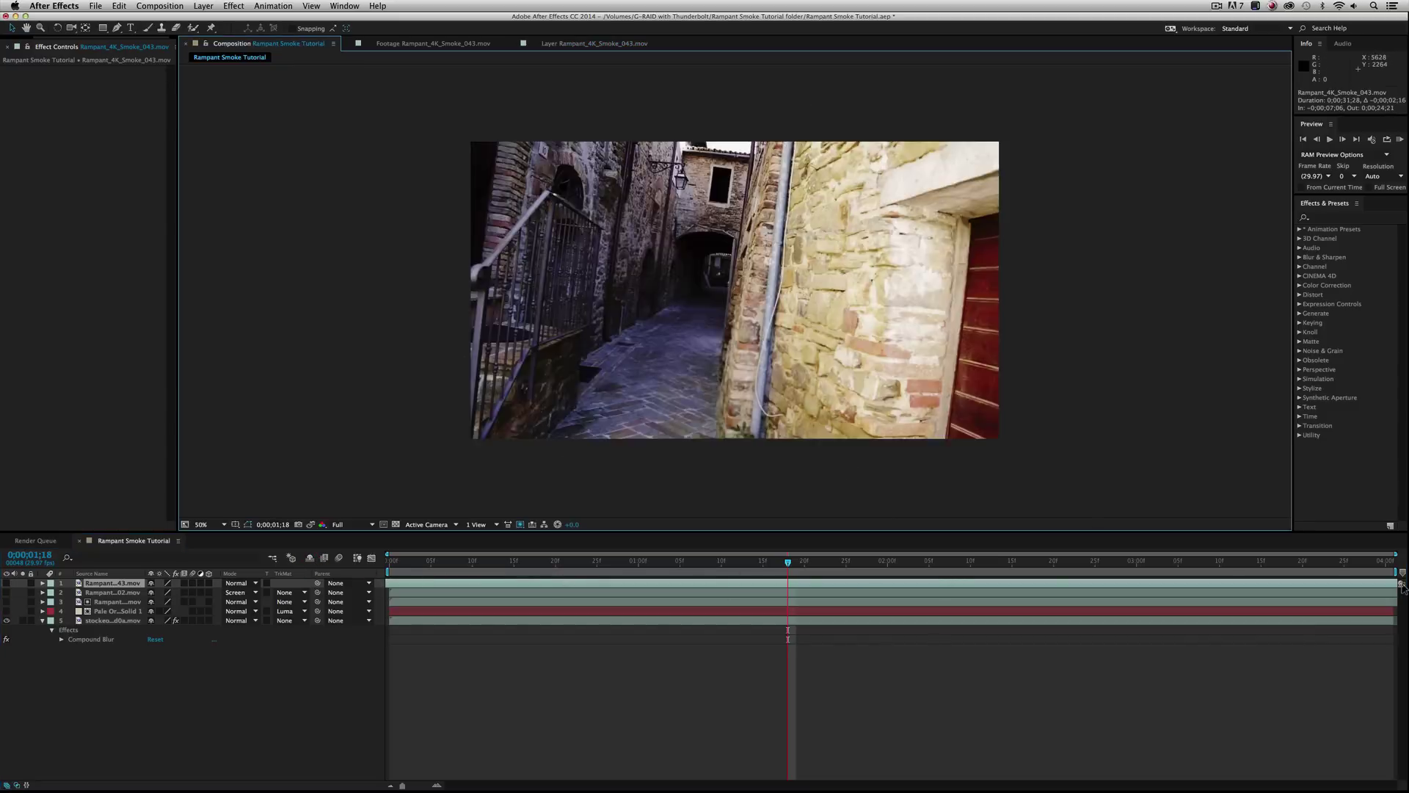
# Select the alley's Compound Blur and check the smoke clip on its own before returning
pyautogui.click(174, 728)
pyautogui.click(101, 640)
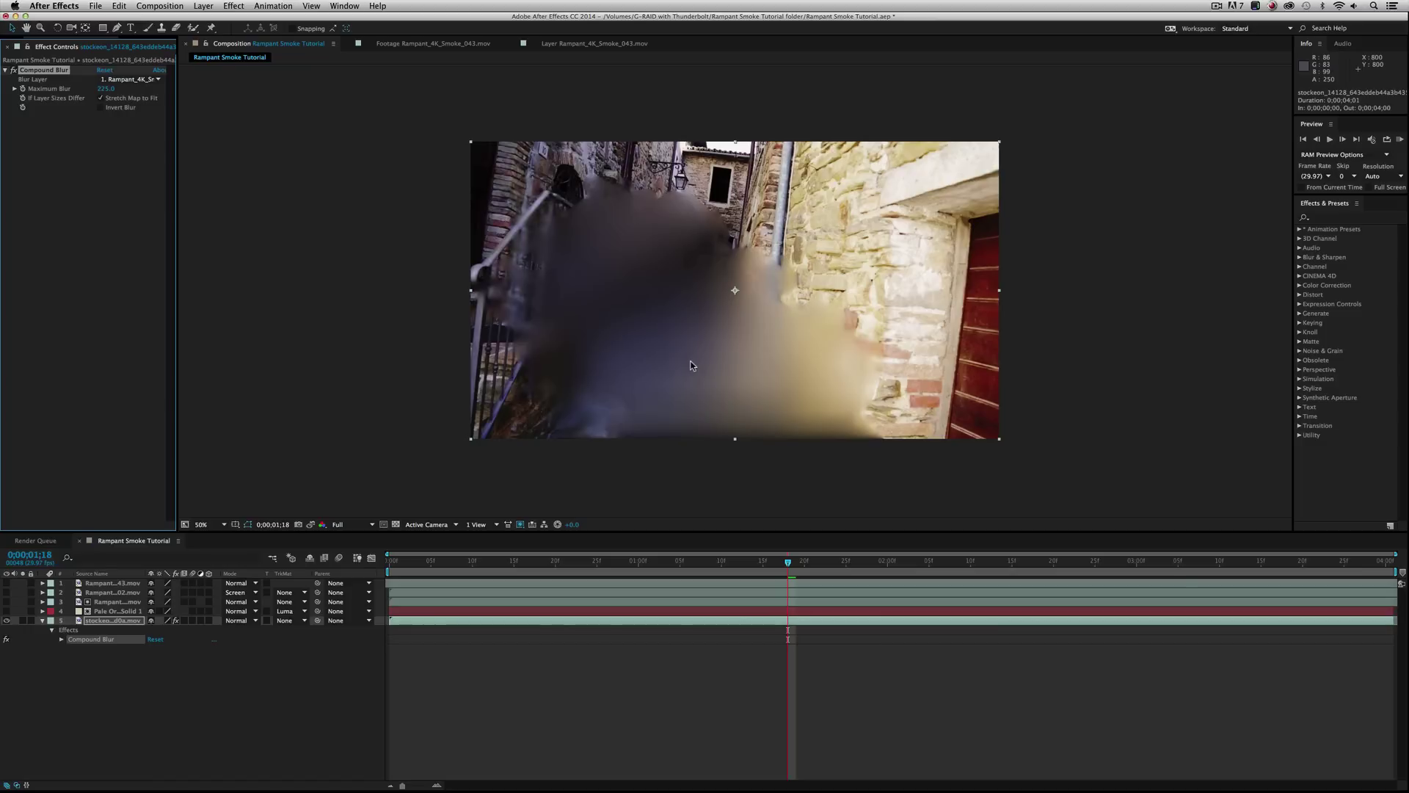
pyautogui.doubleClick(99, 582)
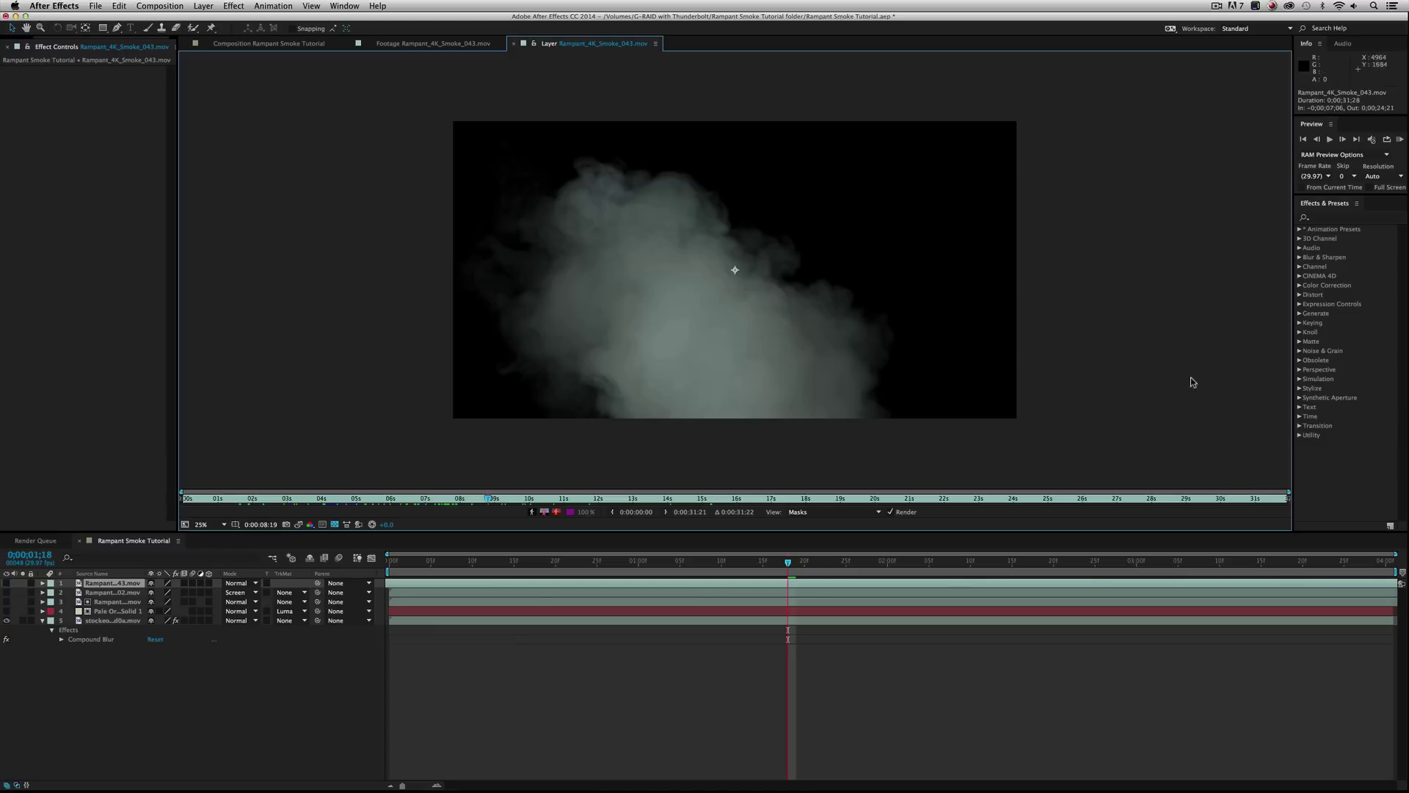
pyautogui.press('\\')
pyautogui.press('\\')
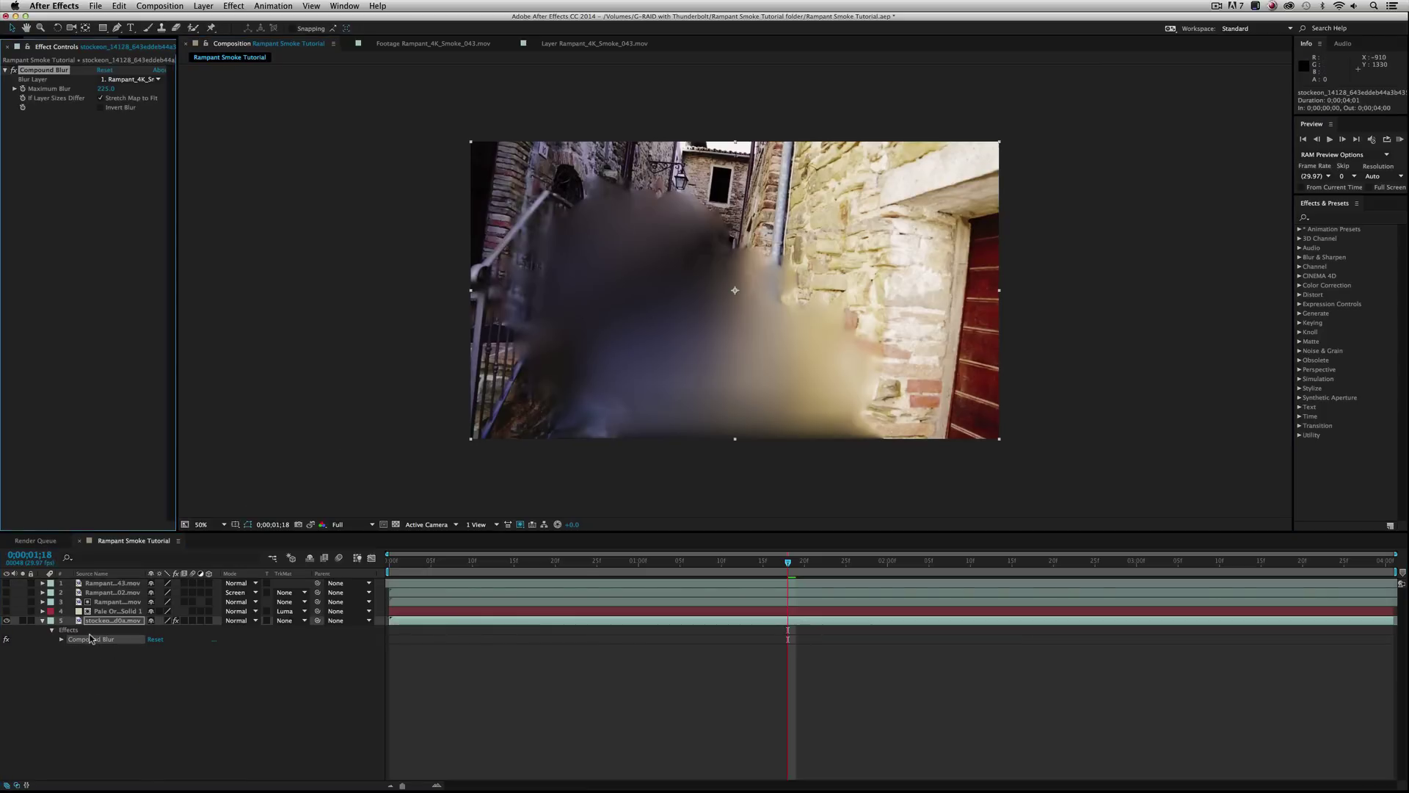
# Set Compound Blur's Blur Layer to layer 3, Maximum Blur 2, and turn Pale Orange Solid 1 on
pyautogui.click(130, 81)
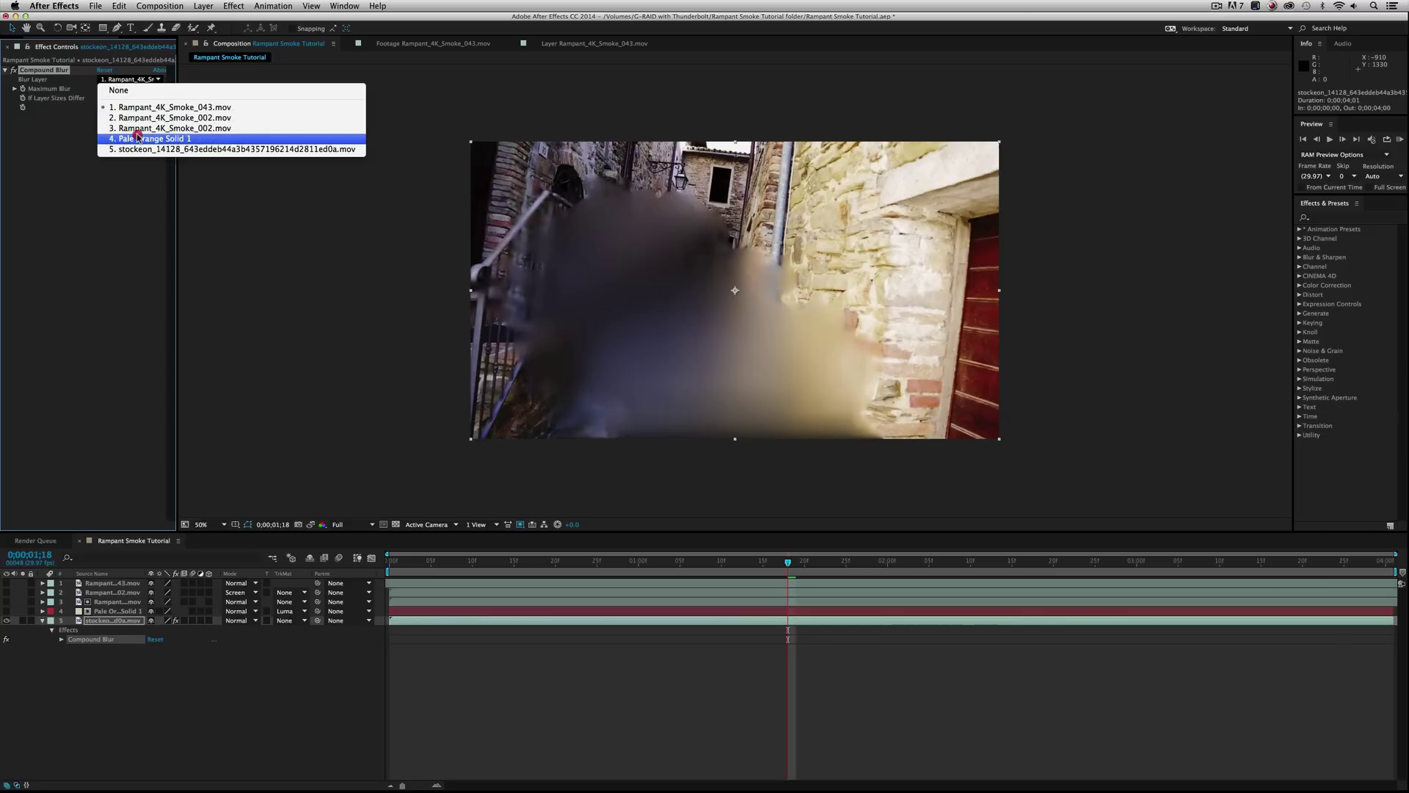
pyautogui.click(138, 129)
pyautogui.click(104, 88)
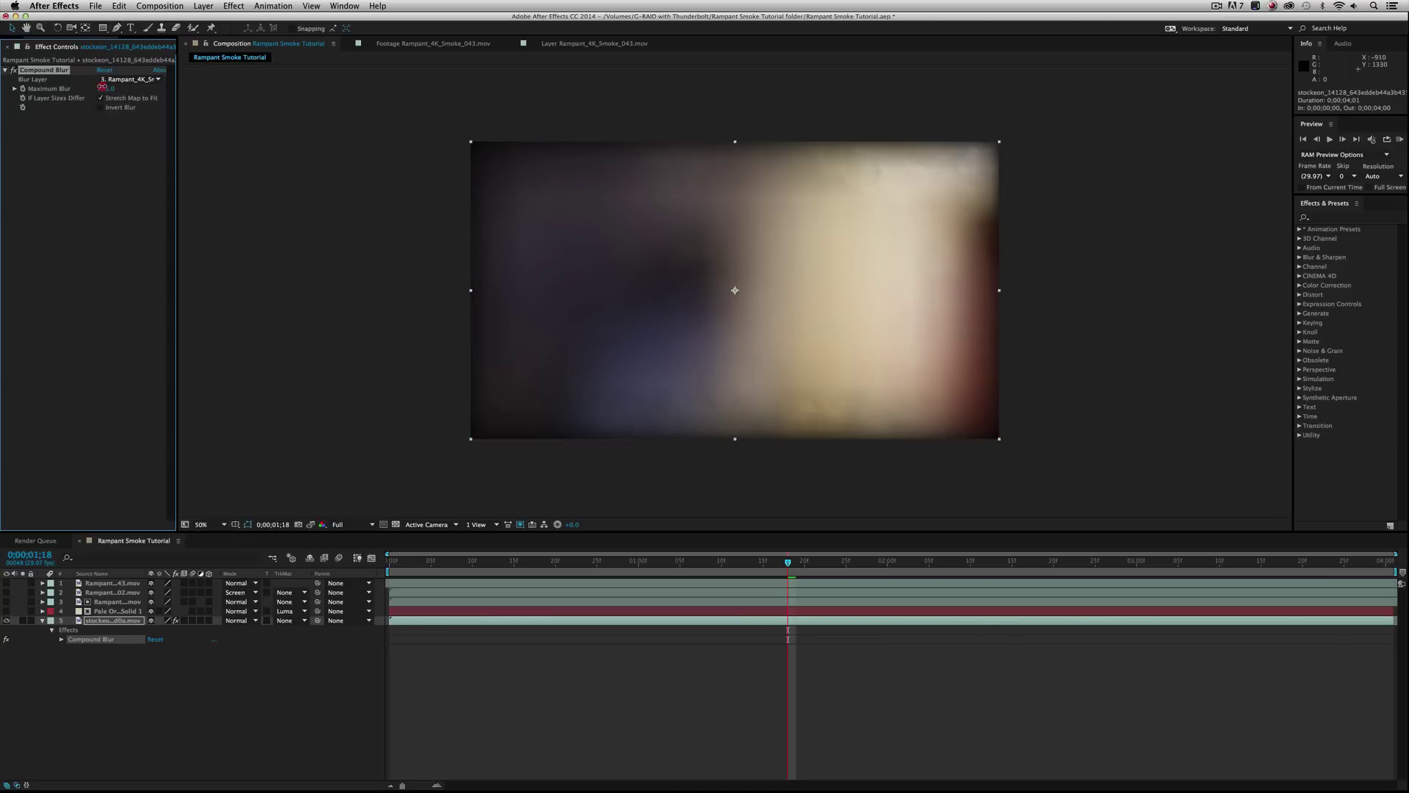
pyautogui.write('2')
pyautogui.press('Return')
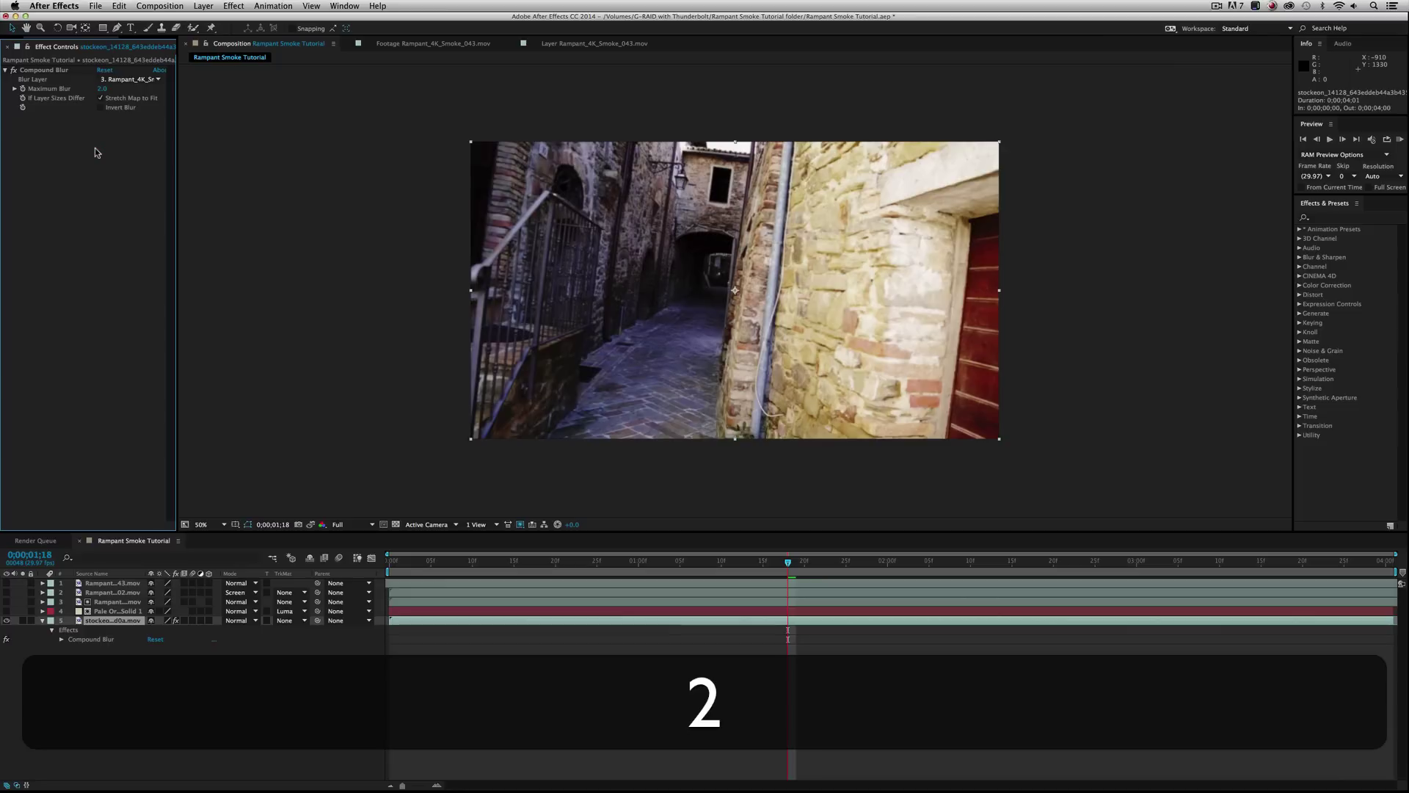
pyautogui.click(126, 697)
pyautogui.click(7, 611)
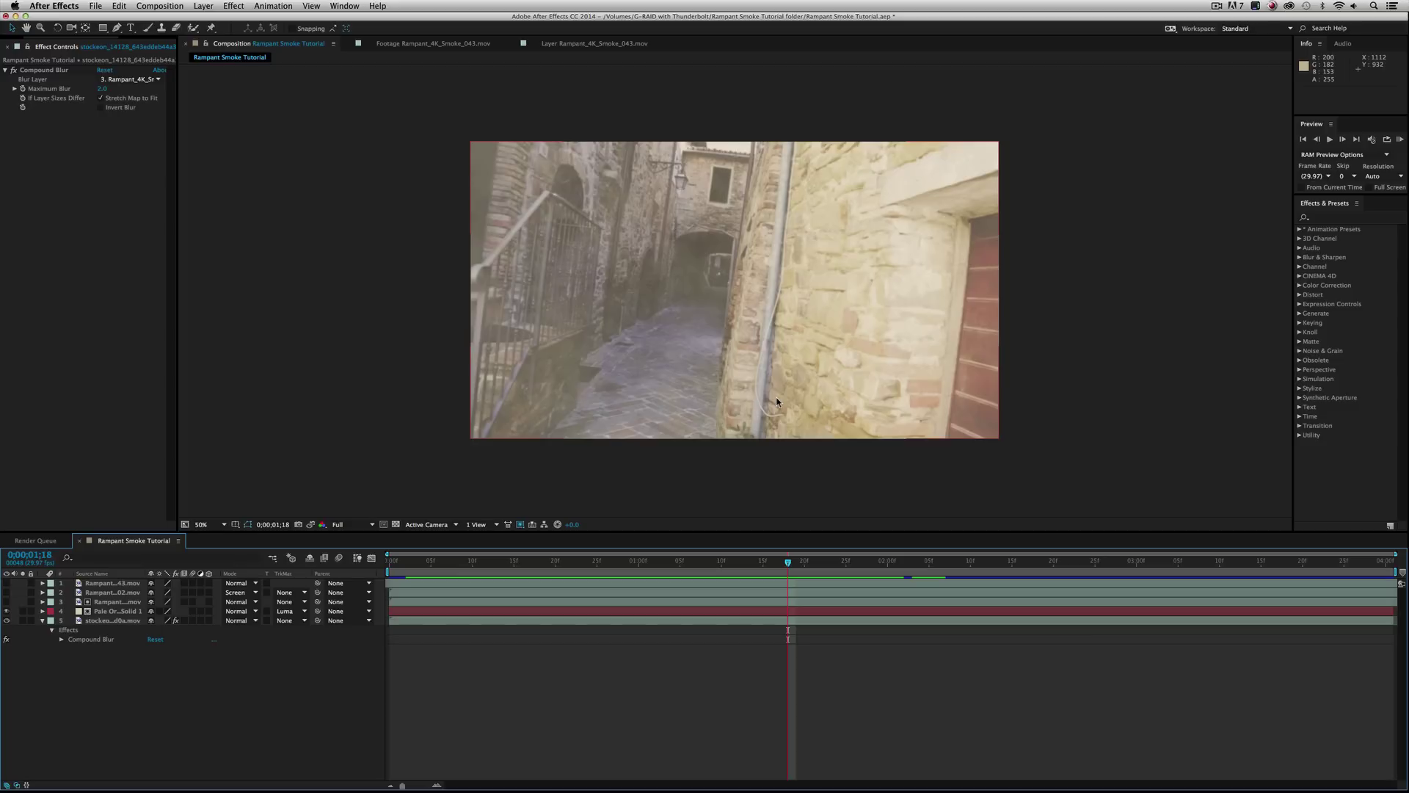
# Recolour the fog solid to a medium grey-blue sampled from the alley, then RAM-preview the composite
pyautogui.click(124, 616)
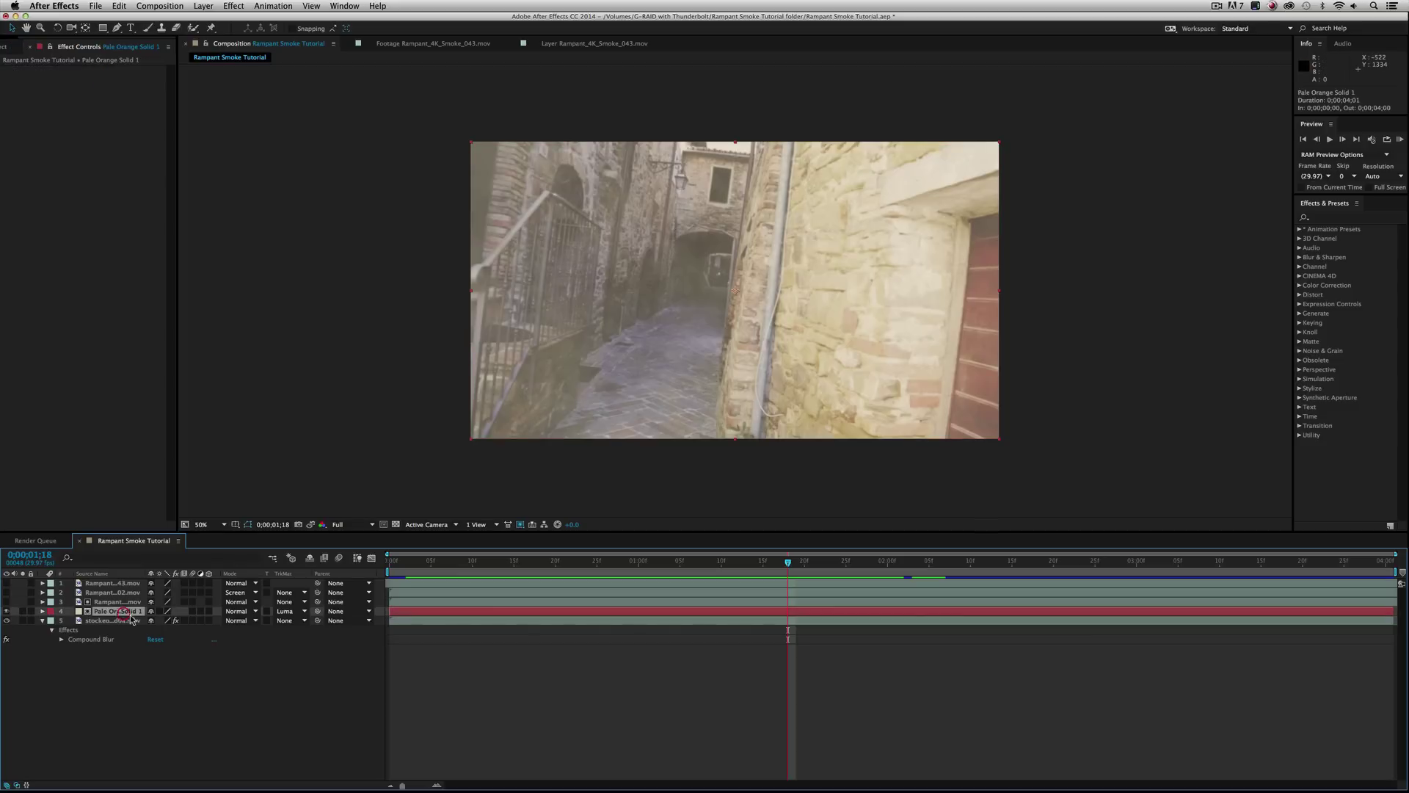
pyautogui.click(203, 6)
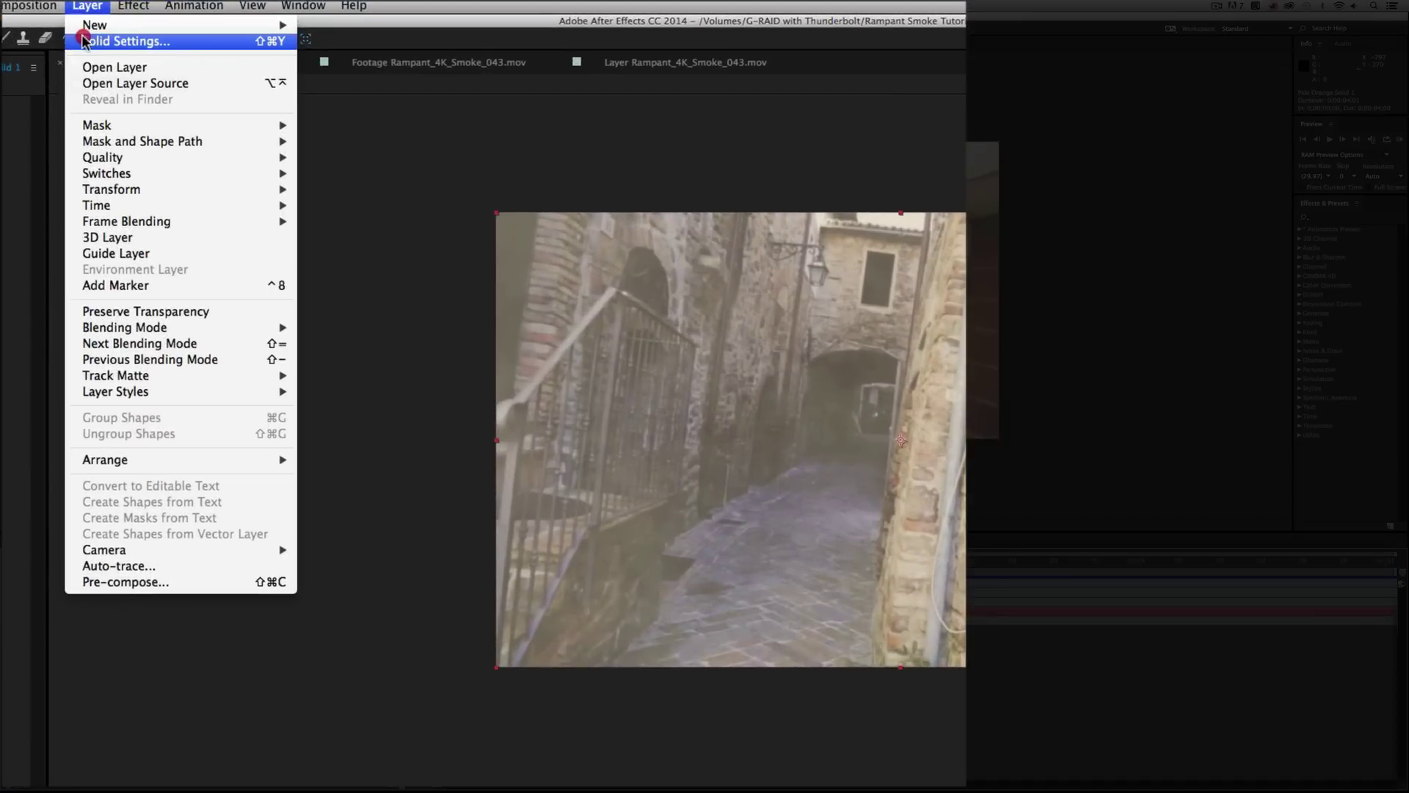
pyautogui.click(83, 41)
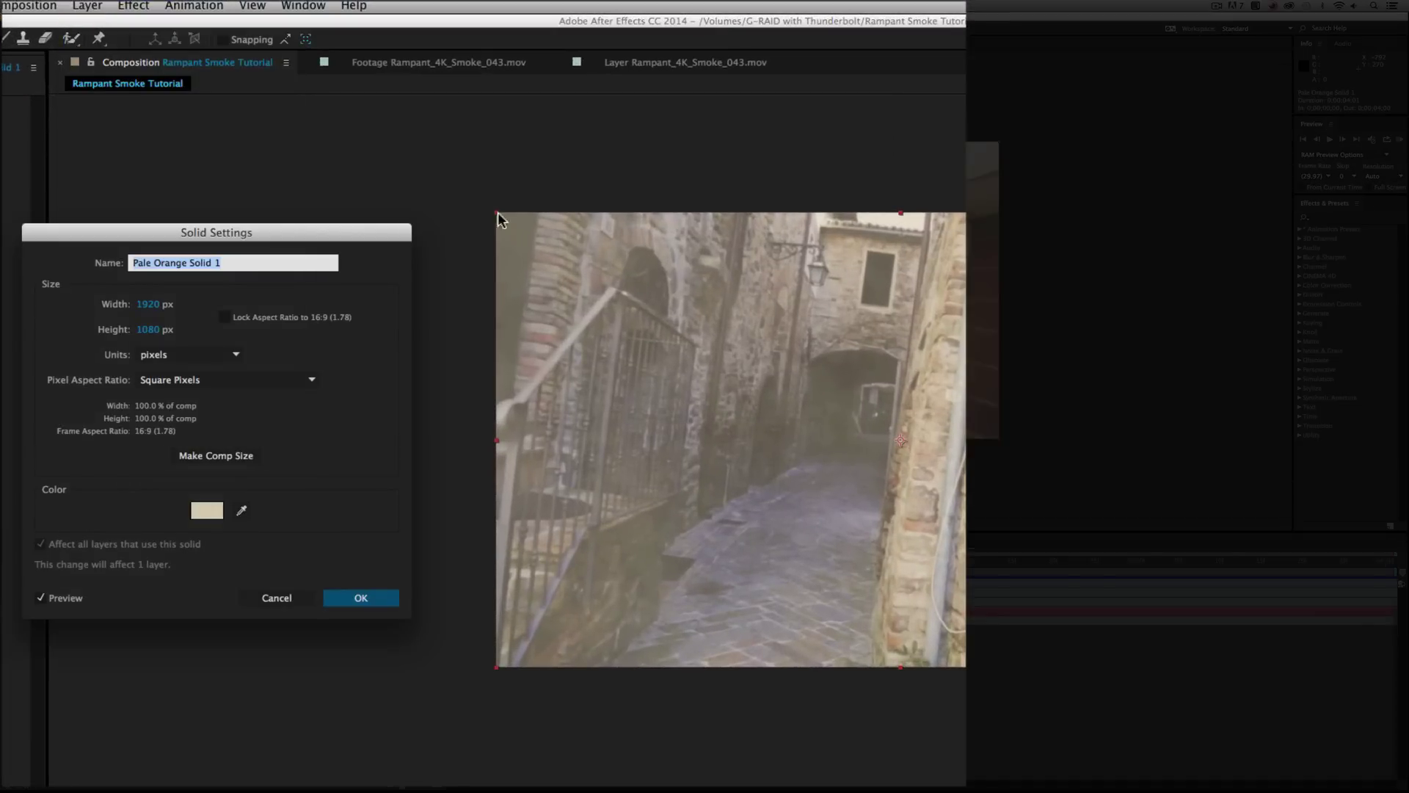
pyautogui.moveTo(293, 227); pyautogui.dragTo(321, 221)
pyautogui.click(282, 498)
pyautogui.click(280, 500)
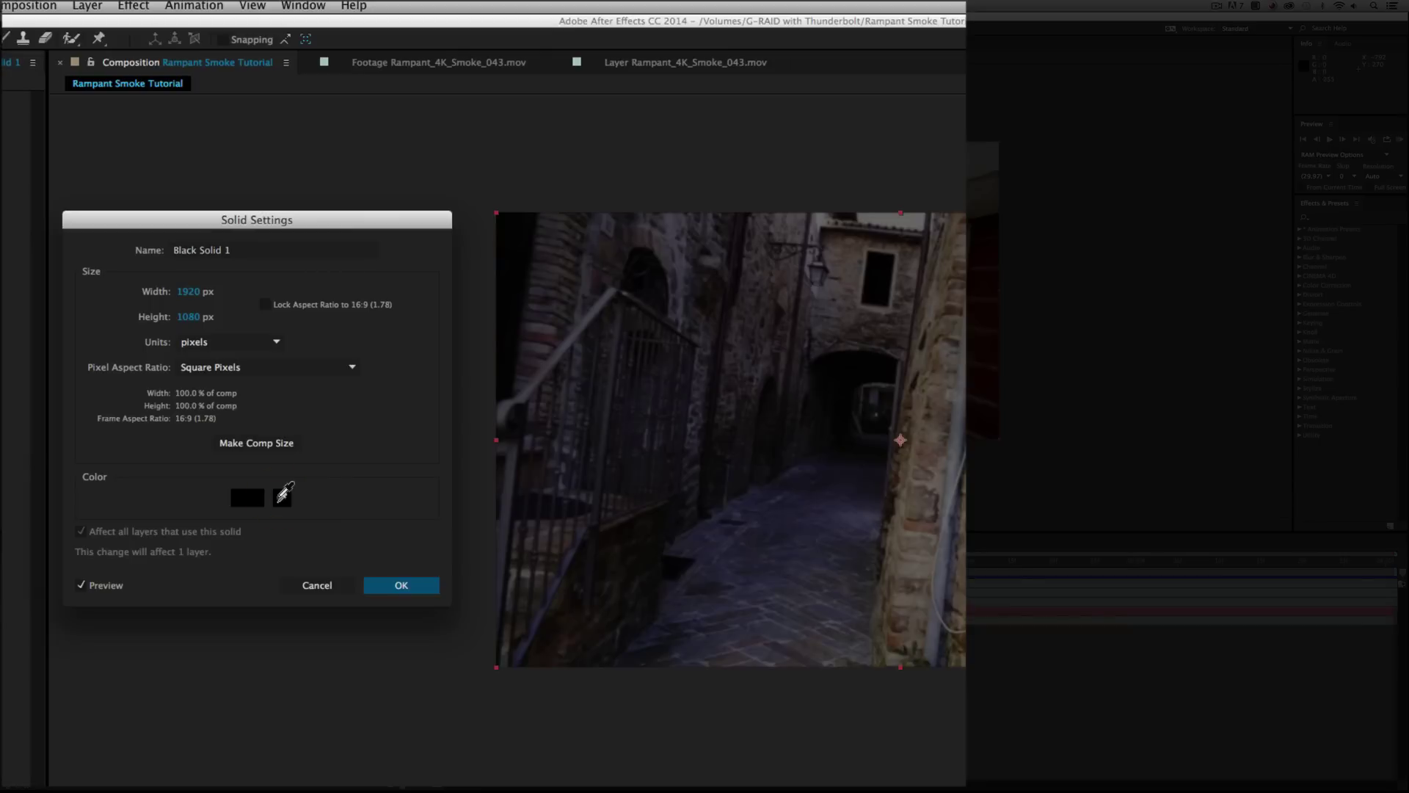
pyautogui.click(284, 495)
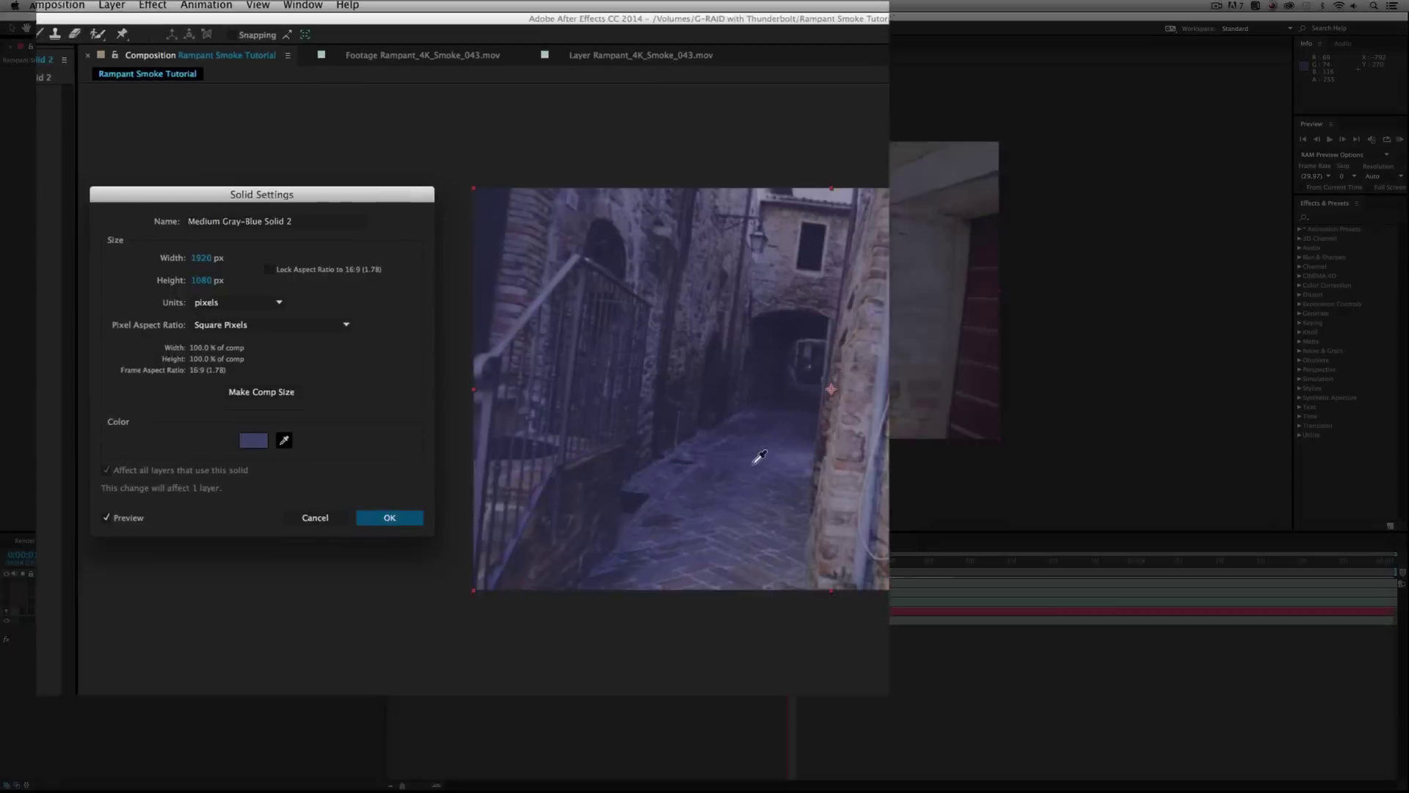
pyautogui.click(813, 526)
pyautogui.click(409, 385)
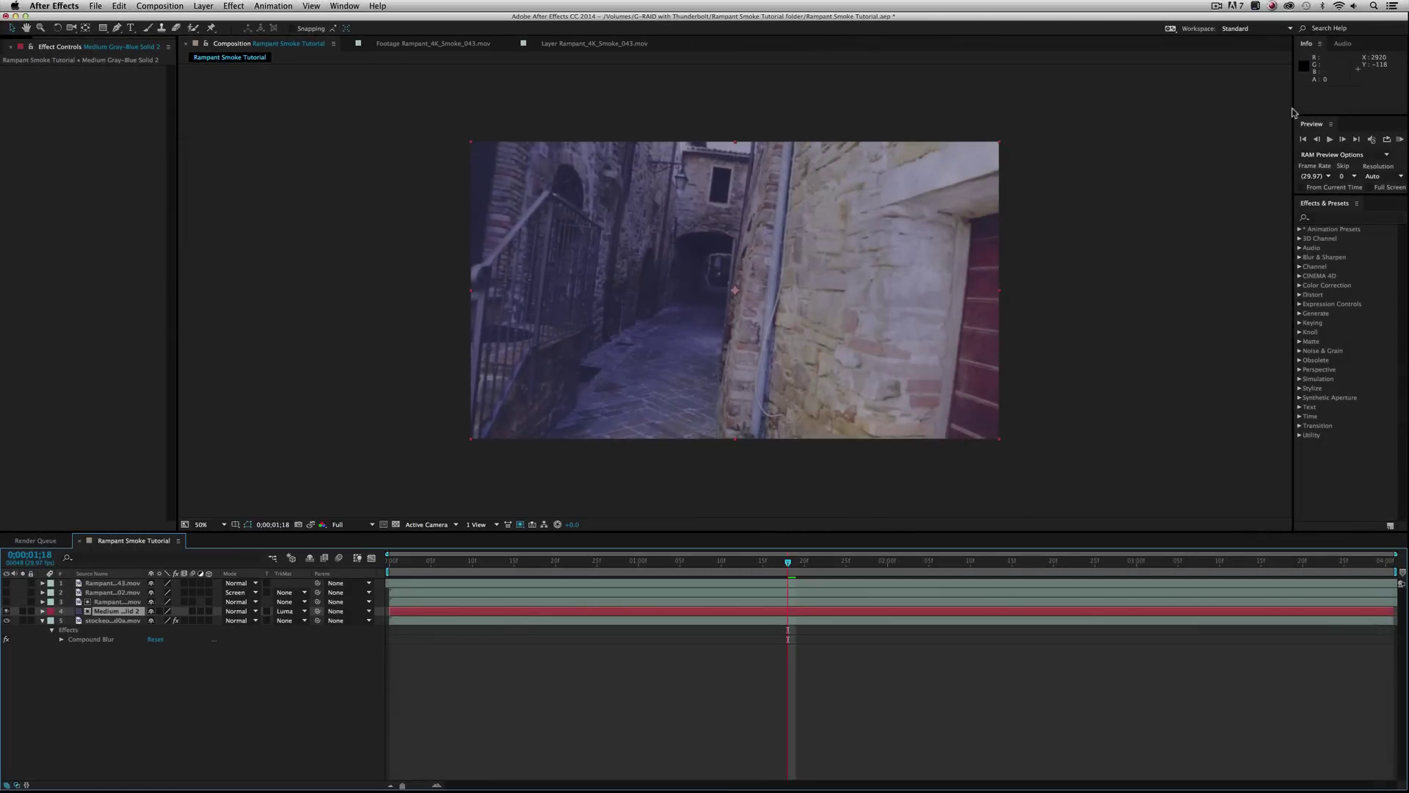
pyautogui.click(1402, 138)
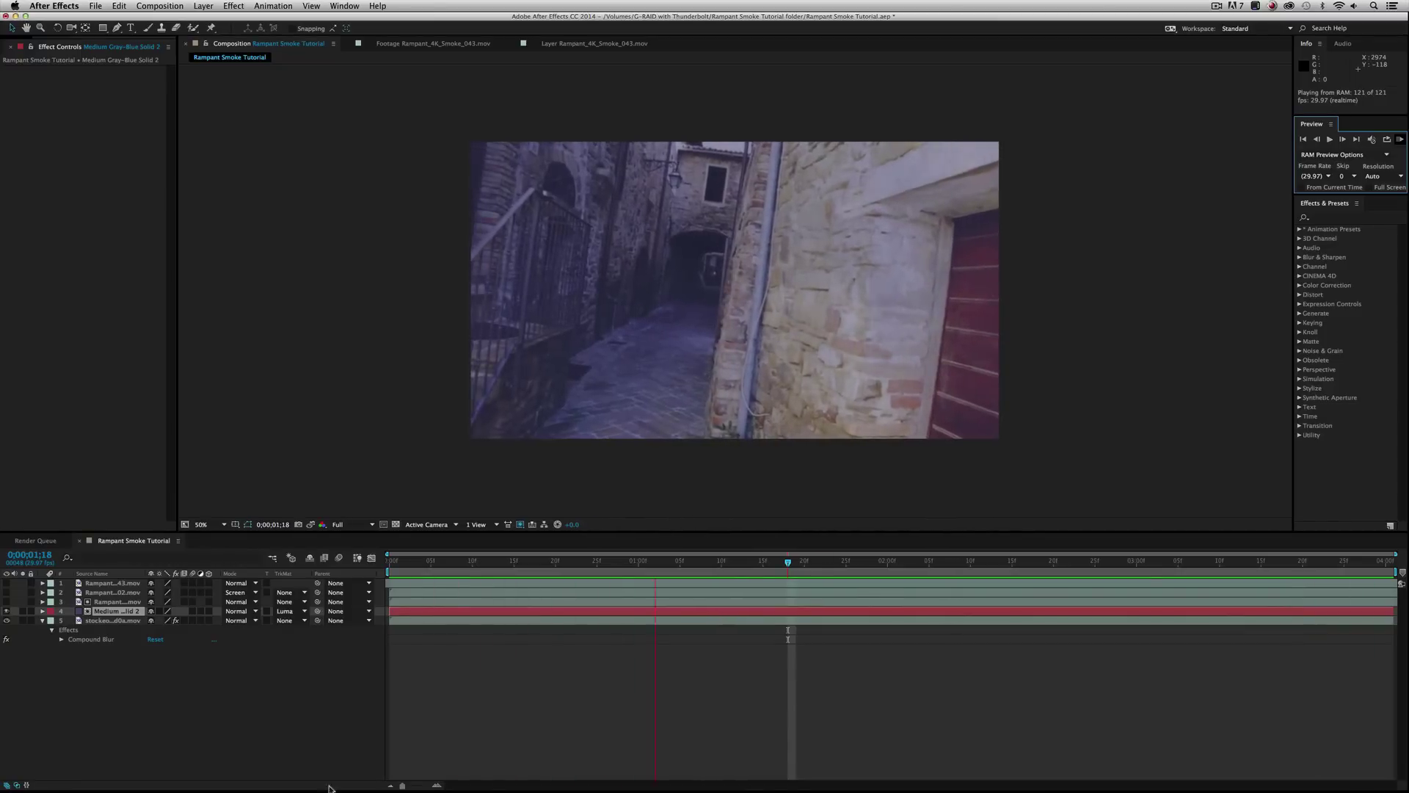
pyautogui.press('space')
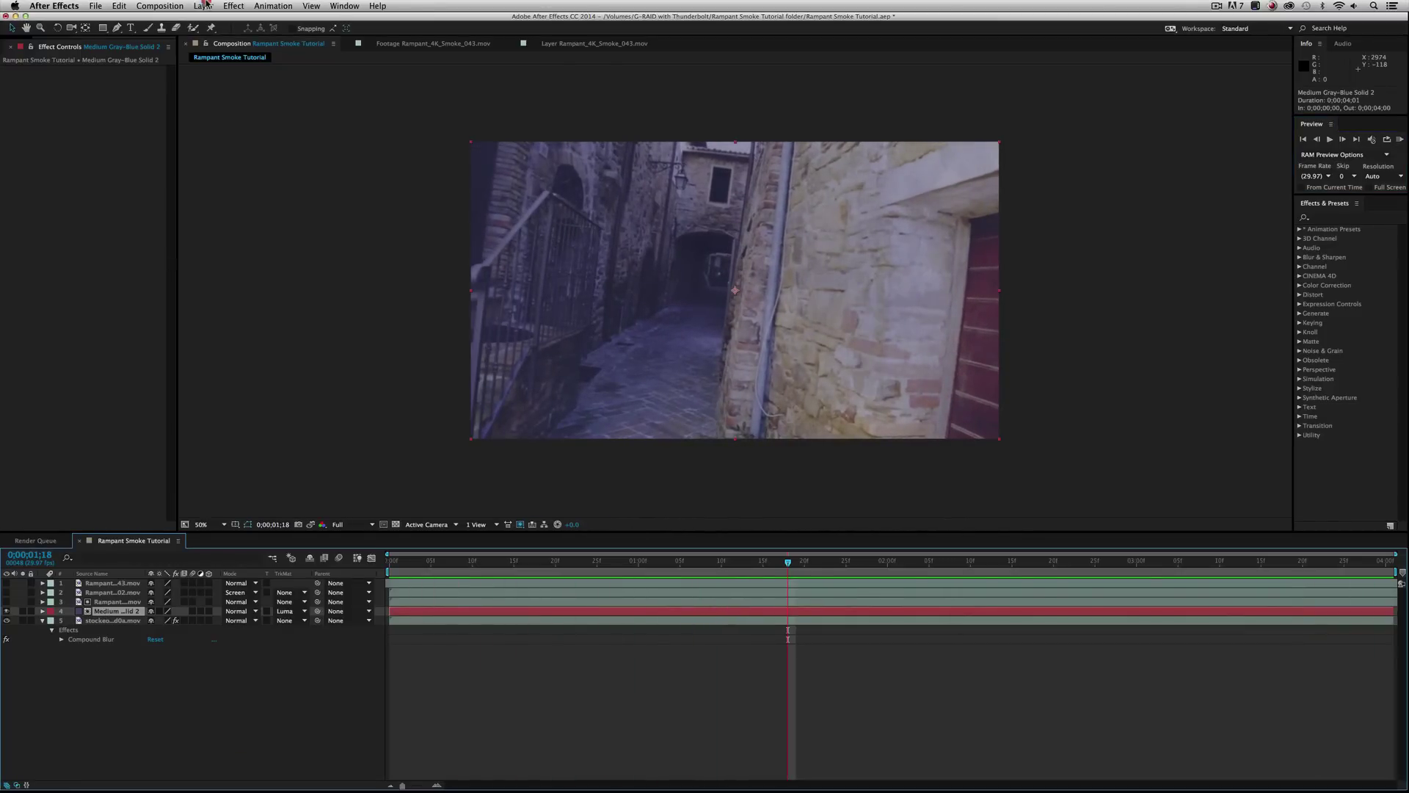
# Recolour the fog solid to a Medium Gray-Red sampled from the alley, then RAM-preview it
pyautogui.click(204, 6)
pyautogui.click(209, 29)
pyautogui.click(331, 328)
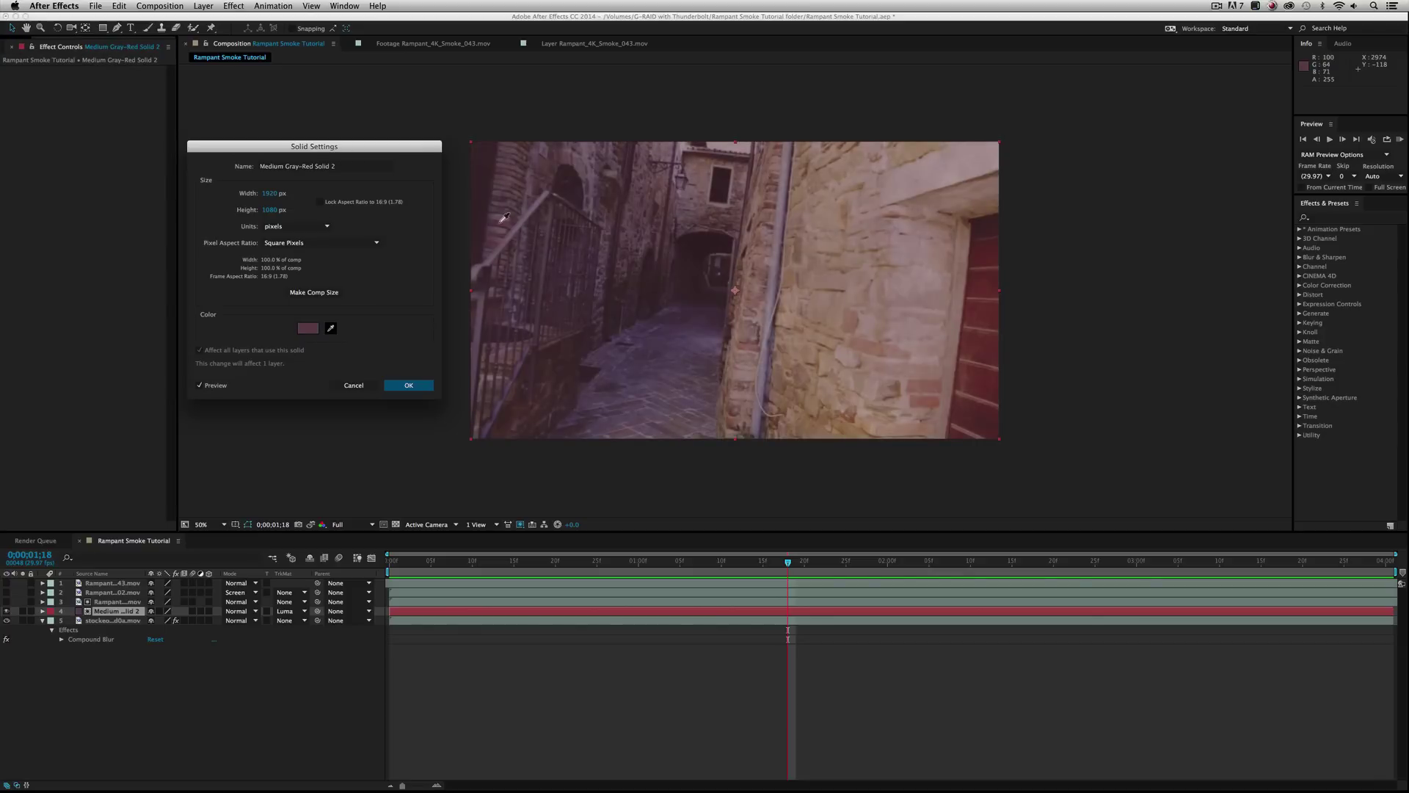
pyautogui.click(406, 388)
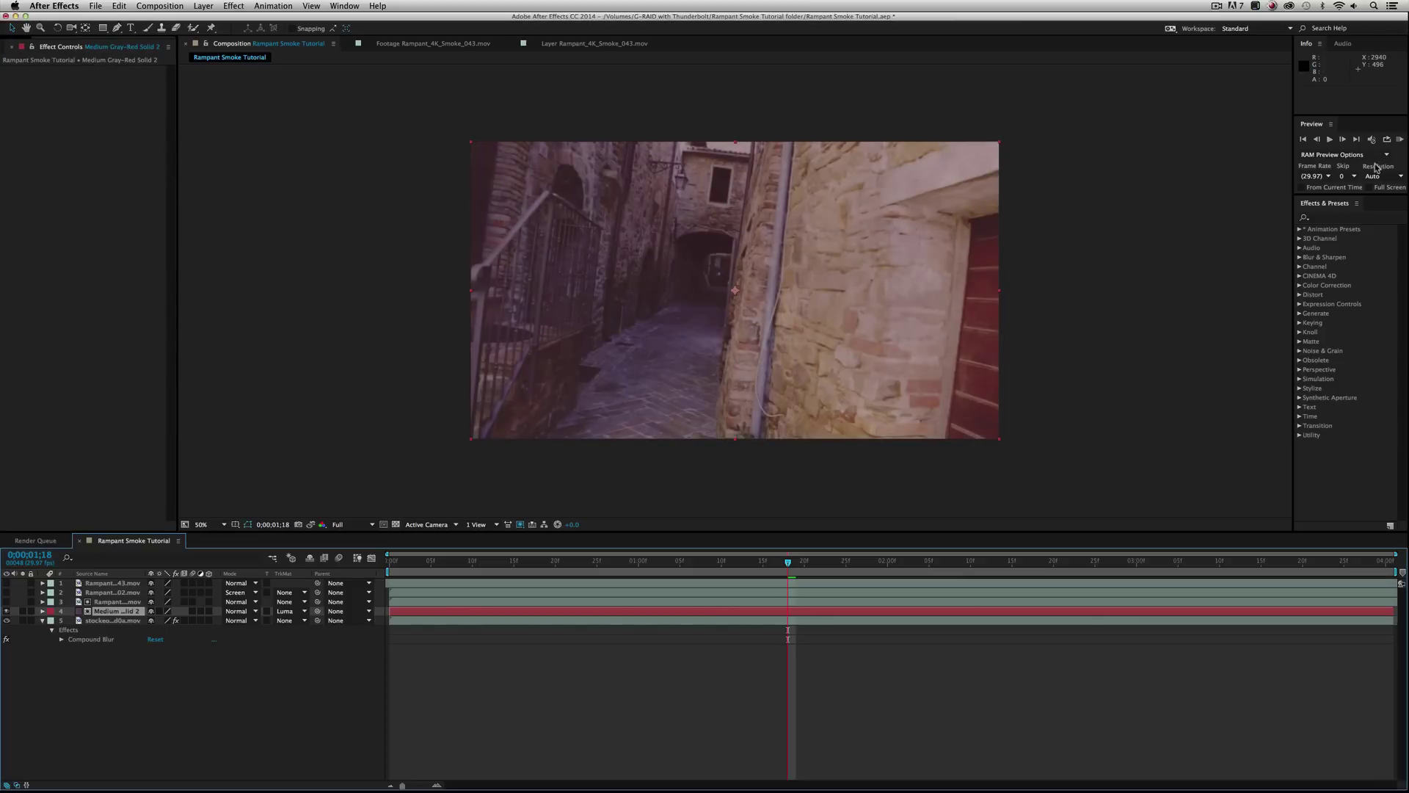
pyautogui.click(1400, 140)
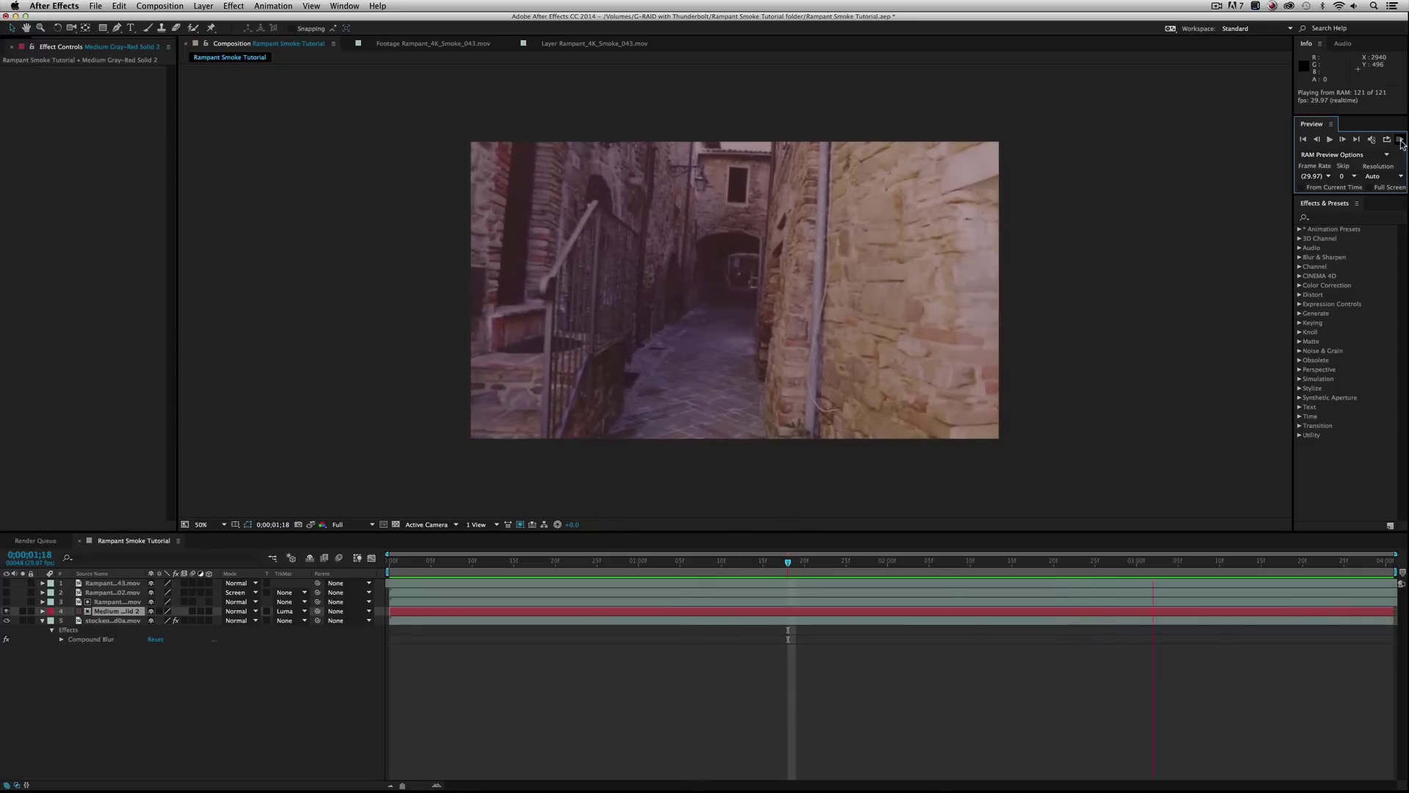
pyautogui.press('space')
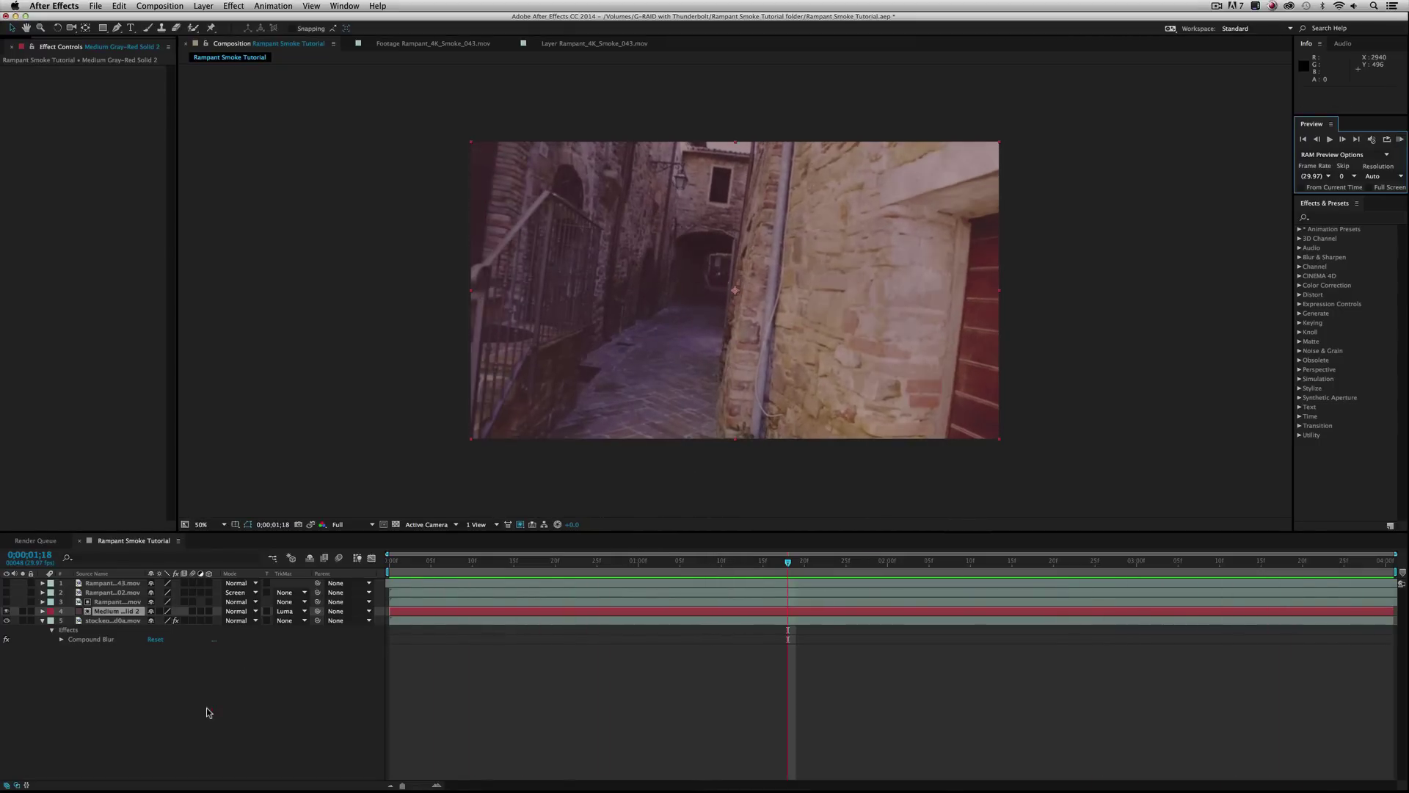
pyautogui.click(8, 592)
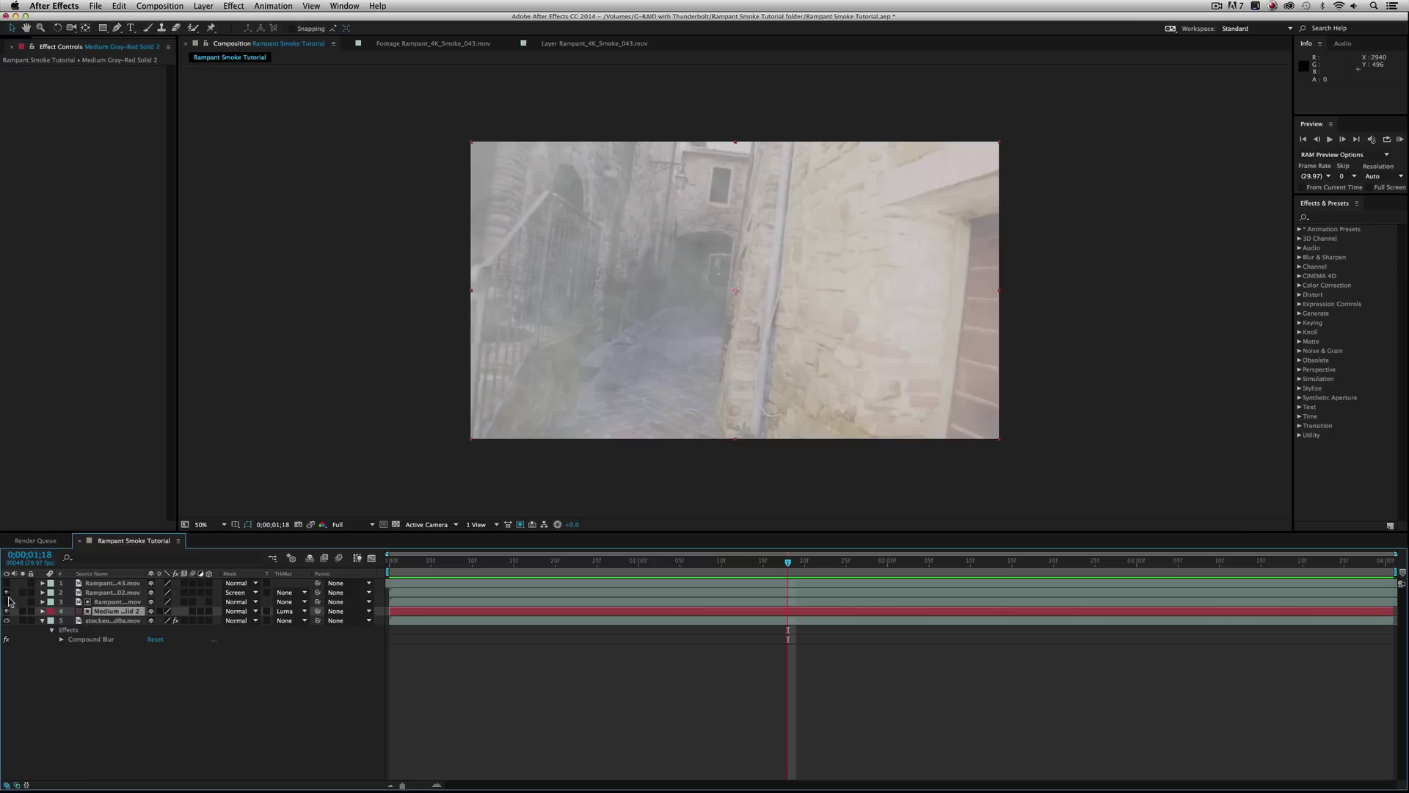
pyautogui.click(8, 612)
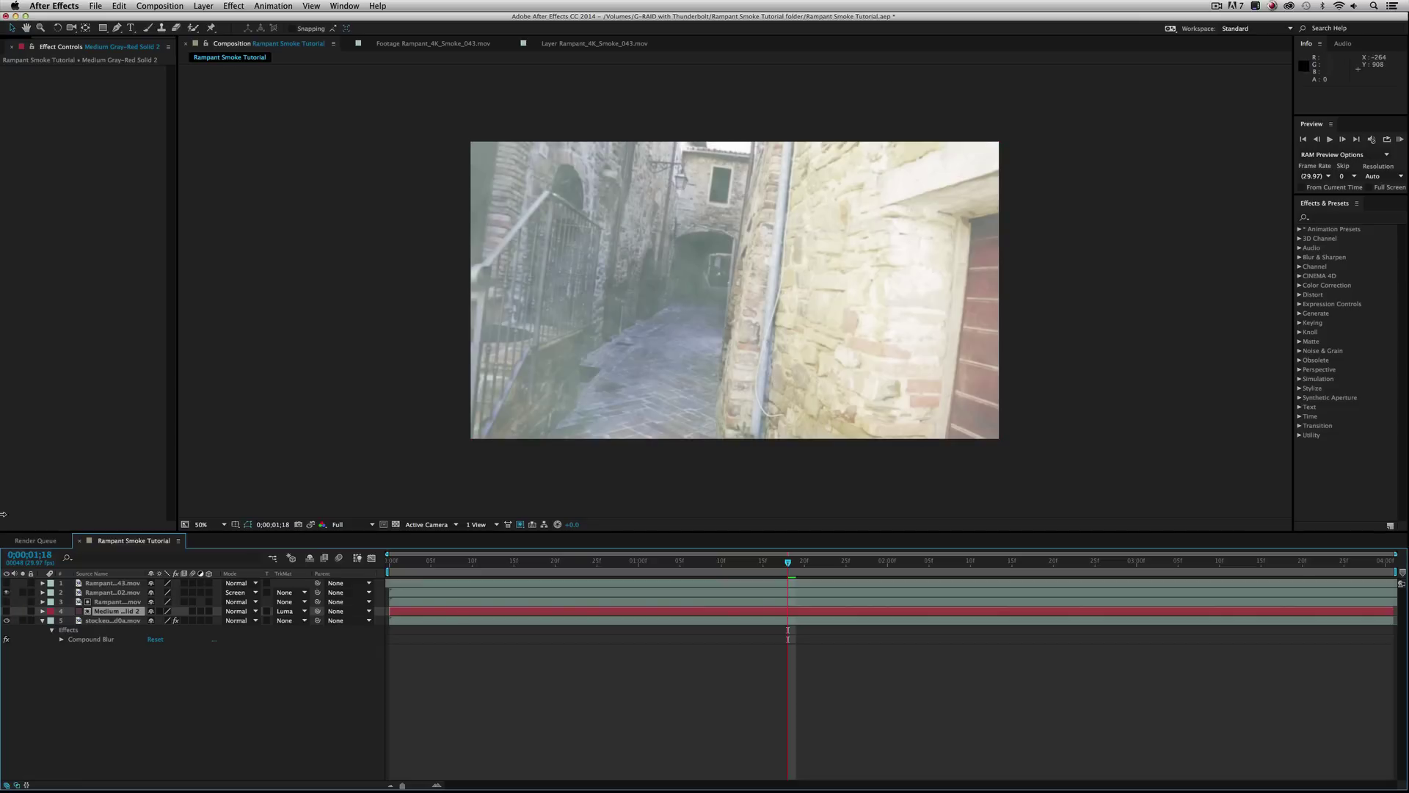
pyautogui.click(8, 612)
pyautogui.click(6, 592)
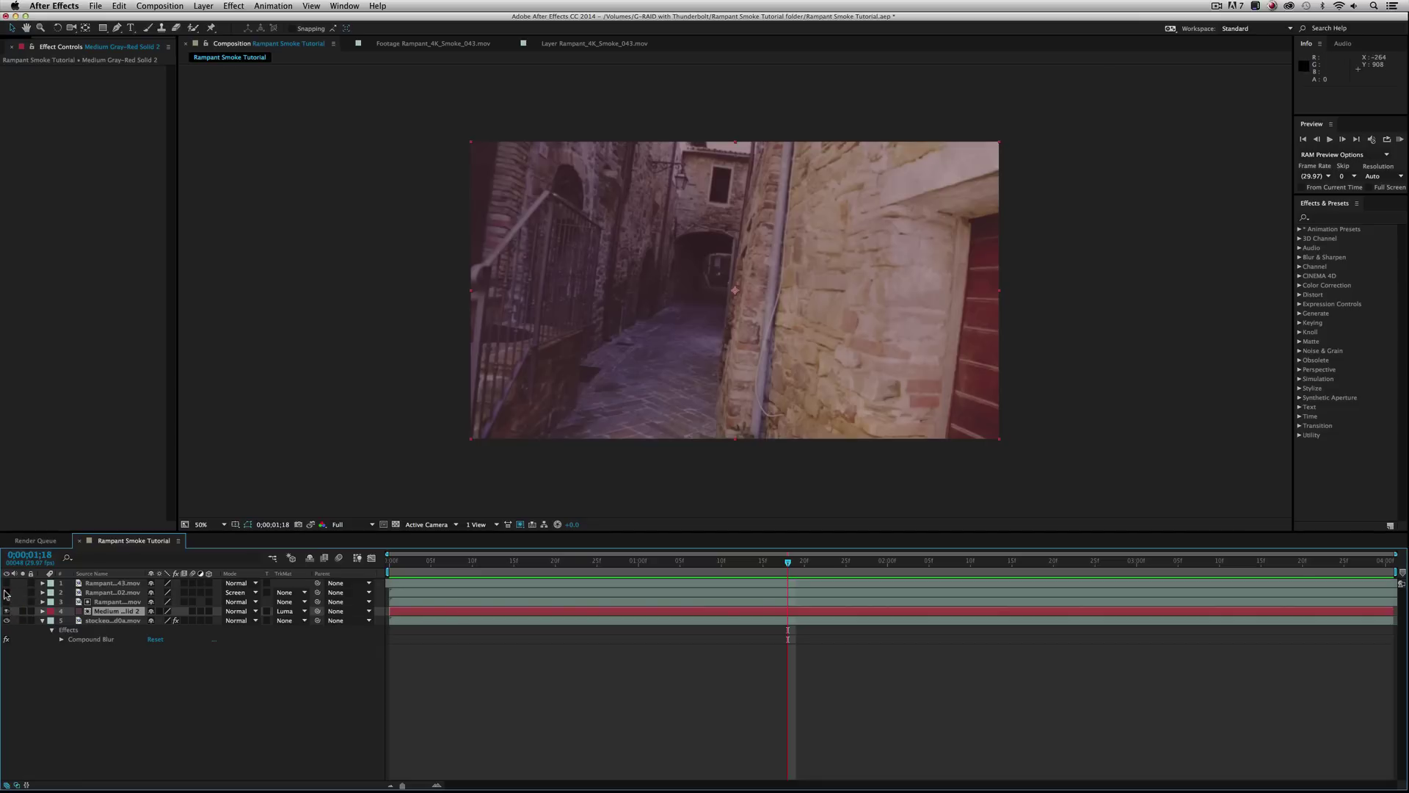
pyautogui.click(6, 592)
pyautogui.click(8, 611)
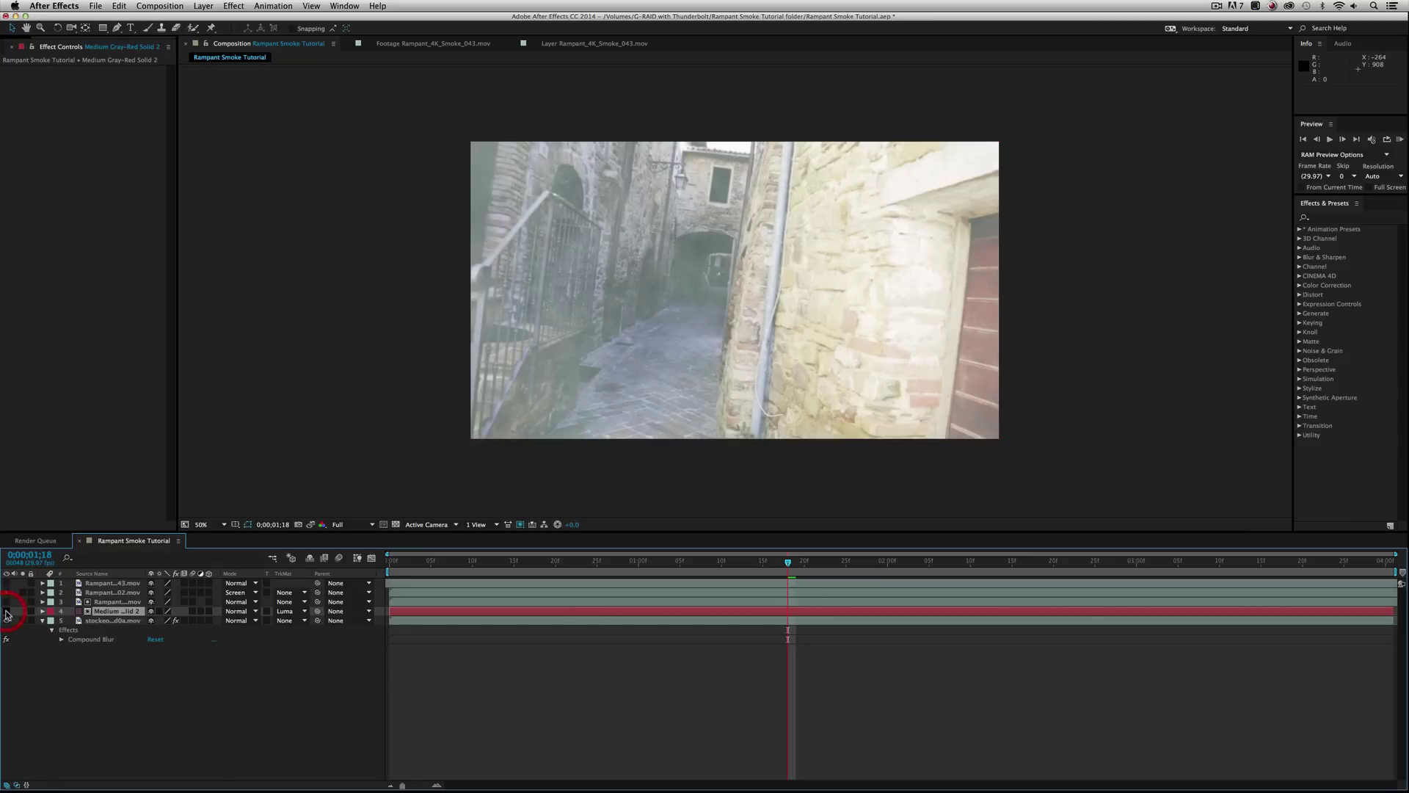
pyautogui.click(9, 592)
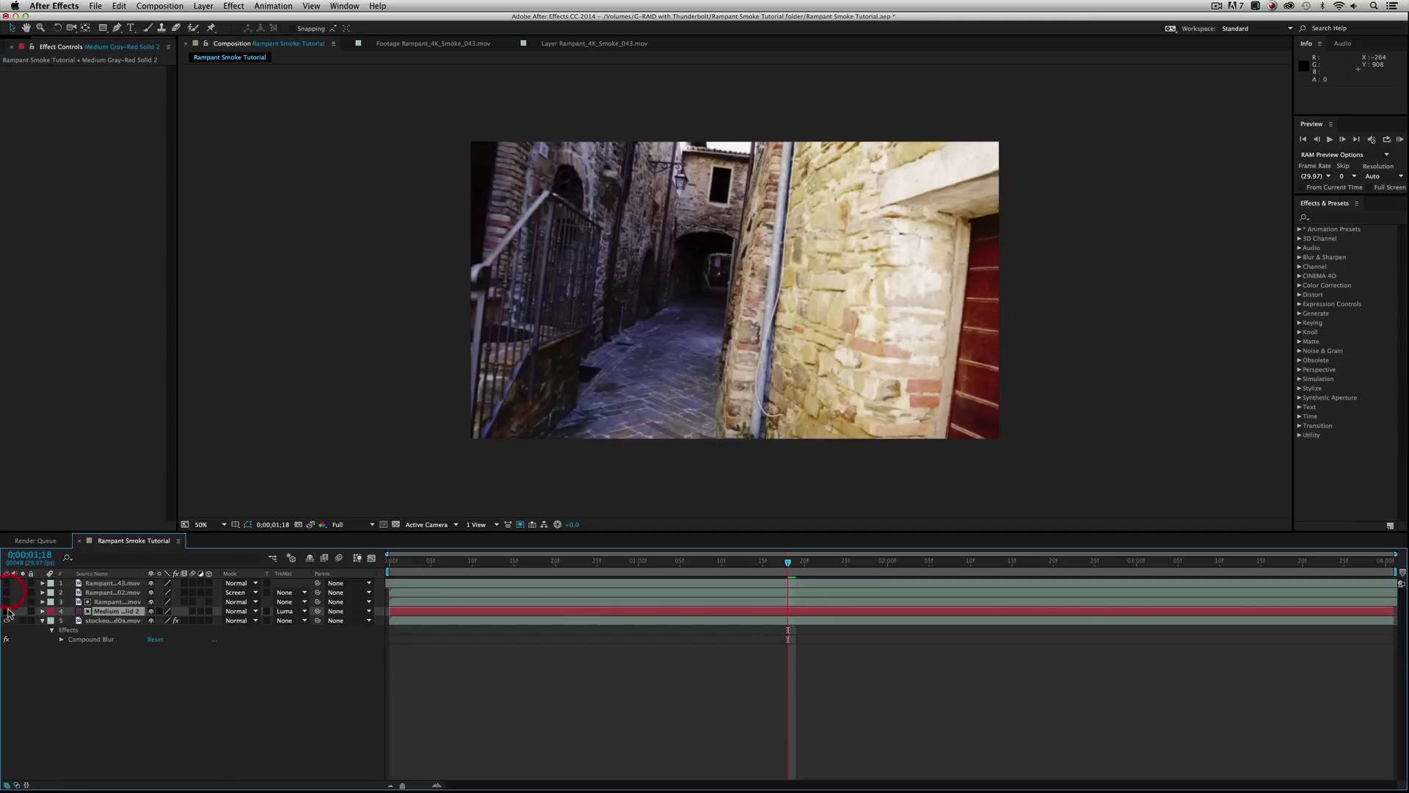
pyautogui.click(7, 612)
pyautogui.click(202, 6)
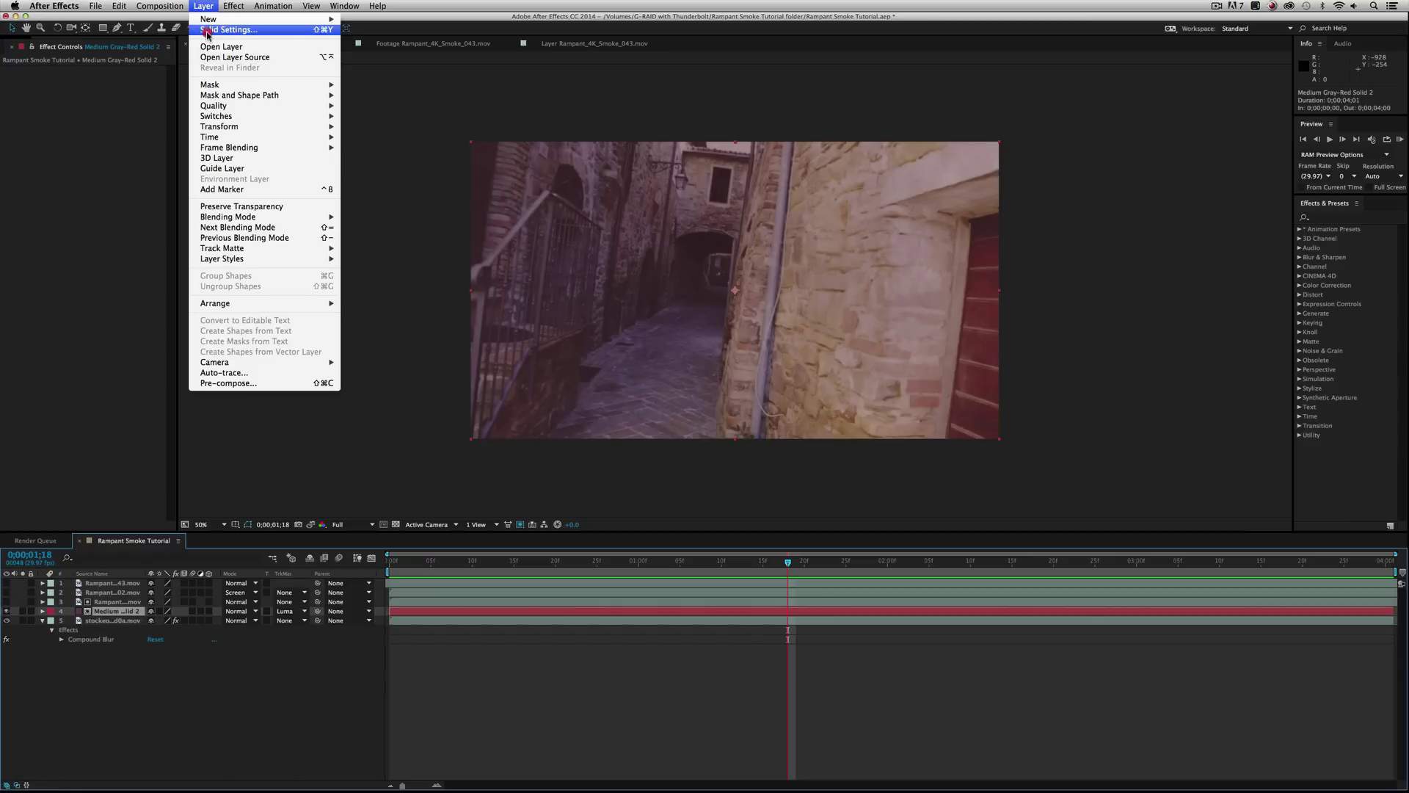
# Desaturate a sampled pale tone to make the fog solid Light Gray (RGB 182,182,182), then preview
pyautogui.click(207, 31)
pyautogui.click(307, 328)
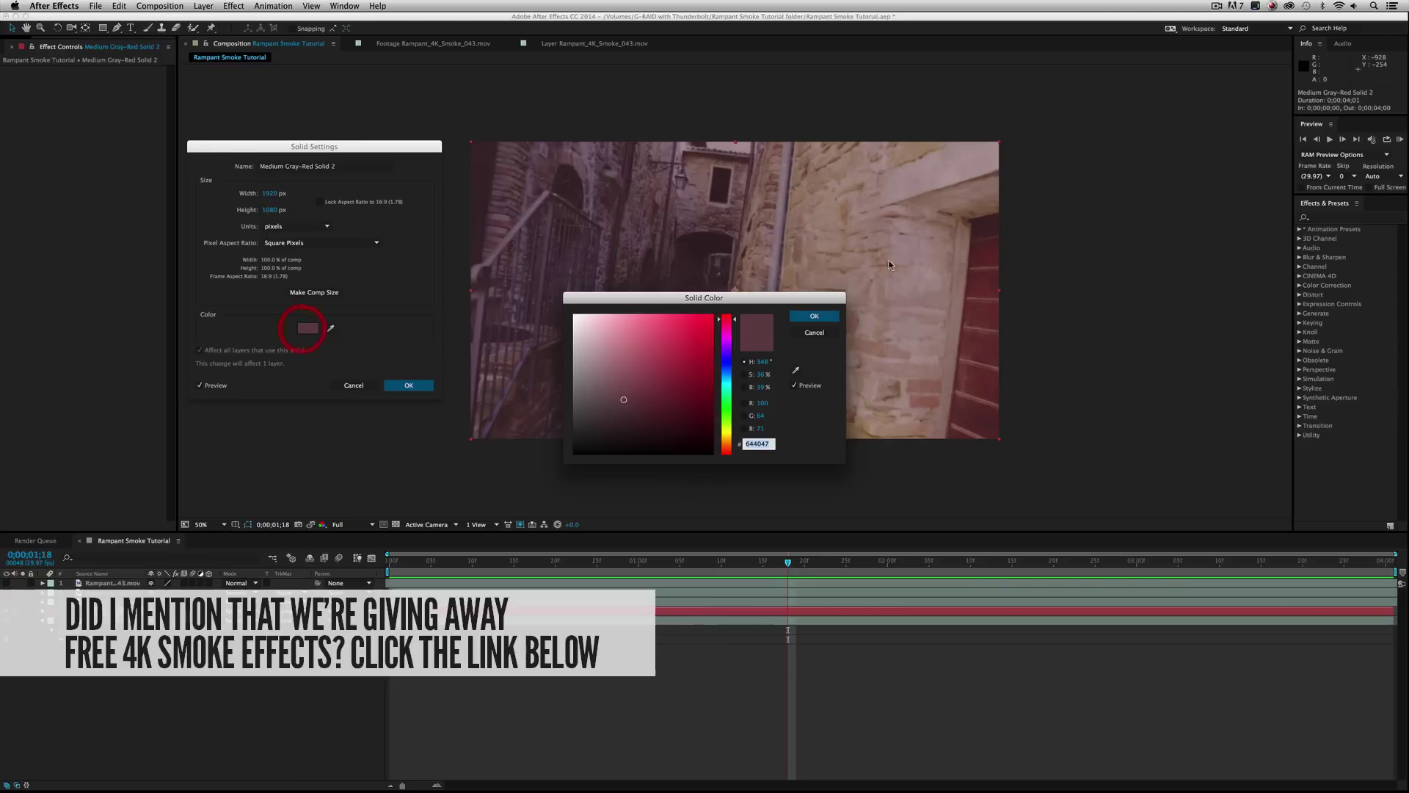
pyautogui.click(796, 371)
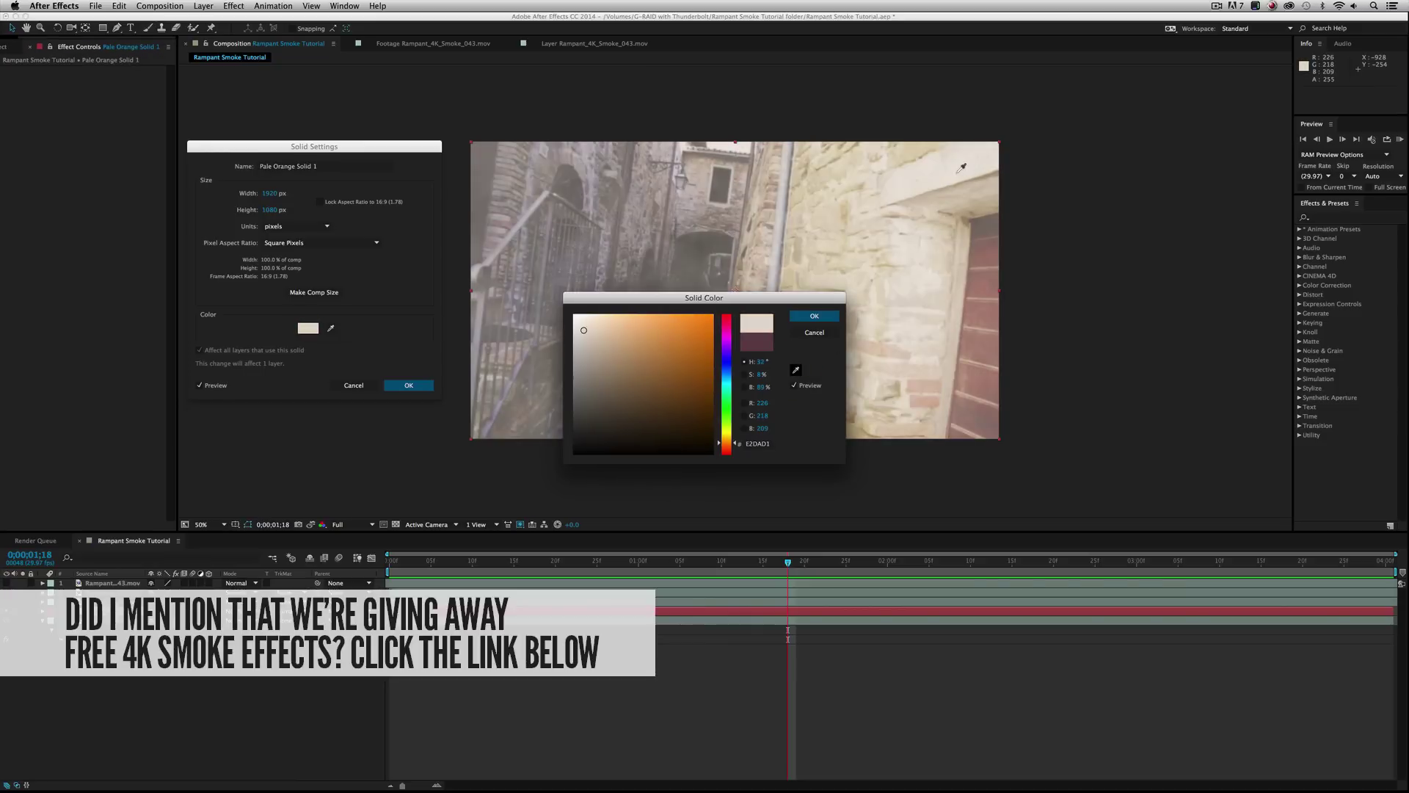
pyautogui.moveTo(629, 329)
pyautogui.mouseDown()
pyautogui.moveTo(569, 317)
pyautogui.moveTo(569, 354)
pyautogui.mouseUp()
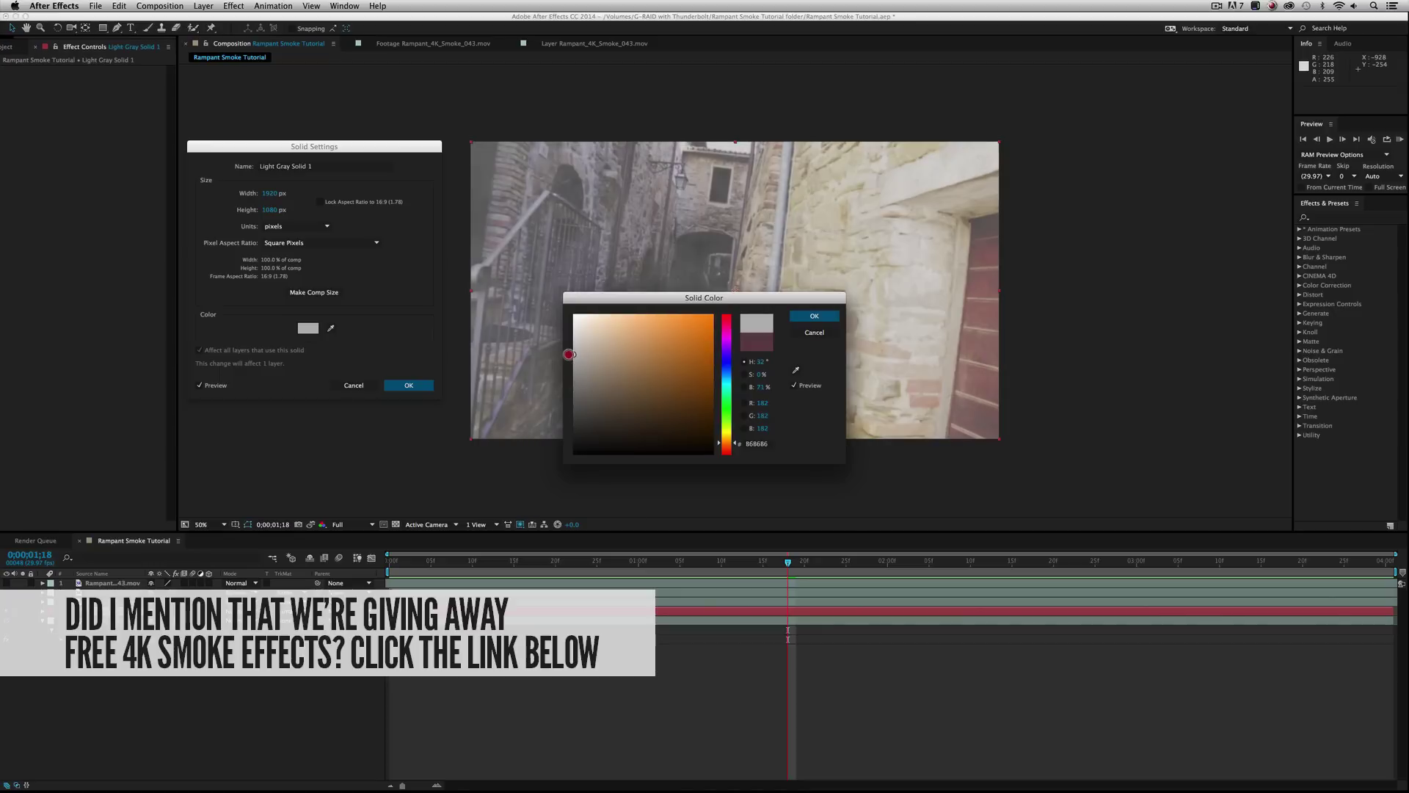
pyautogui.click(802, 317)
pyautogui.click(426, 386)
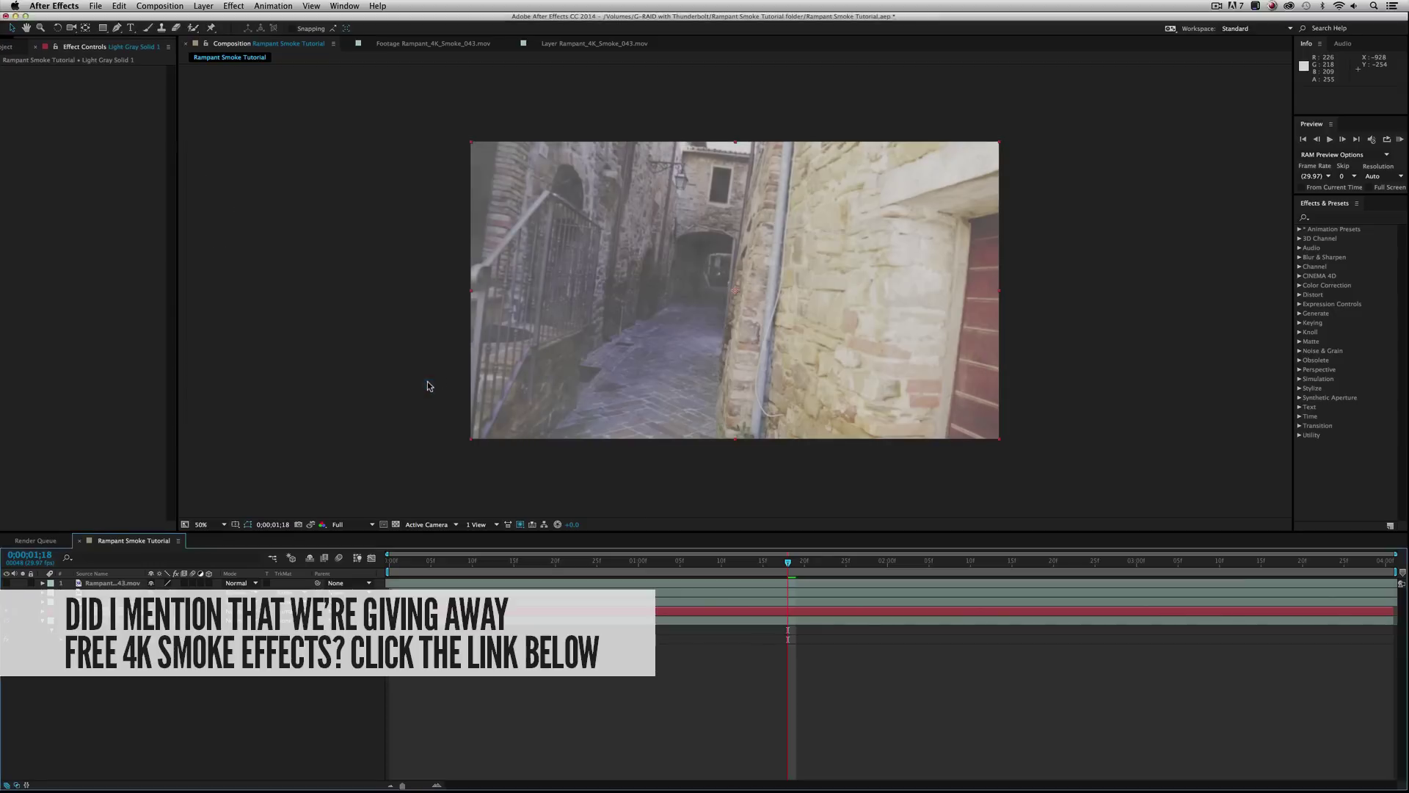
pyautogui.click(1401, 140)
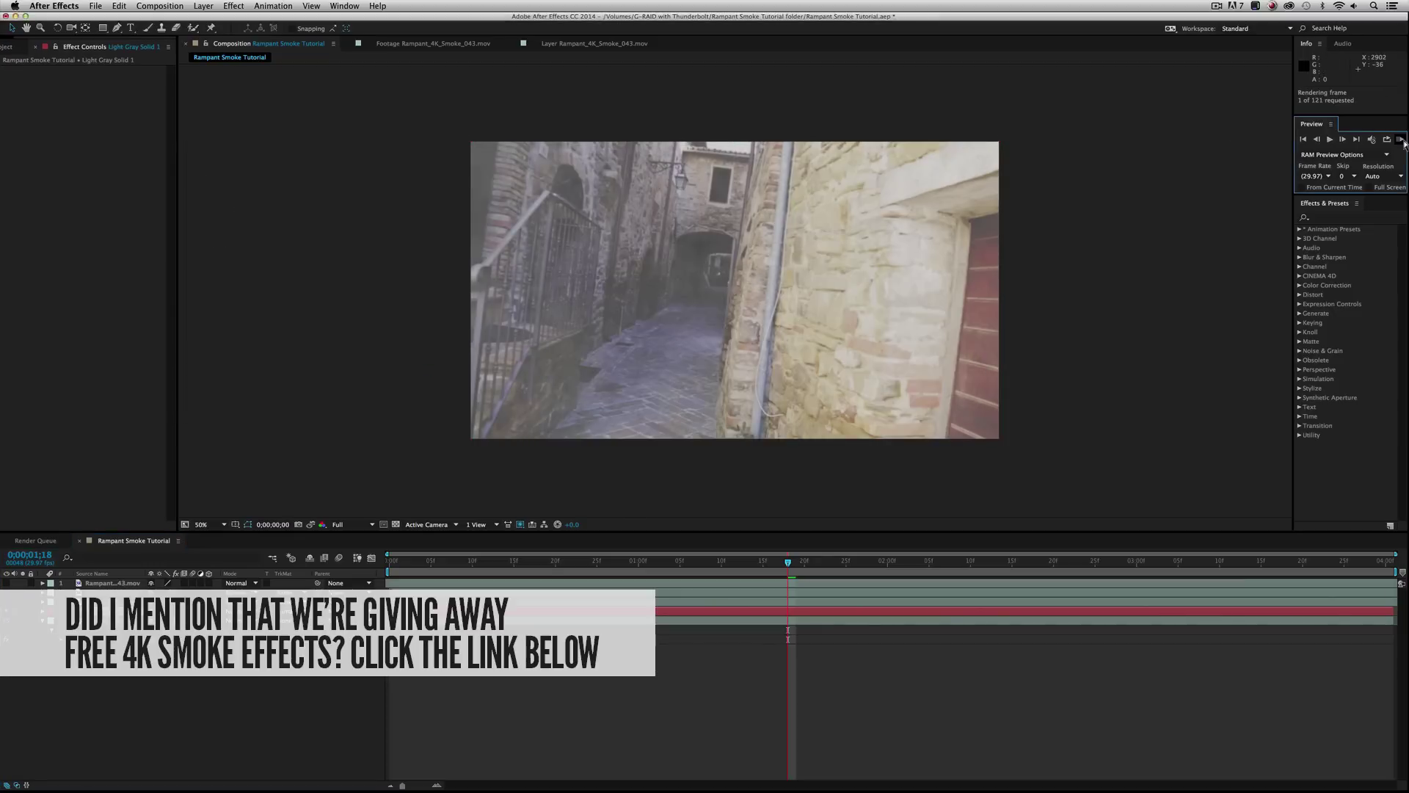